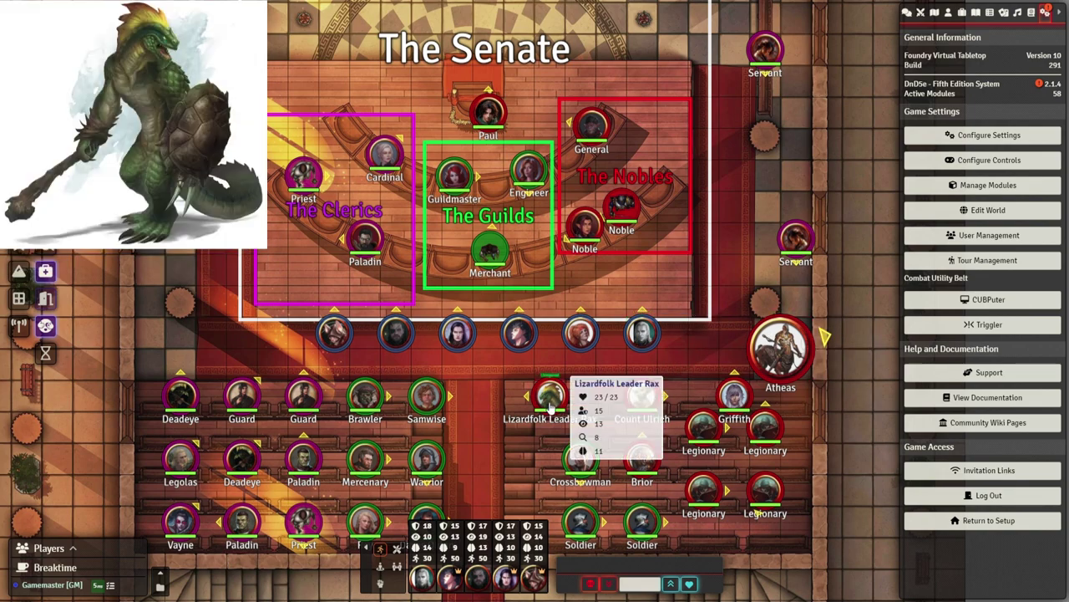
Bring up the combat action HUD for Vex's token and look over its basic actions
scroll(549, 407, "up", 3)
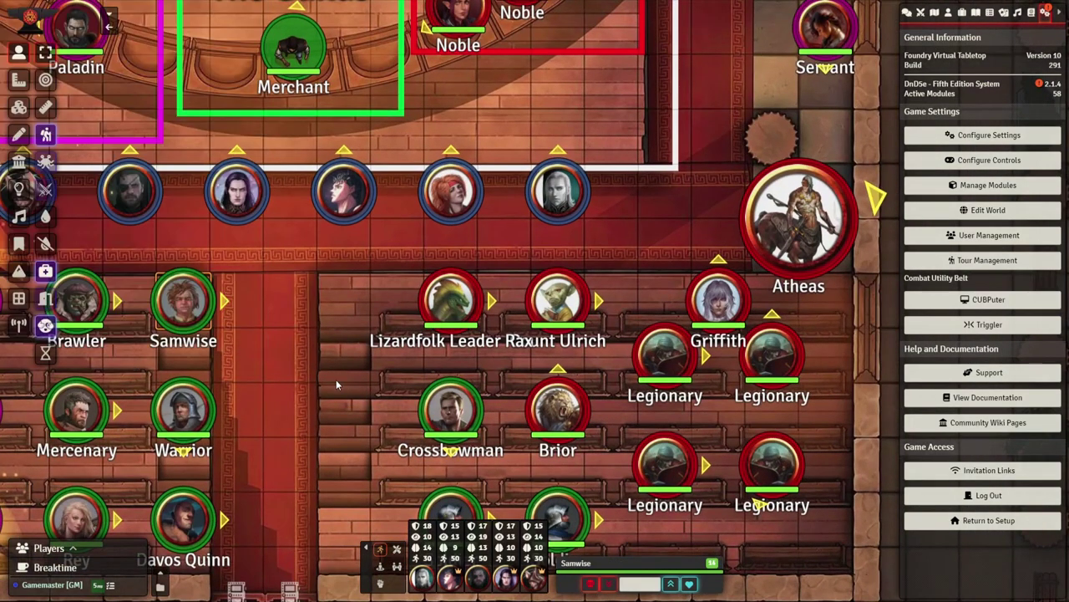
scroll(336, 384, "down", 3)
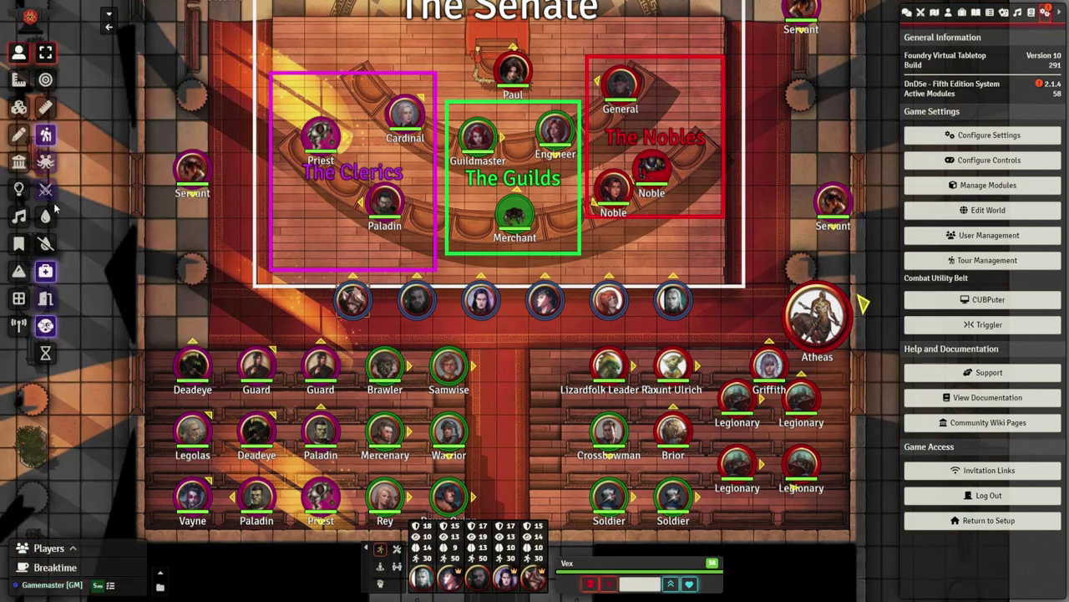
right_click(332, 290)
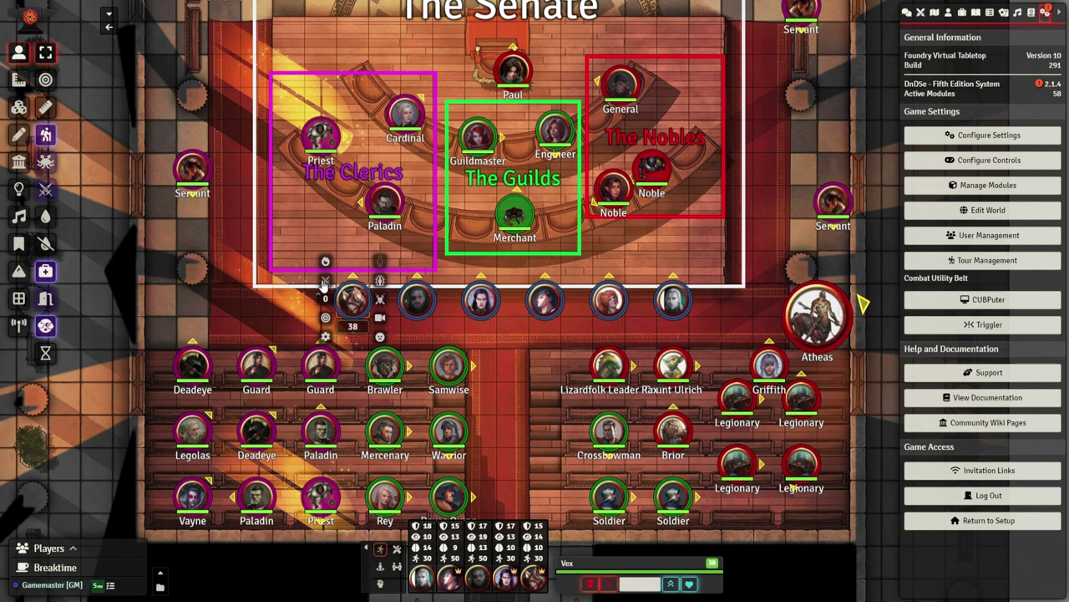
left_click(324, 283)
left_click(326, 285)
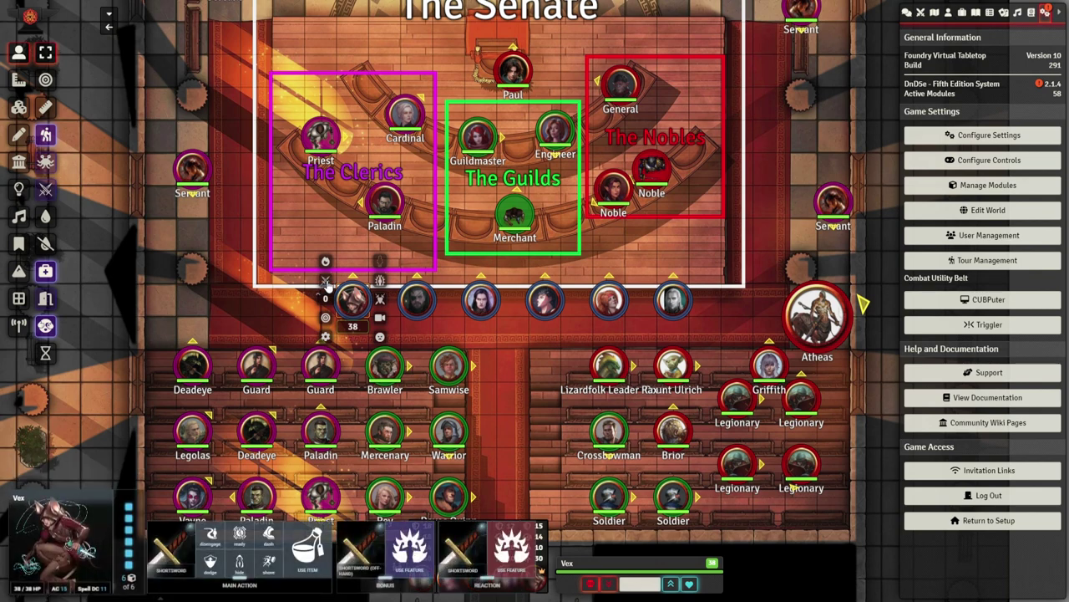
left_click(326, 282)
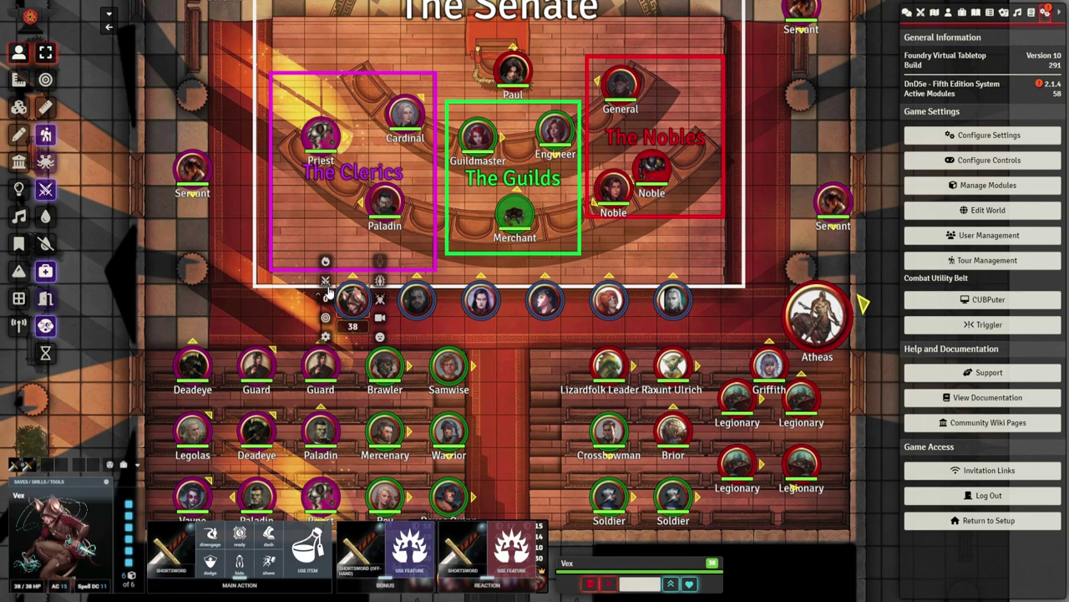
mouse_move(358, 300)
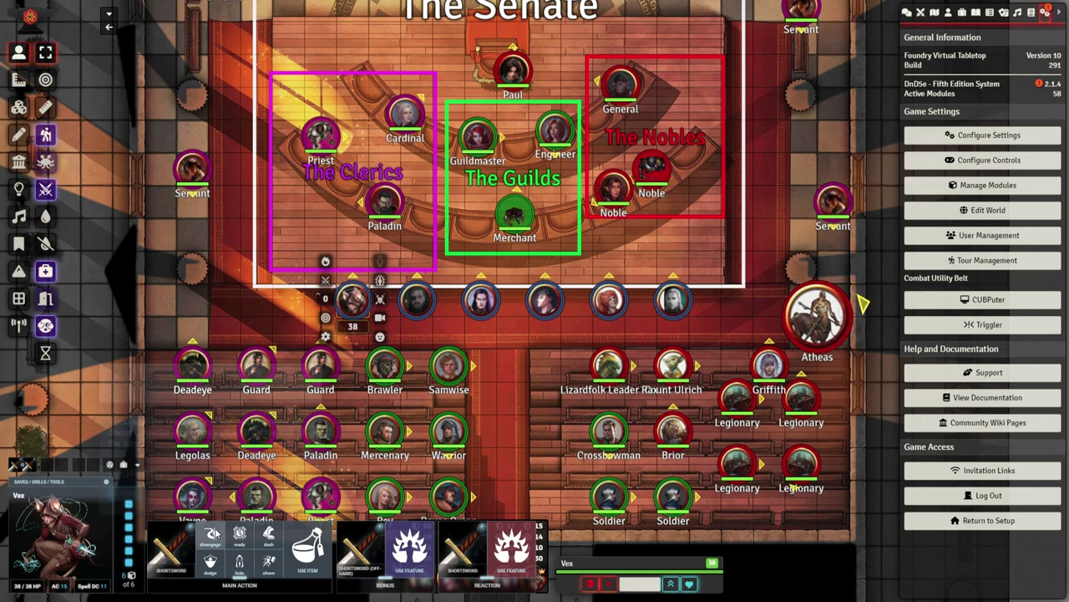
mouse_move(212, 535)
mouse_move(214, 568)
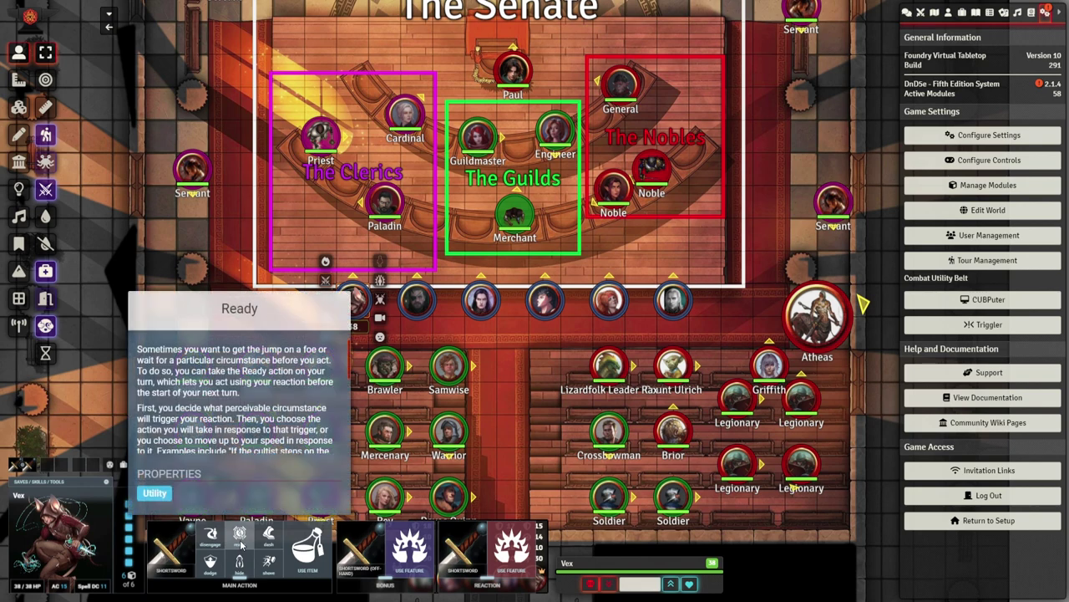
Open the inventory on Vex's character sheet and assign the daggers to the HUD's second weapon set
left_click(123, 465)
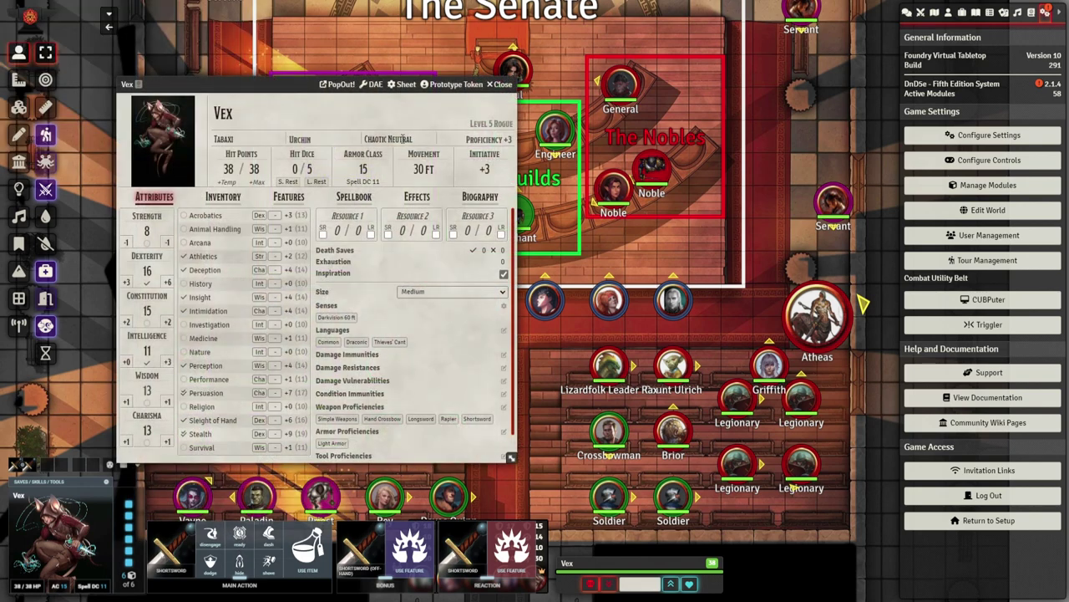
left_click(502, 85)
left_click(123, 465)
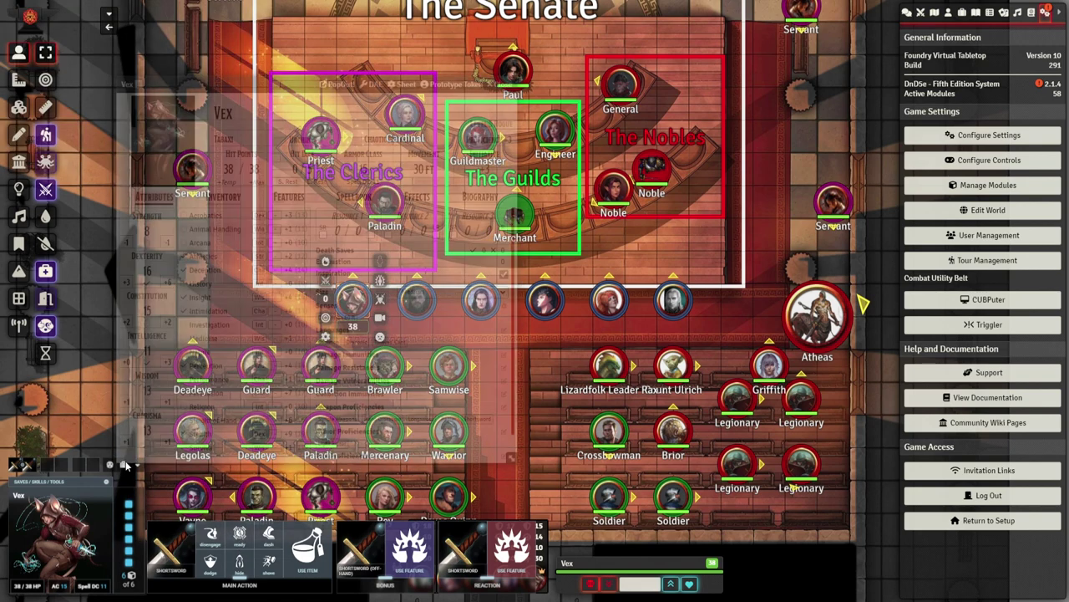
left_click(222, 196)
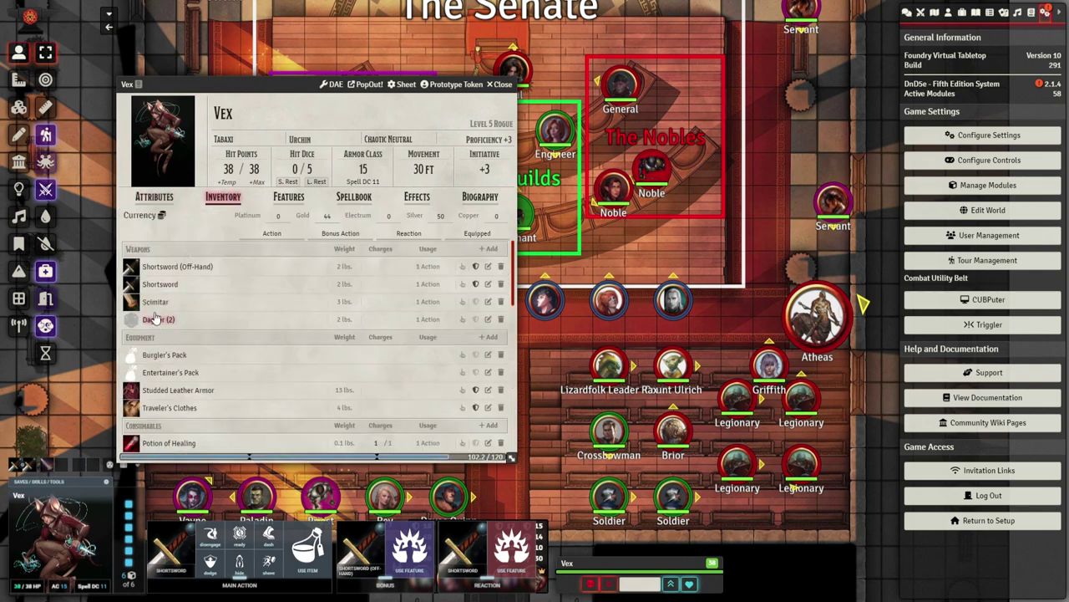
left_click(52, 465)
Switch Vex to the dagger weapon set, return to the shortswords, and close the character sheet
left_click(24, 466)
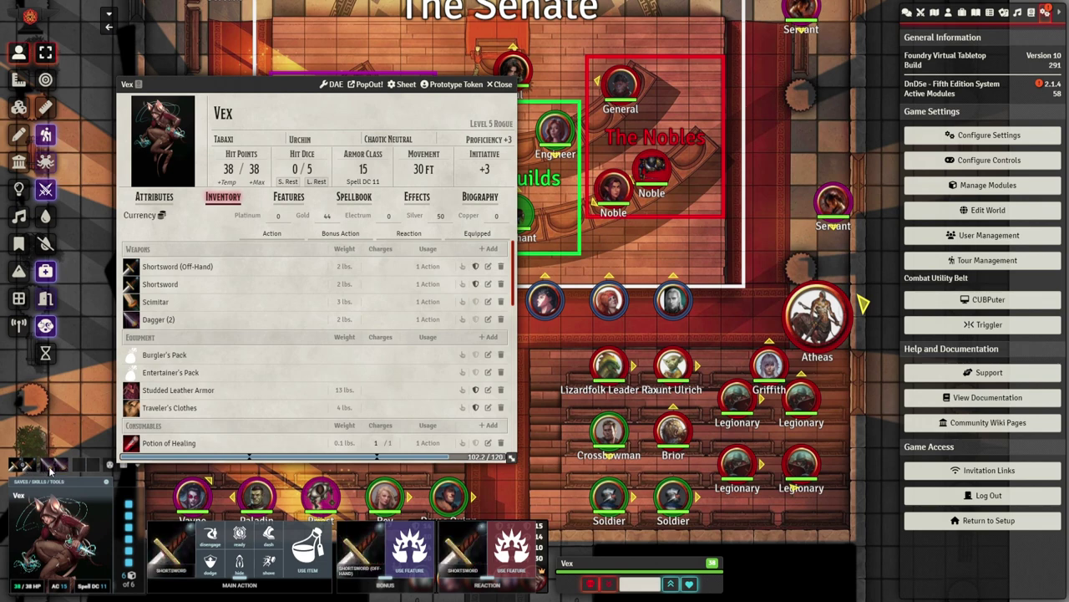
left_click(54, 467)
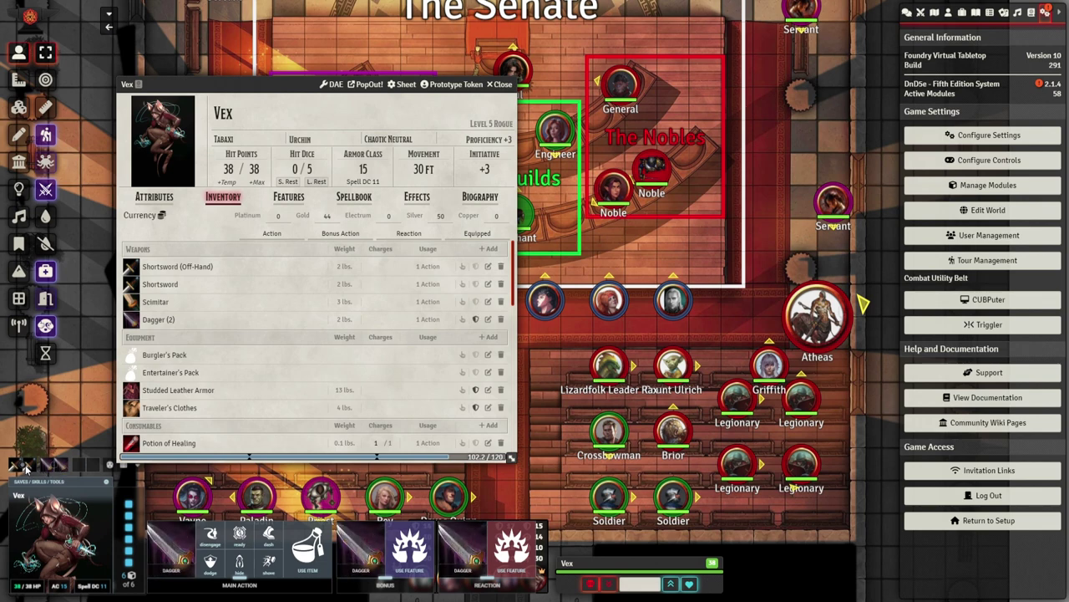
left_click(25, 468)
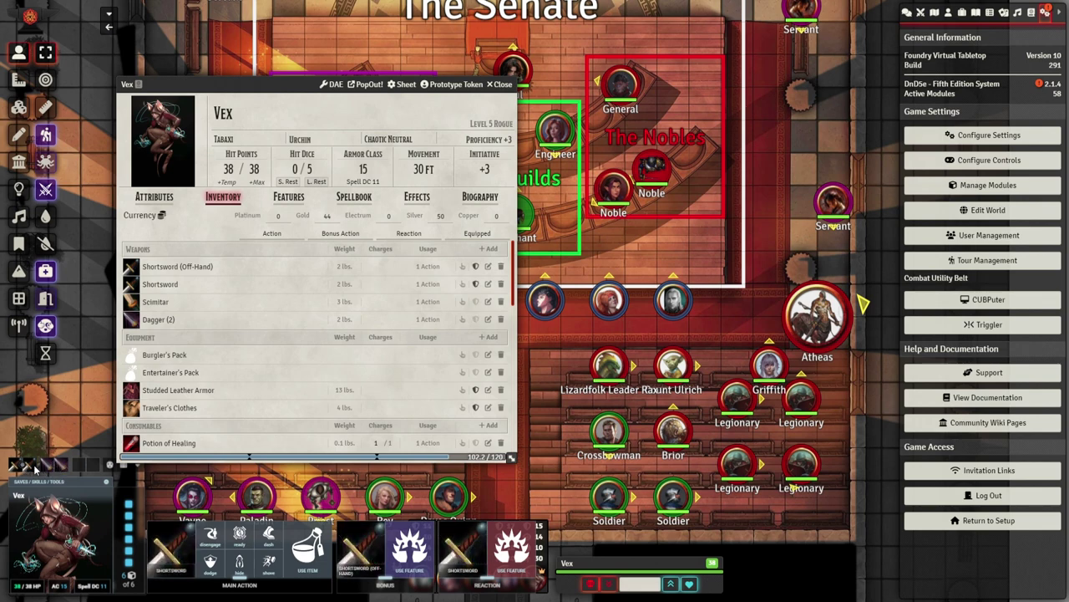
left_click(501, 86)
Read the Shove action's description in the combat HUD and dismiss the controls around Vex's token
mouse_move(269, 565)
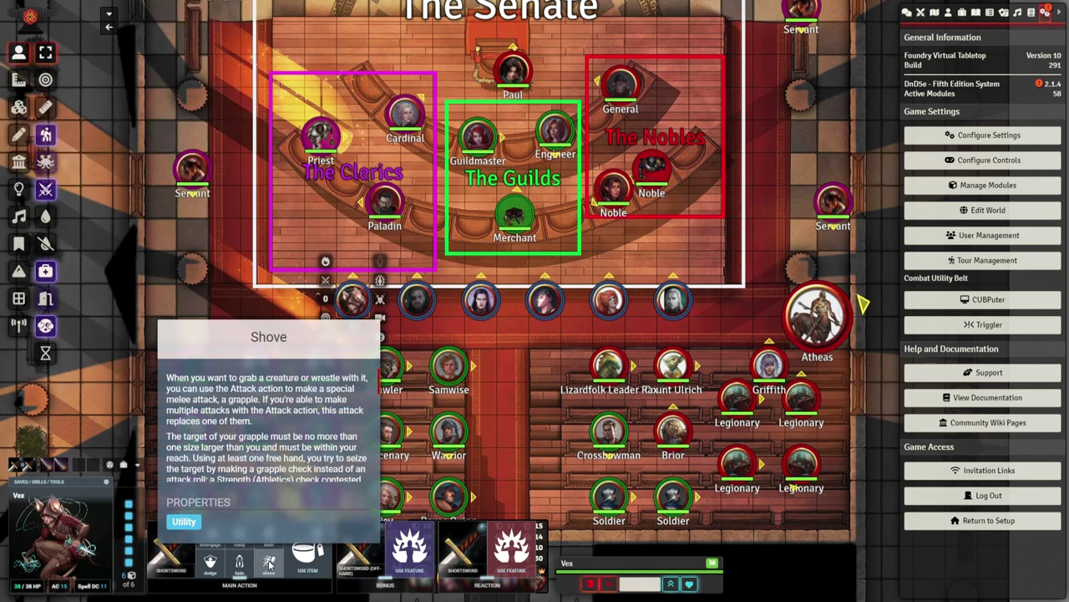
mouse_move(272, 539)
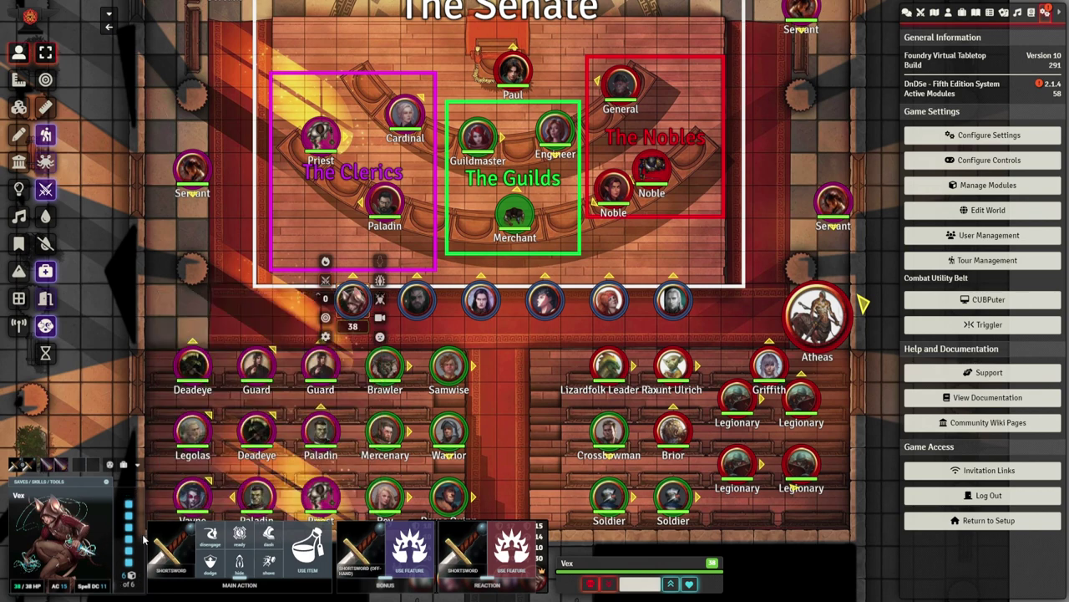
left_click(269, 298)
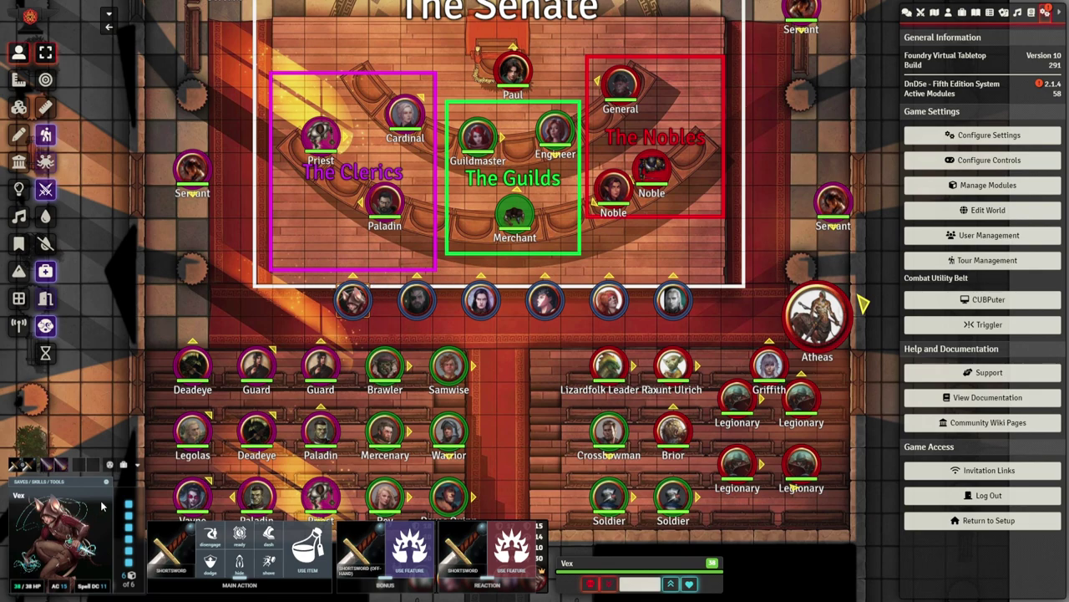
Walk Vex's token west along the red carpet and return it to its starting square
scroll(304, 340, "up", 3)
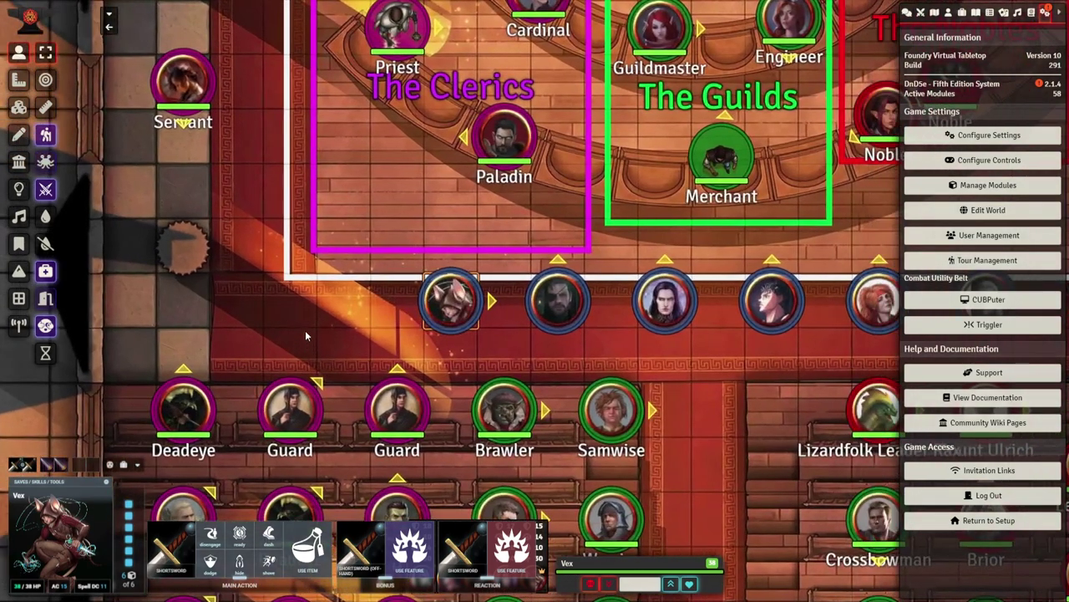
key("Left")
key("Left")
key("Left")
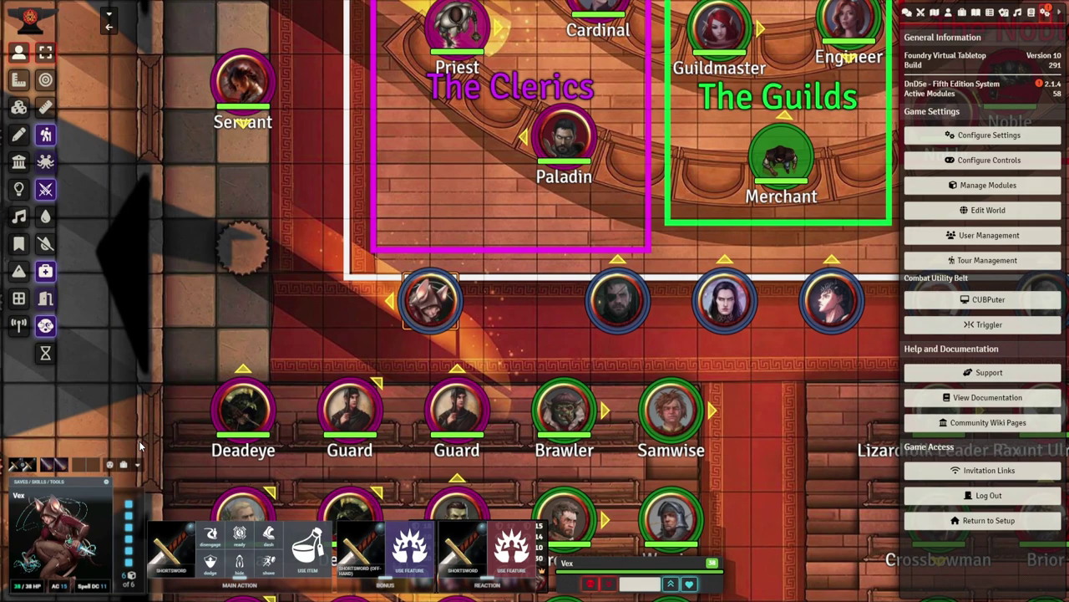
key("Right")
key("Right")
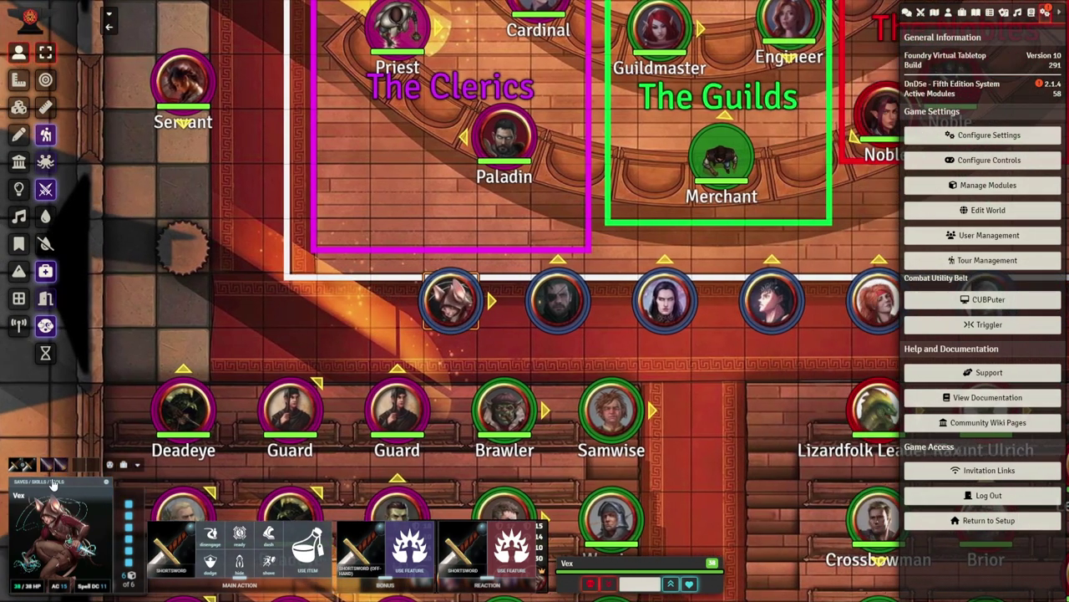
Show the chat log, roll a Deception skill check for Vex from the HUD, and collapse the skills list
mouse_move(96, 329)
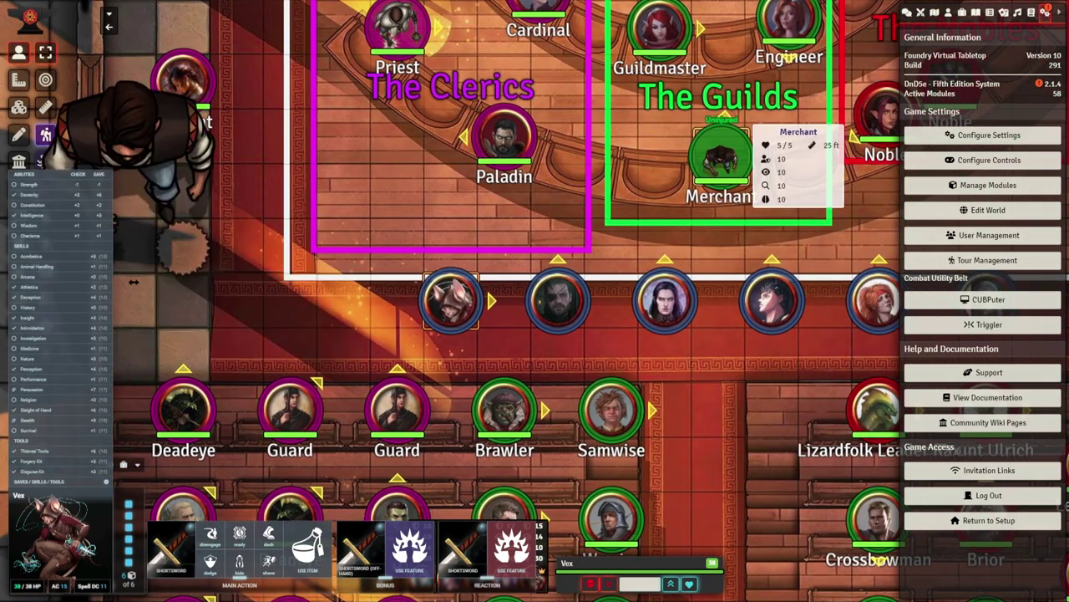
left_click(906, 11)
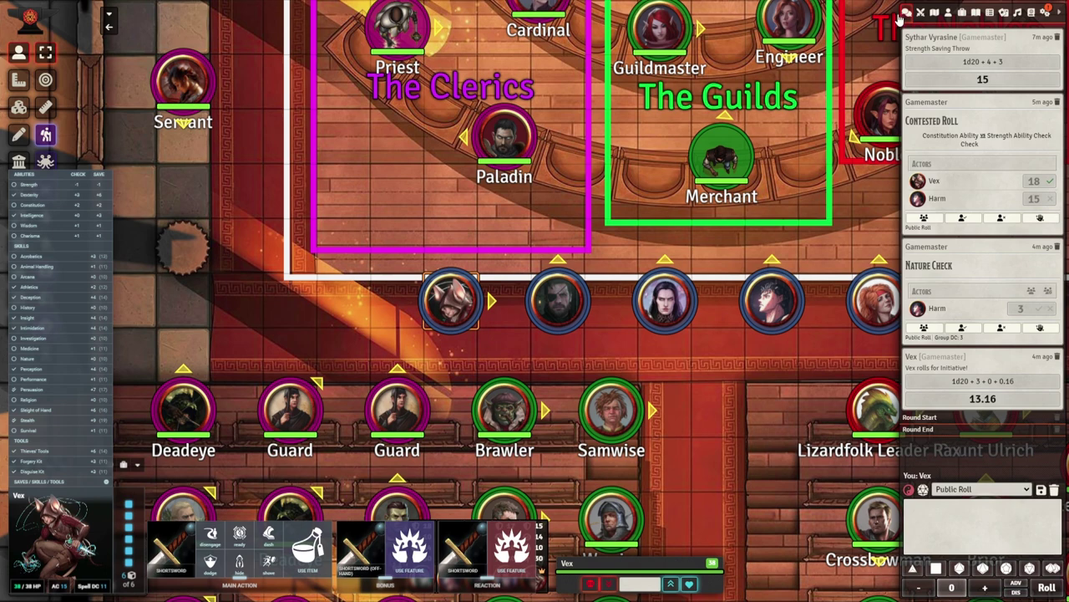
left_click(31, 299)
left_click(224, 387)
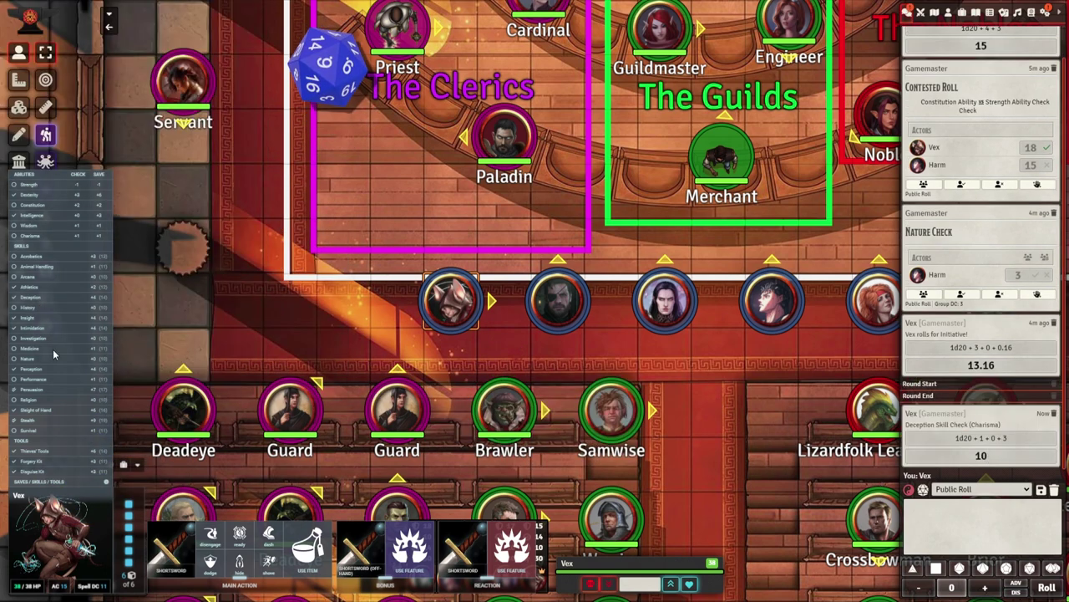
left_click(31, 486)
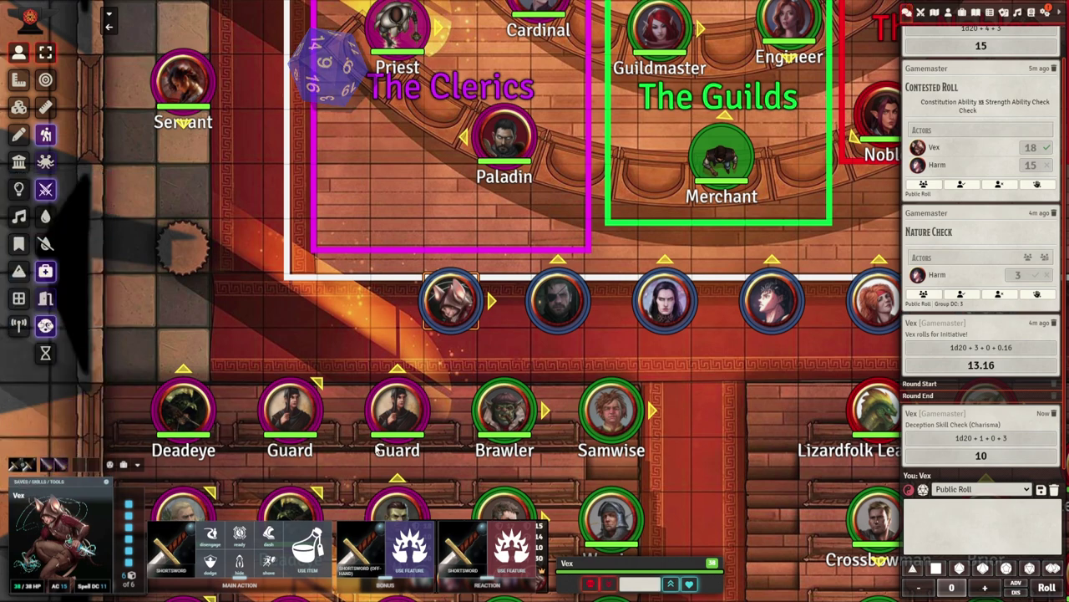
Show the Actors directory and disable Token Mold's Name option
left_click_drag(659, 360, 556, 404)
scroll(556, 405, "down", 4)
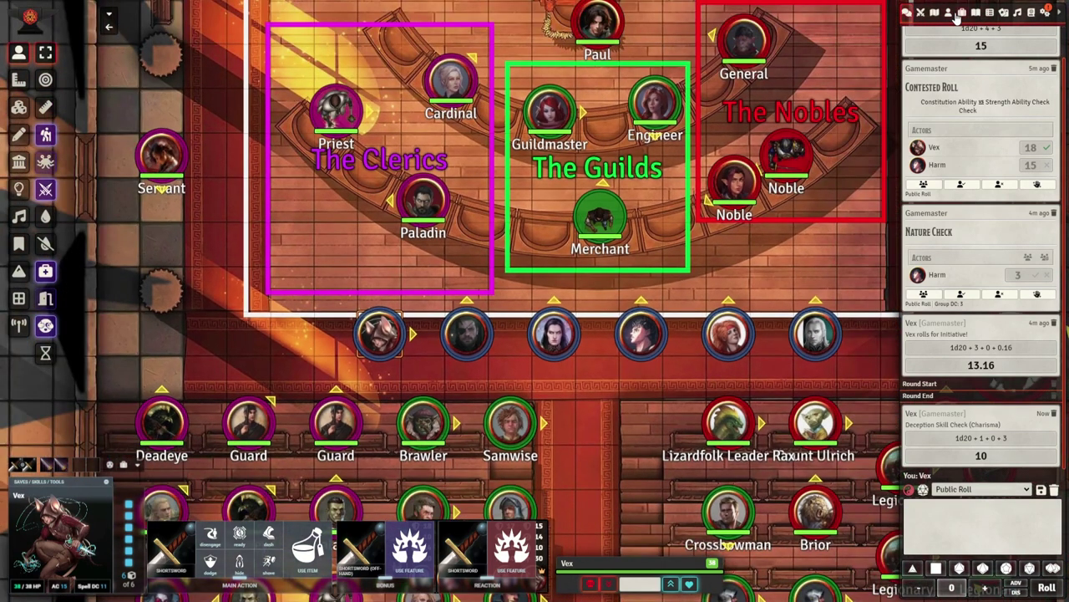
left_click(951, 12)
left_click_drag(435, 15, 436, 90)
scroll(436, 90, "down", 1)
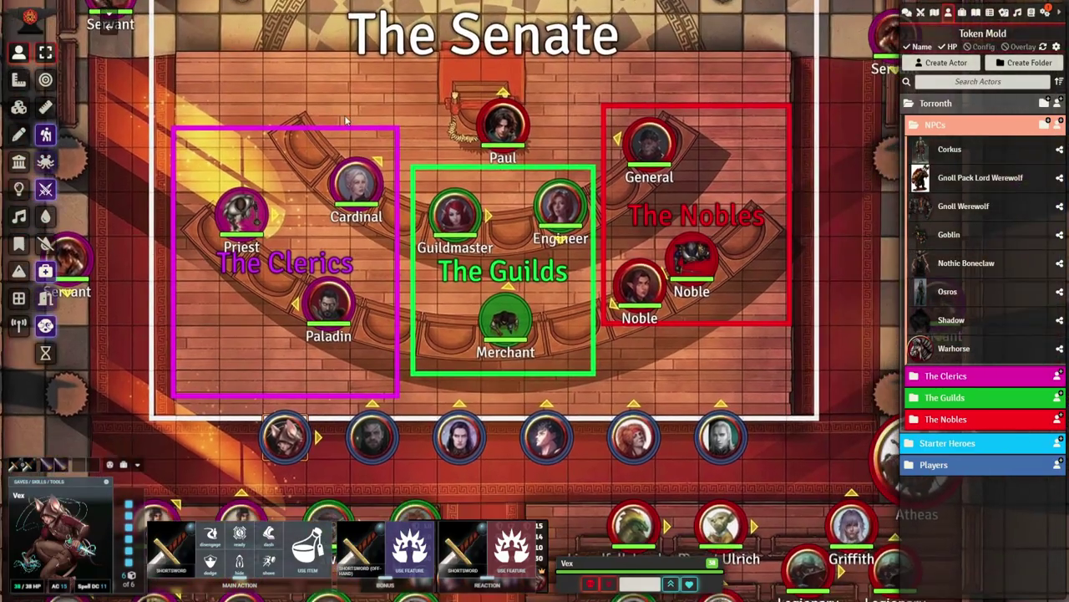
mouse_move(623, 378)
left_mouse_down()
mouse_move(624, 277)
mouse_move(625, 368)
left_mouse_up()
left_click_drag(628, 65, 631, 289)
scroll(629, 283, "up", 5)
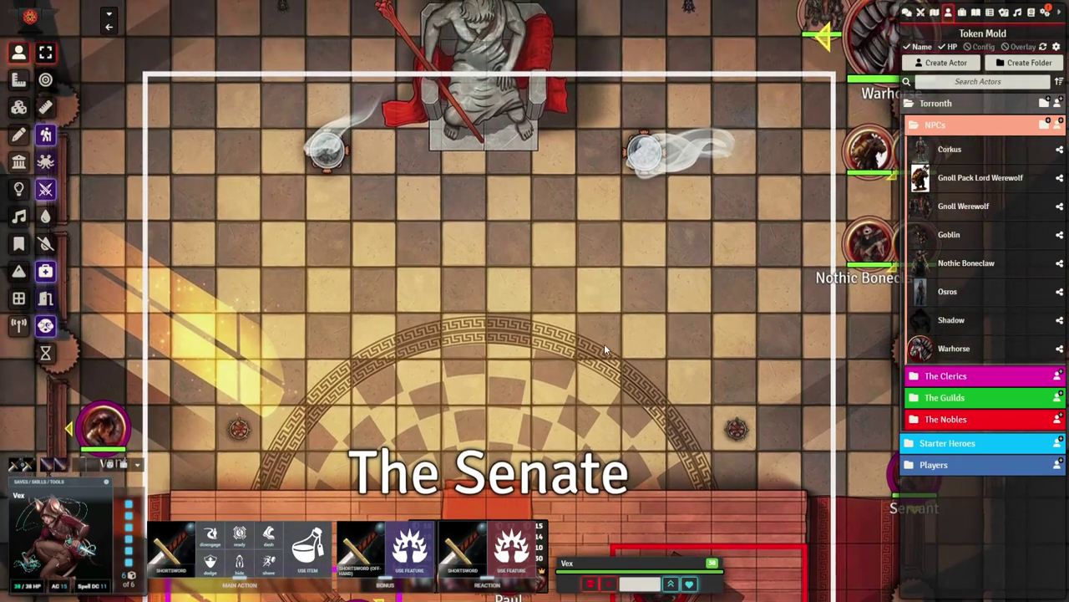
mouse_move(836, 186)
left_click_drag(725, 194, 720, 181)
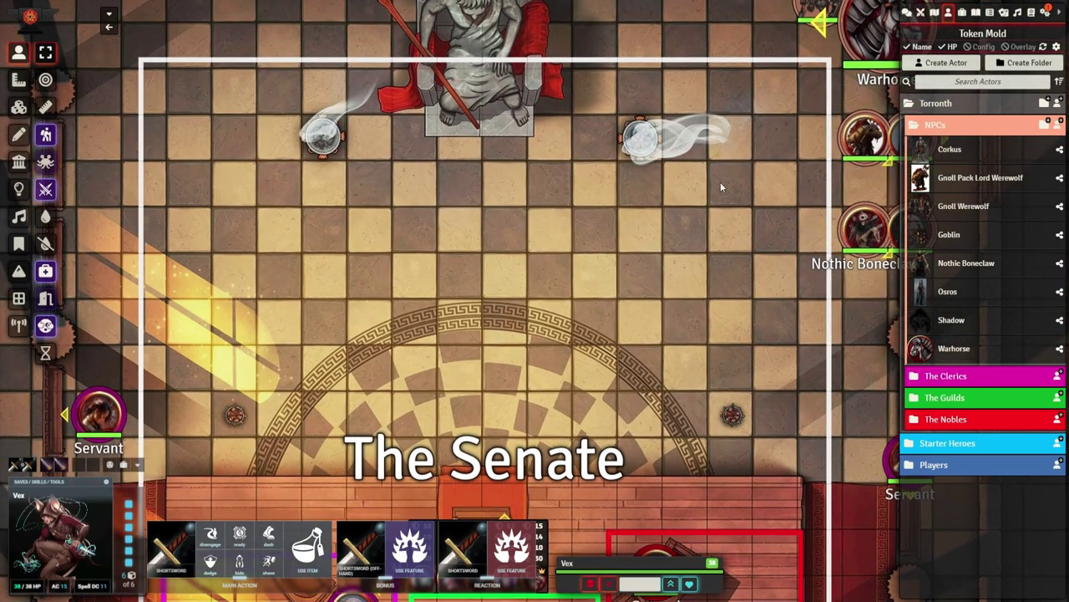
scroll(564, 249, "up", 3)
left_click(915, 47)
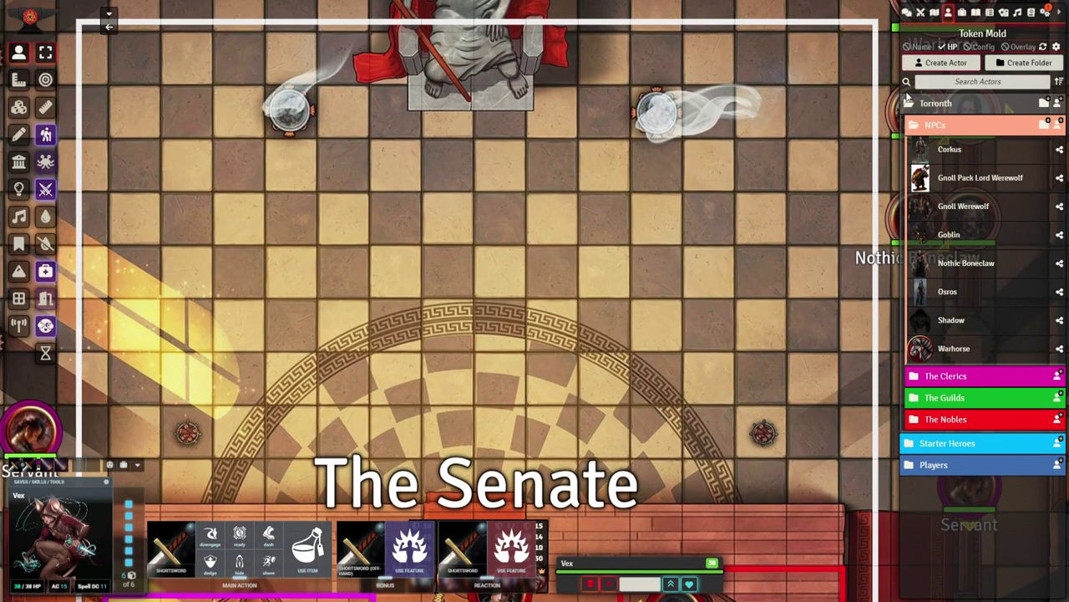
Place three Goblin tokens in a spaced row on the checkered floor in front of the statue
left_click_drag(509, 224, 398, 218)
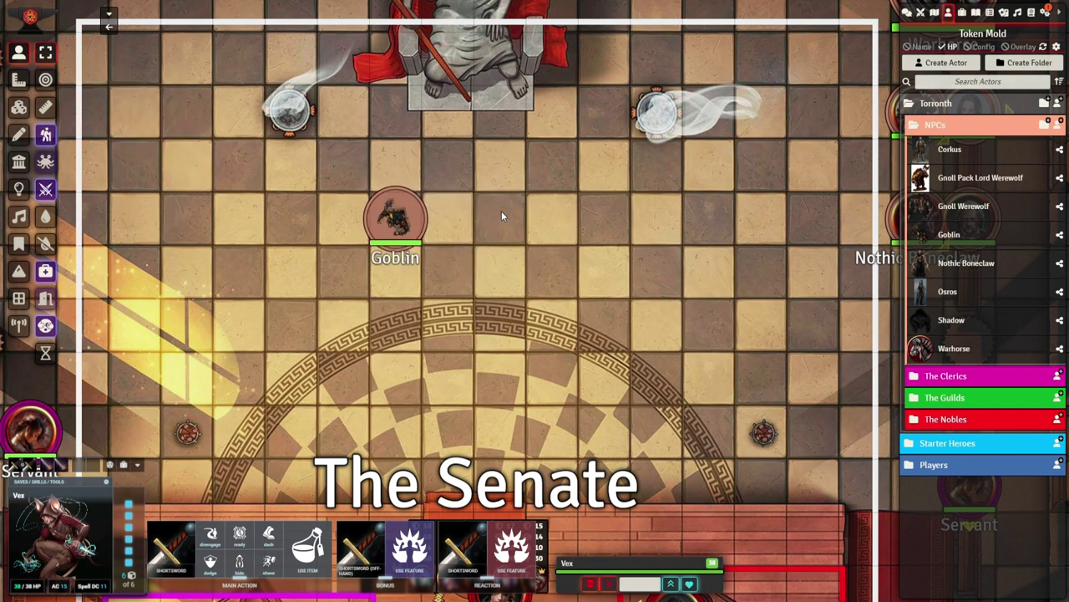
key("ctrl+v")
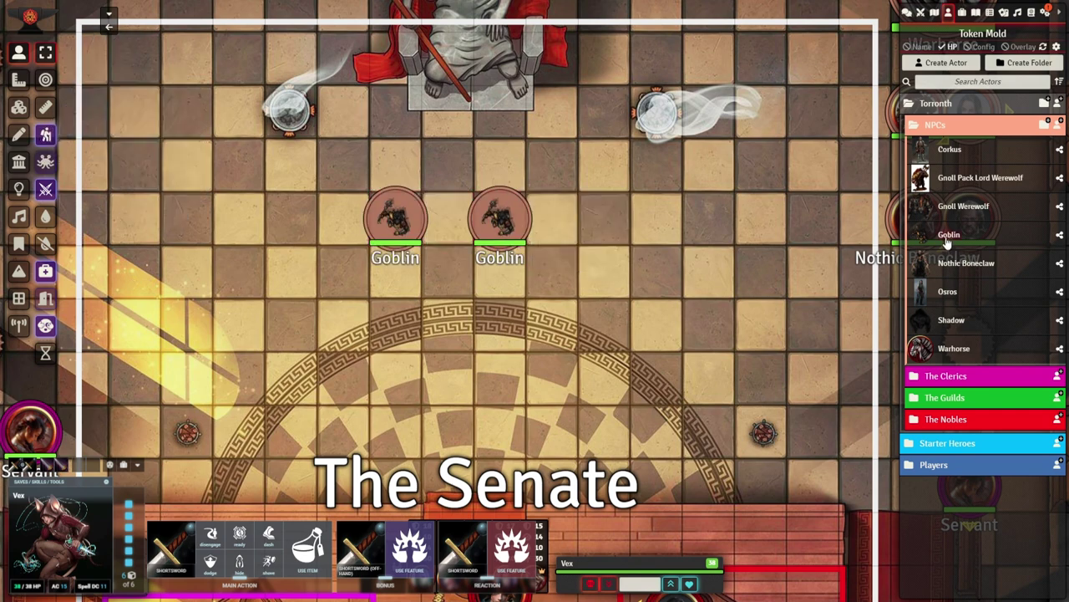
key("ctrl+v")
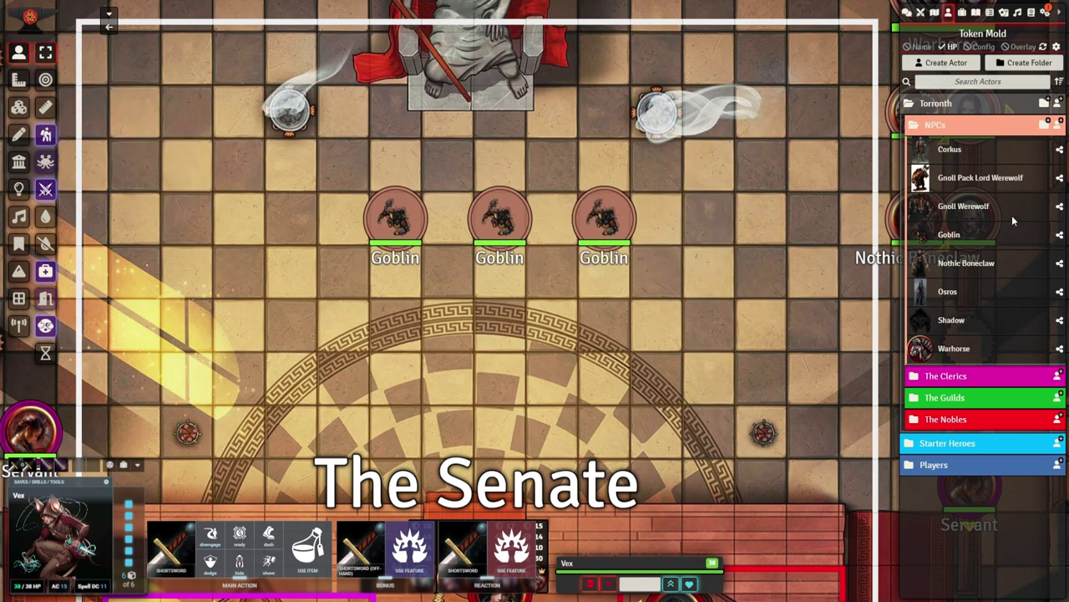
Open the Goblin actor's sheet beside the tokens and place three more Goblins in a second row below the first
left_click(951, 235)
left_click_drag(488, 114, 43, 108)
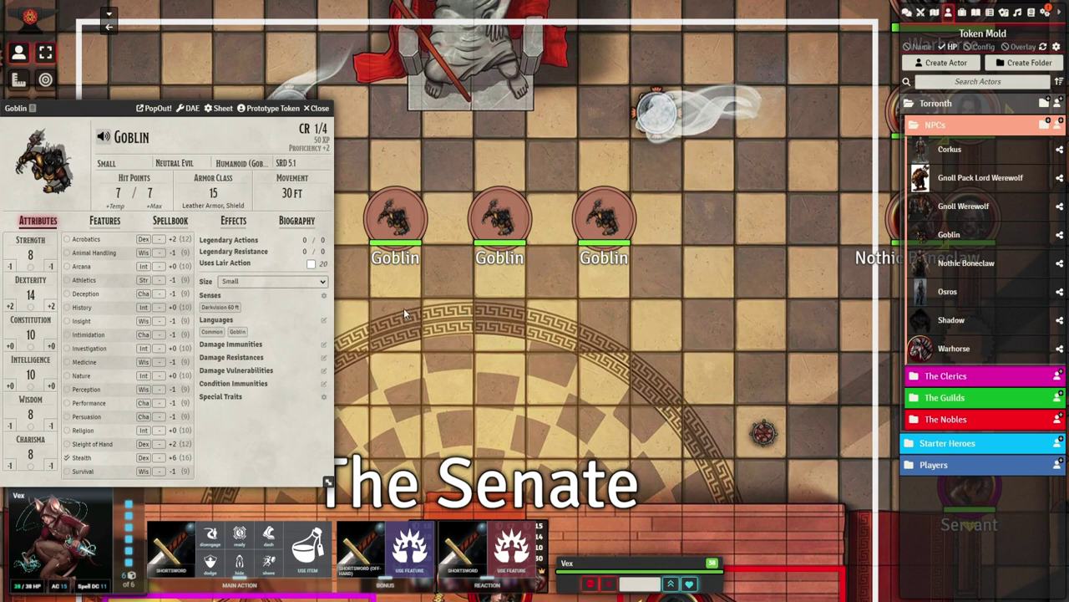
key("ctrl+v")
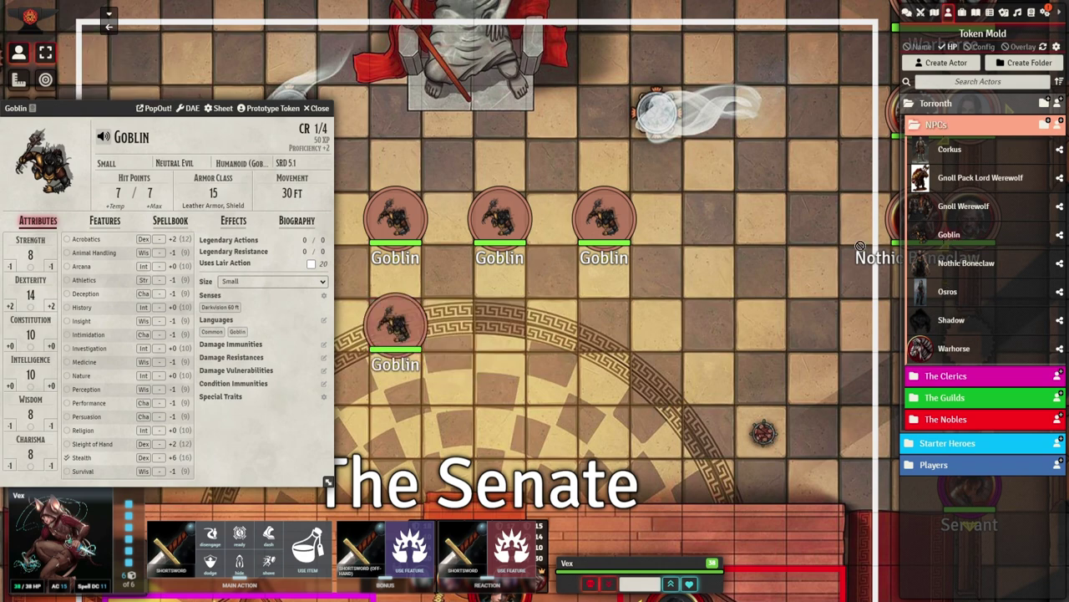
key("ctrl+v")
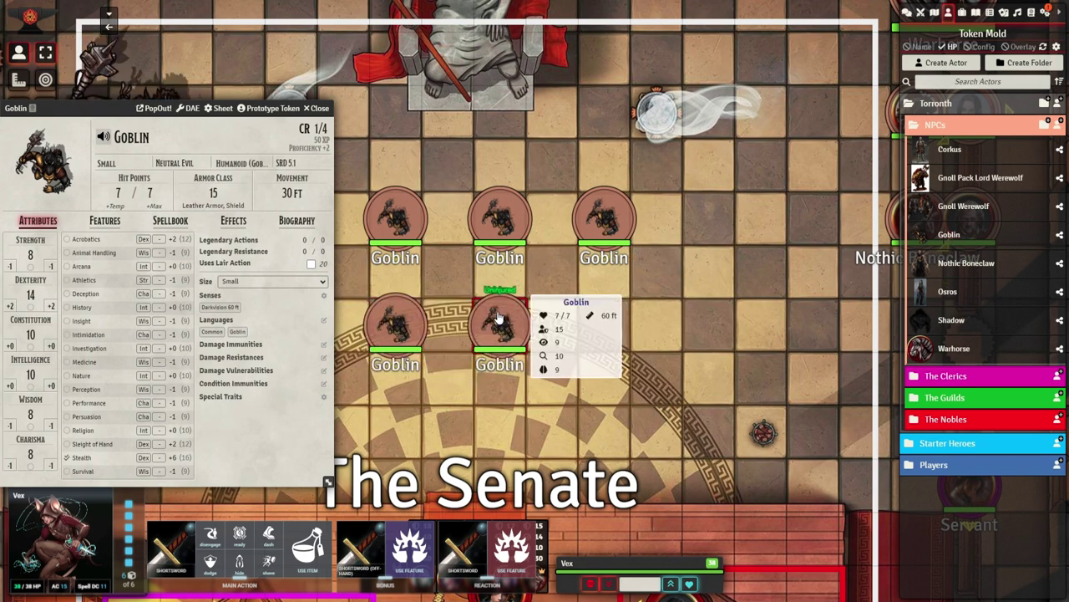
key("ctrl+v")
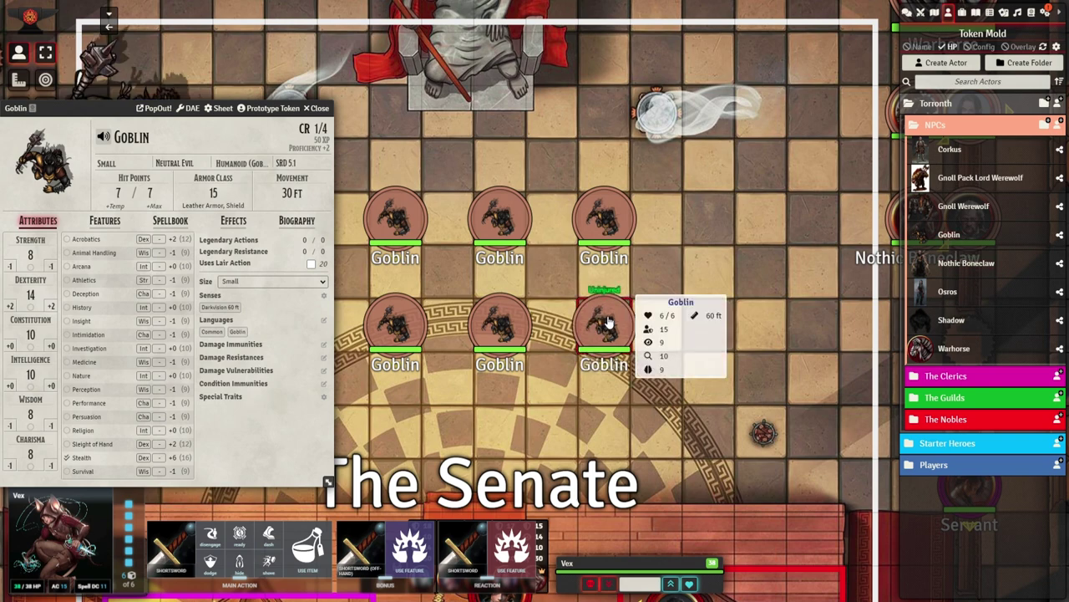
Close the Goblin sheet and enable Token Mold's Name option
left_click(319, 107)
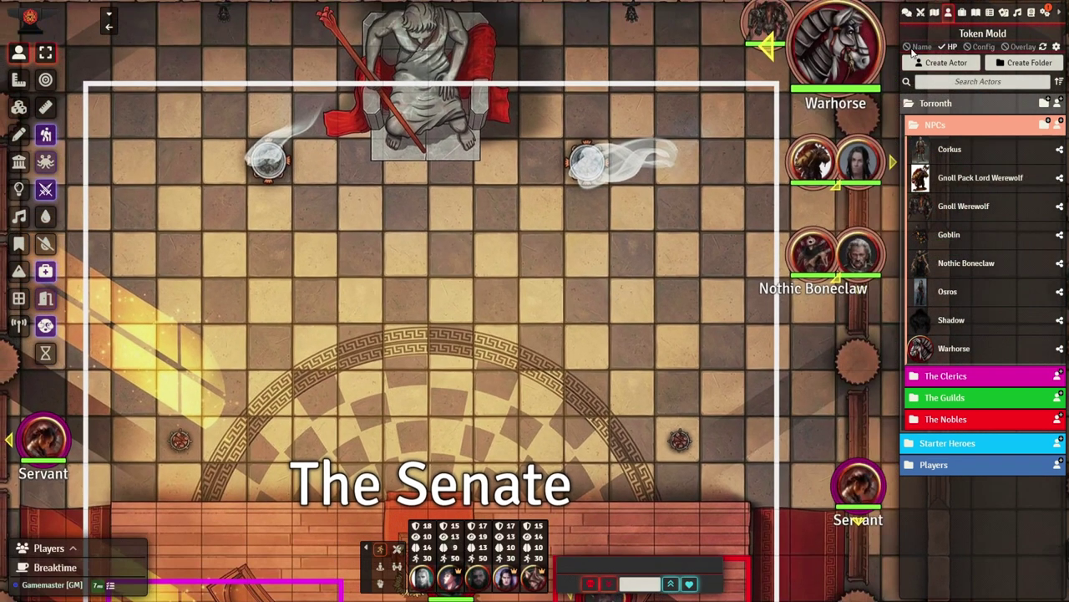
left_click(911, 48)
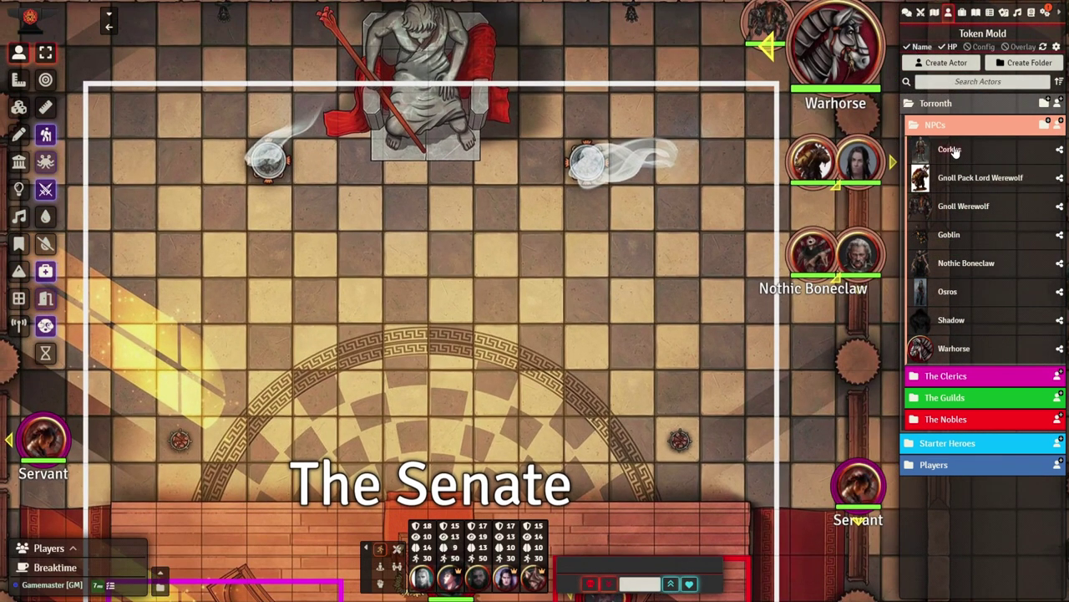
Place six Goblin tokens in two spaced rows of three on the checkered floor in front of the statue
left_click_drag(948, 237, 406, 243)
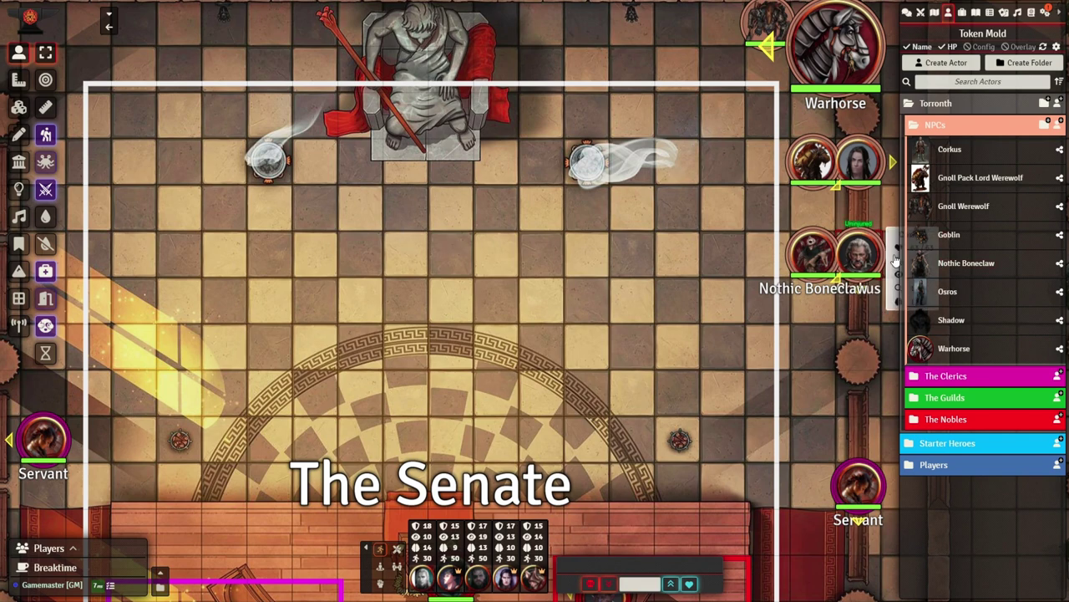
left_click_drag(840, 261, 407, 341)
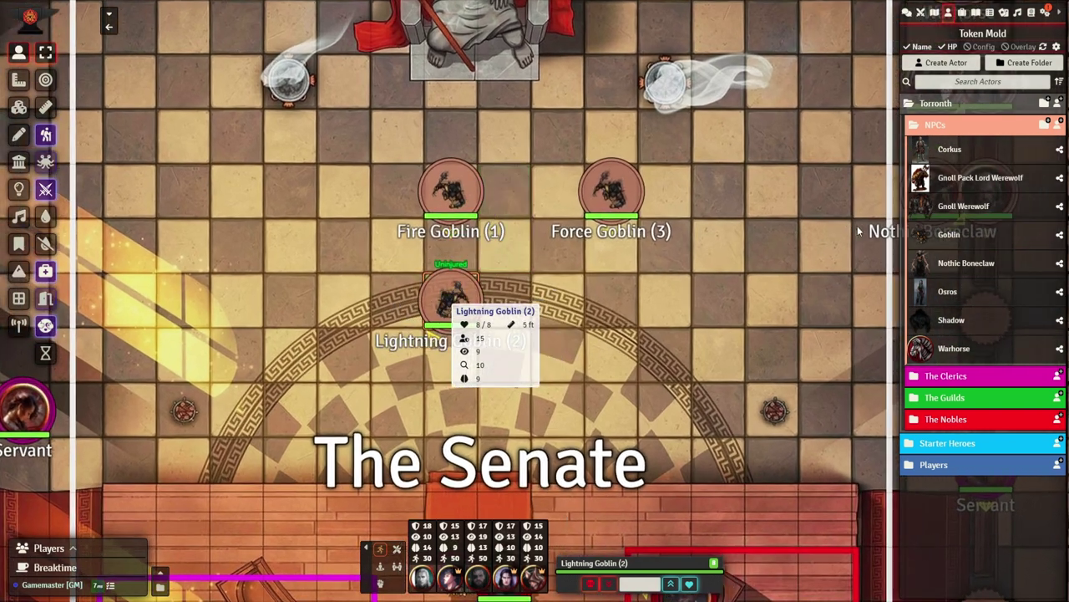
left_click_drag(937, 239, 615, 316)
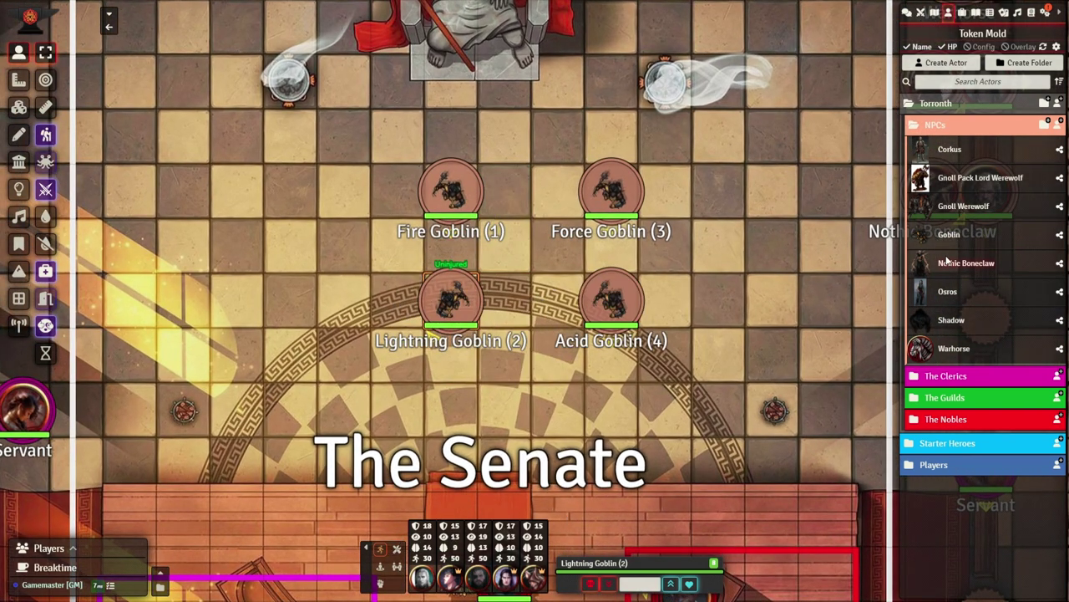
left_click_drag(919, 241, 718, 191)
left_click_drag(927, 240, 737, 307)
left_click_drag(721, 208, 775, 209)
left_click_drag(407, 402, 609, 386)
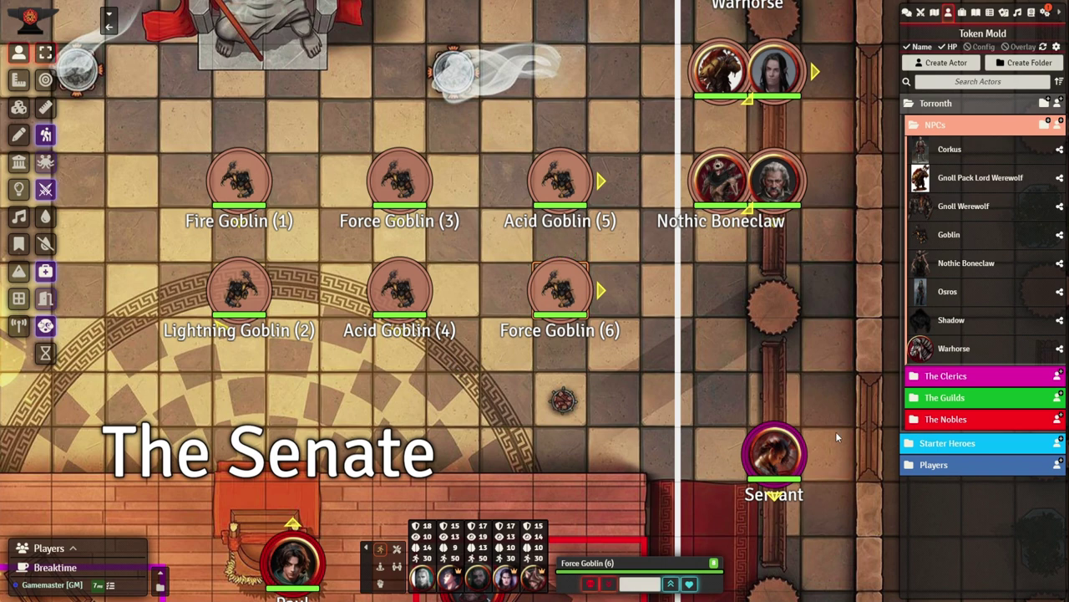
left_click_drag(499, 388, 547, 432)
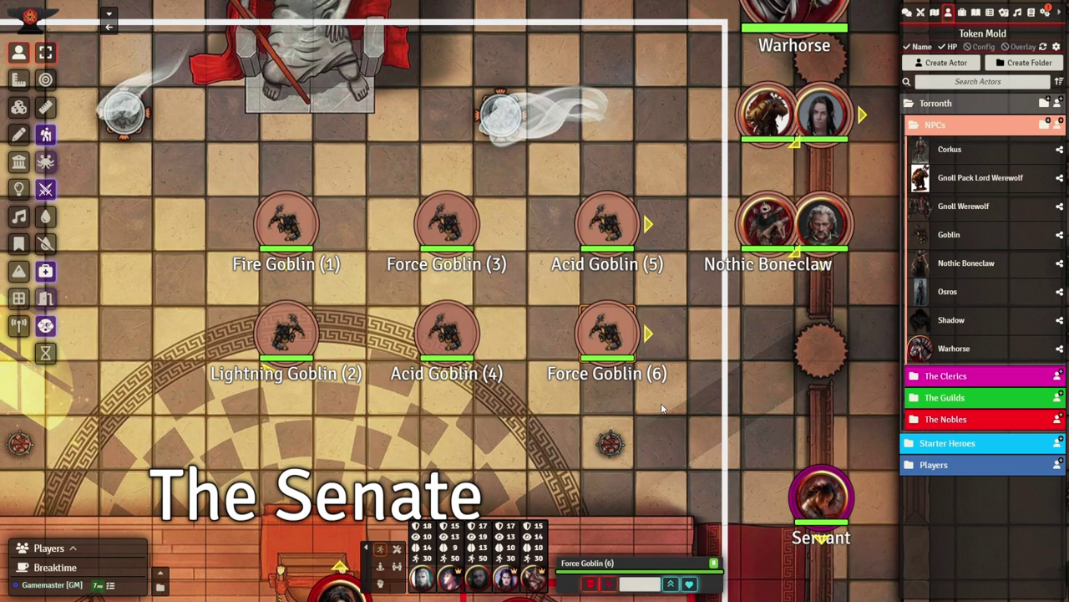
Delete all six Goblin tokens from the checkered floor
left_click_drag(673, 196, 220, 376)
key("Delete")
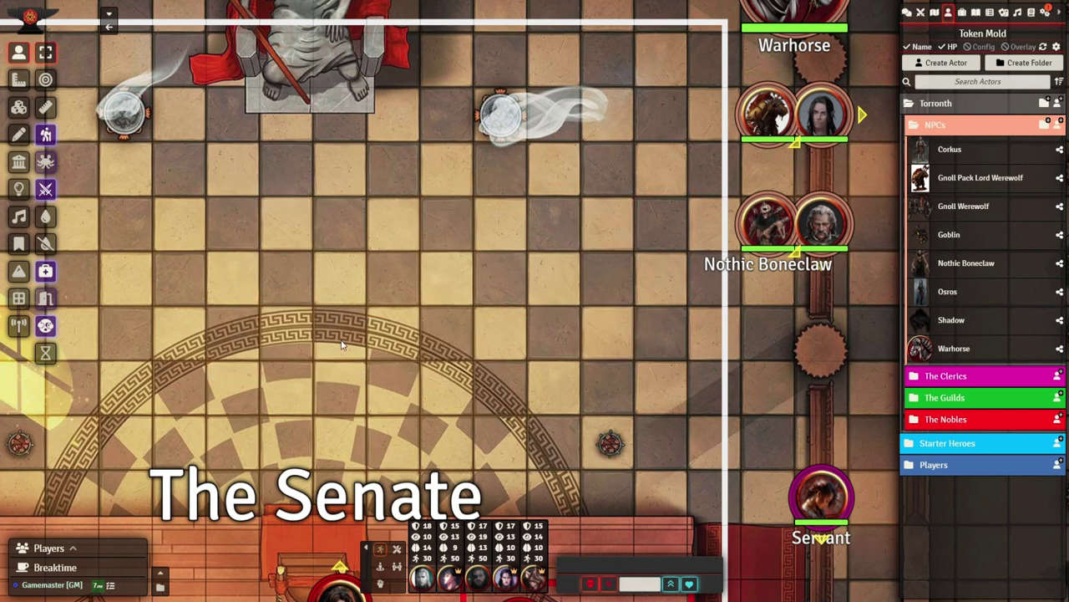
Select Paul's token in the Senate and move it left and up beside the podium
scroll(418, 385, "down", 5)
left_click_drag(443, 468, 484, 264)
mouse_move(364, 568)
left_mouse_down()
mouse_move(462, 322)
mouse_move(269, 269)
mouse_move(499, 267)
mouse_move(413, 485)
mouse_move(410, 589)
mouse_move(363, 588)
left_mouse_up()
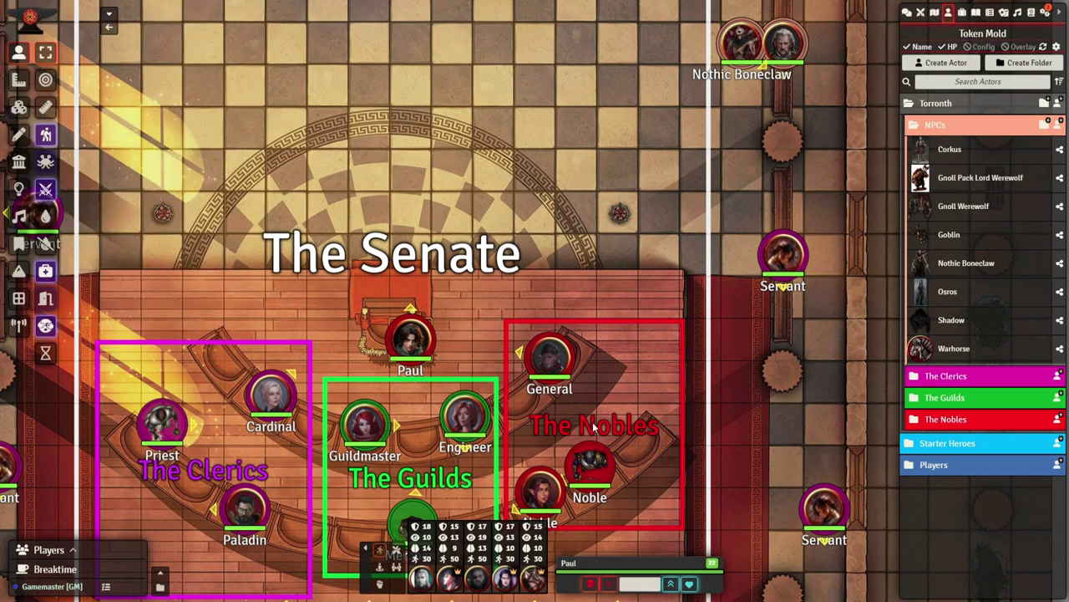
scroll(727, 431, "up", 3)
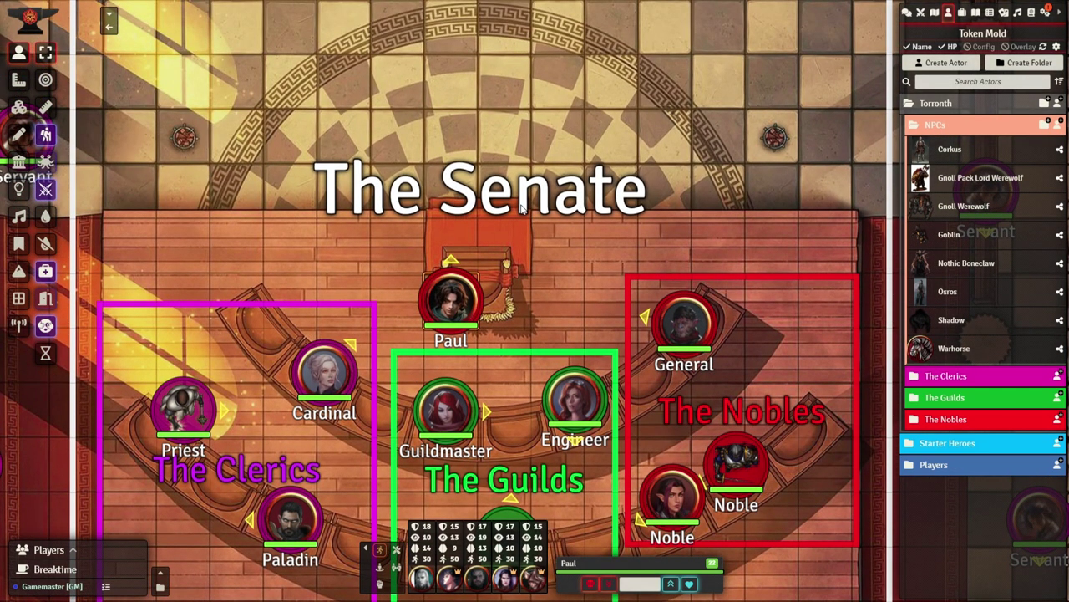
key("Left")
key("Up")
key("Left")
key("Left")
key("Left")
key("Left")
key("Left")
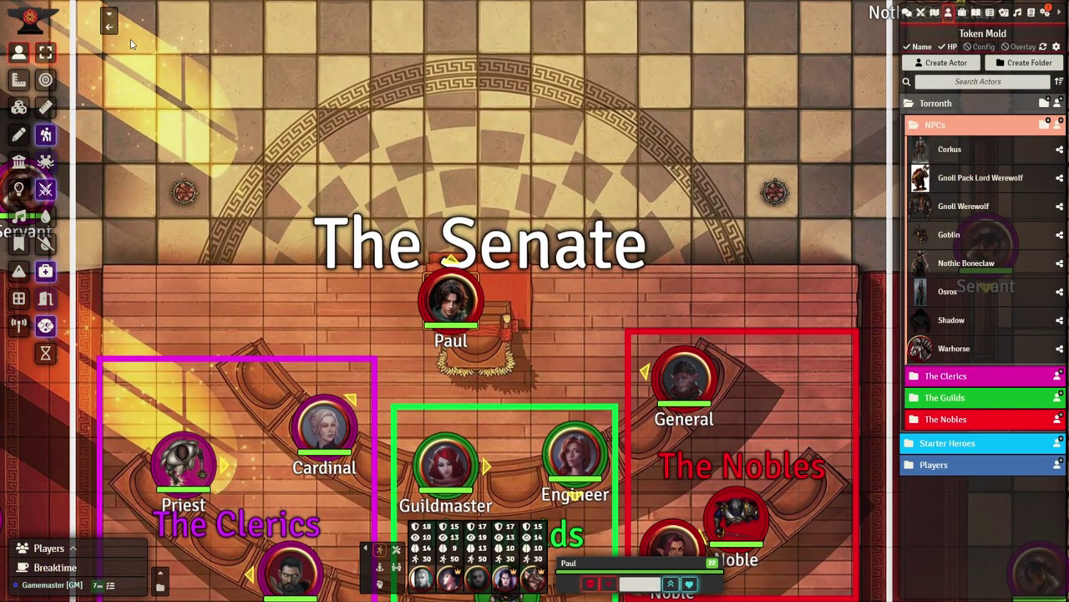
Switch the party's token movement to No Movement and restore free movement
scroll(315, 105, "down", 6)
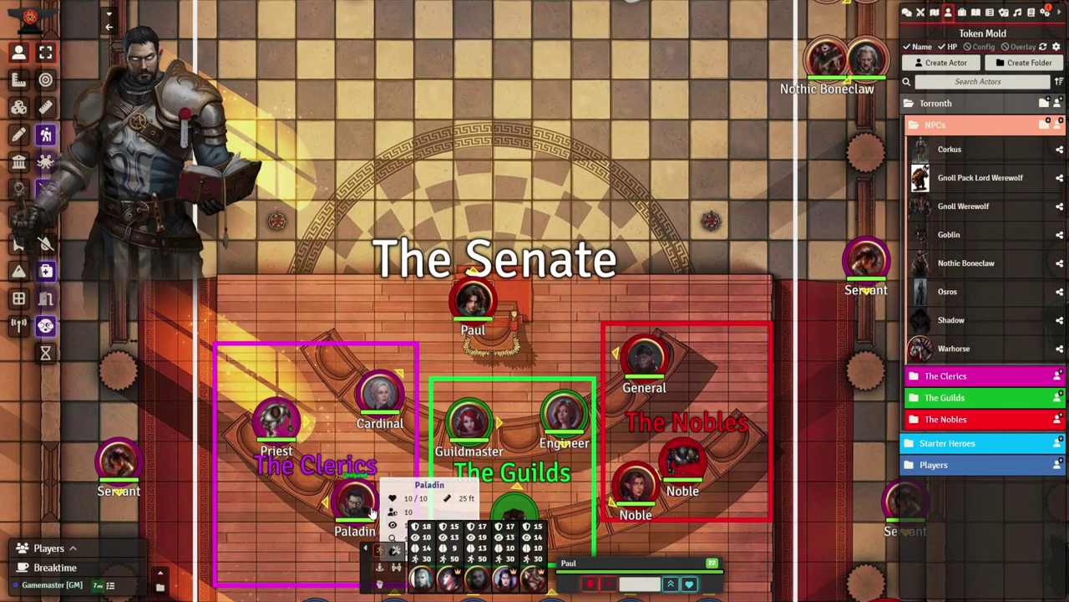
left_click(380, 568)
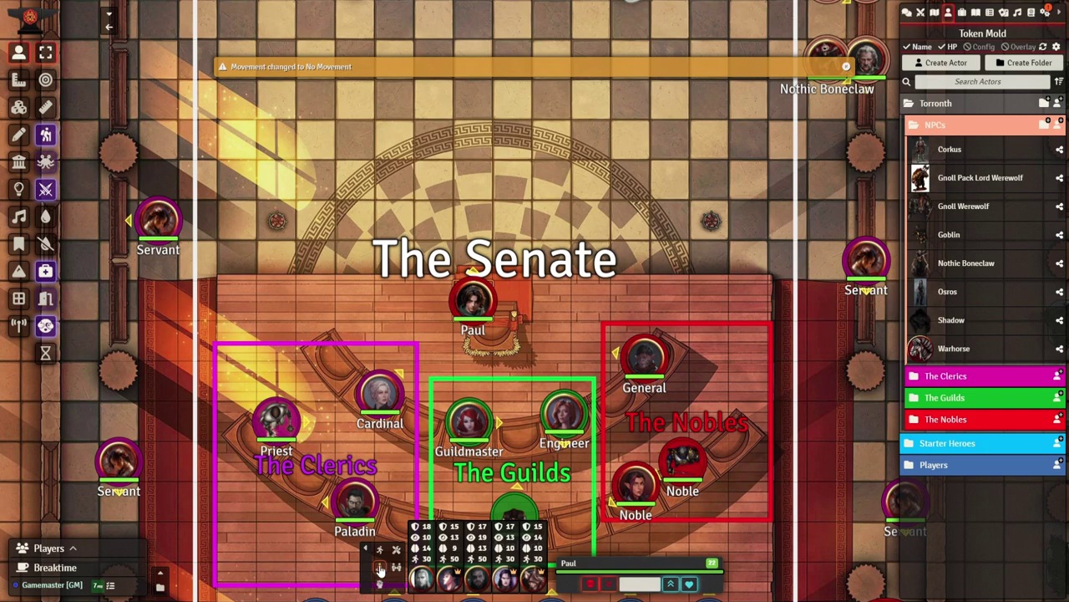
left_click(379, 556)
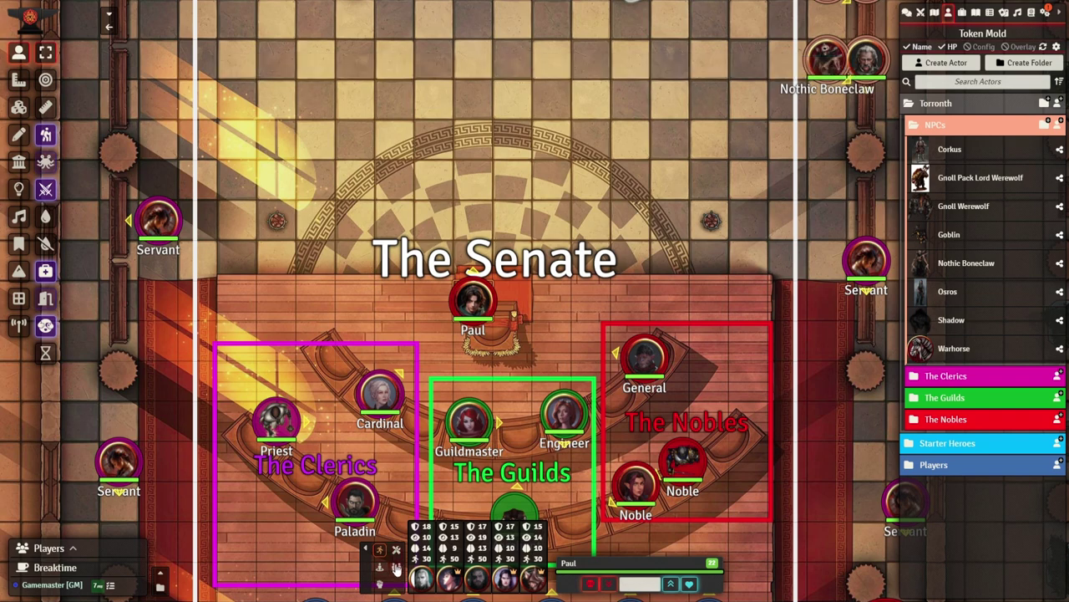
Roll a public contested Stealth check for Paul against the Guildmaster's Perception and show the chat log
left_click(397, 566)
left_click(488, 421)
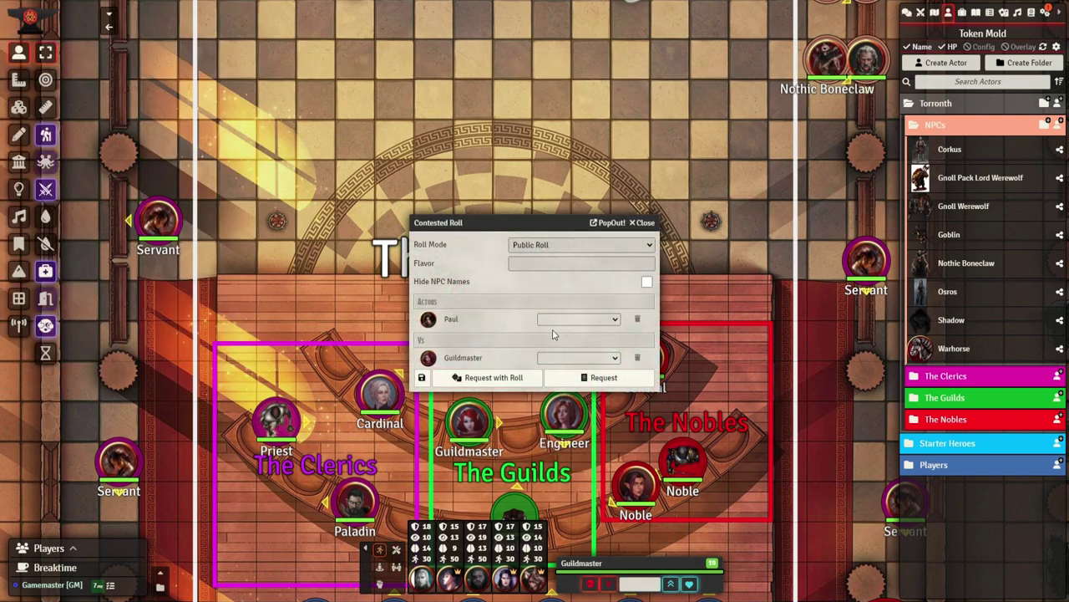
left_click(564, 416)
left_click(579, 358)
left_click(589, 418)
left_click(489, 377)
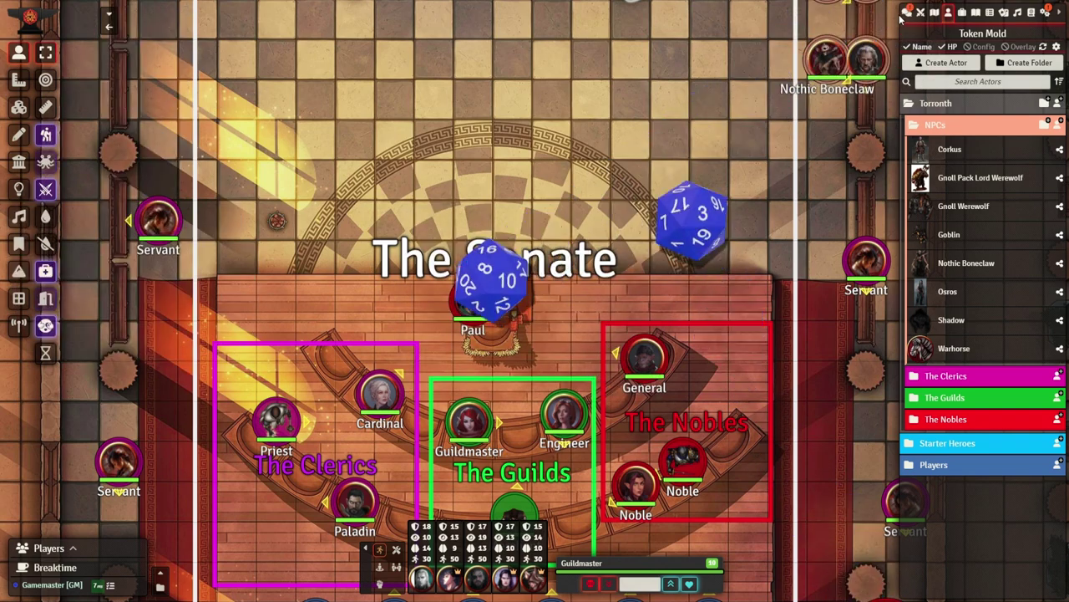
left_click(907, 12)
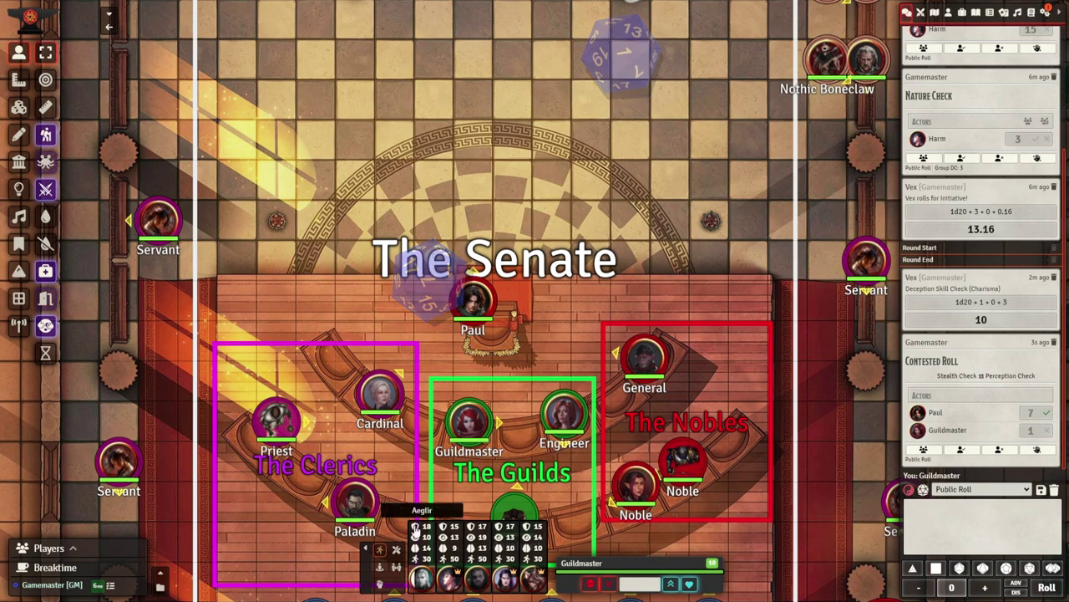
Request a Nature check from the Guildmaster and a Performance check from the General, without rolling either
left_click(396, 553)
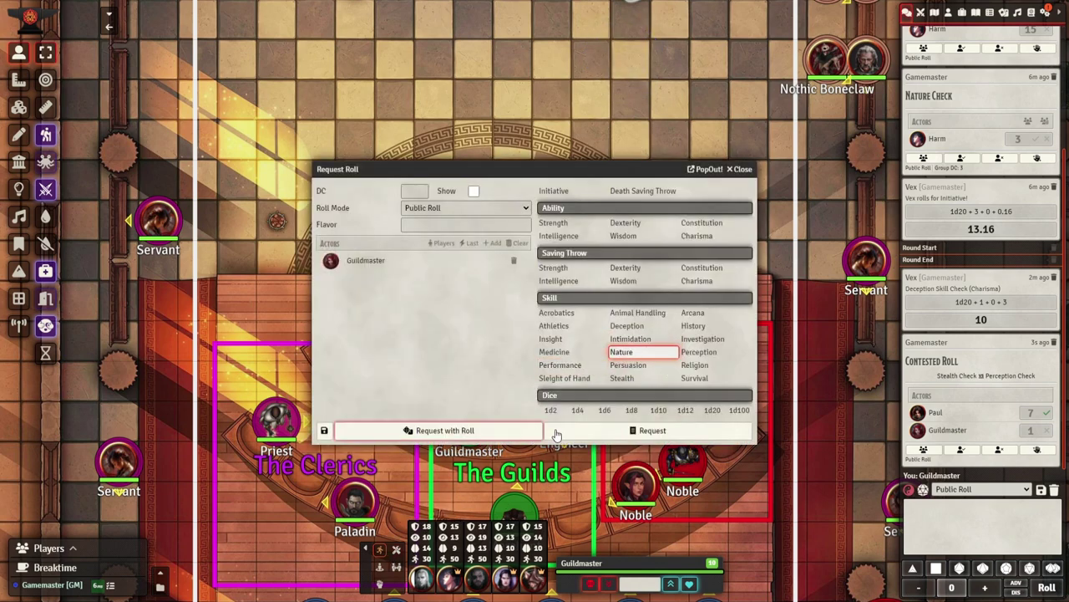
left_click(556, 433)
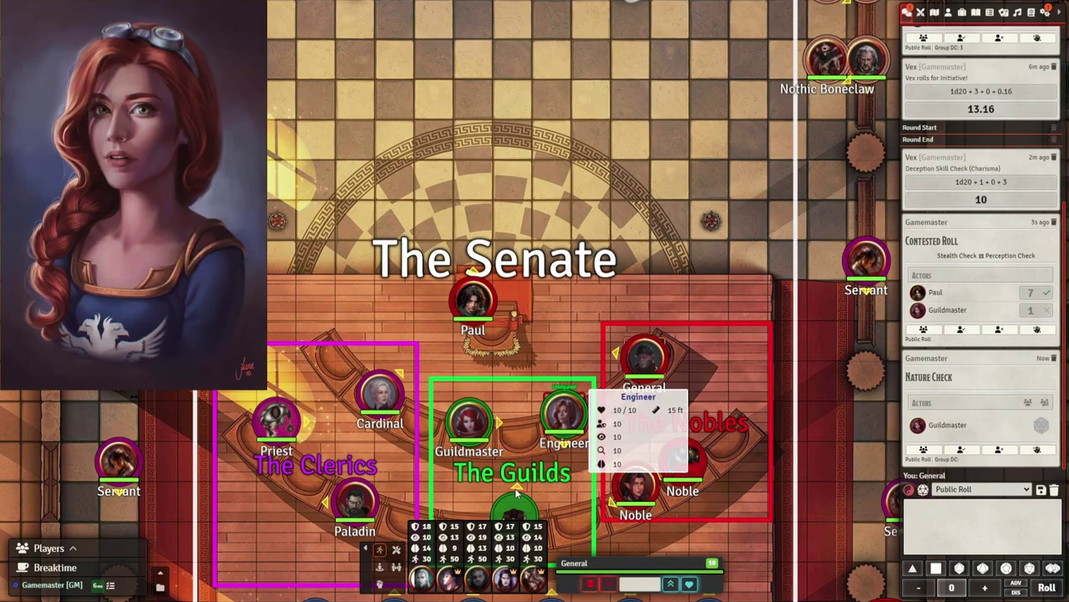
left_click(396, 553)
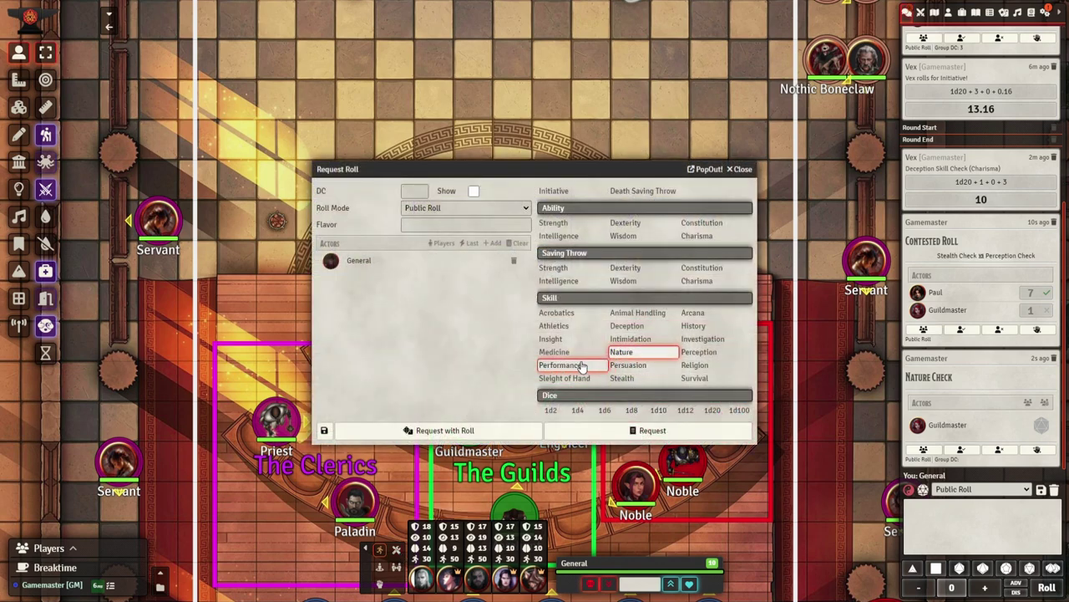
left_click(608, 430)
Show the list of Current Mission scenes and open the War Room Interior scene
left_click_drag(658, 167, 654, 42)
scroll(680, 328, "down", 2)
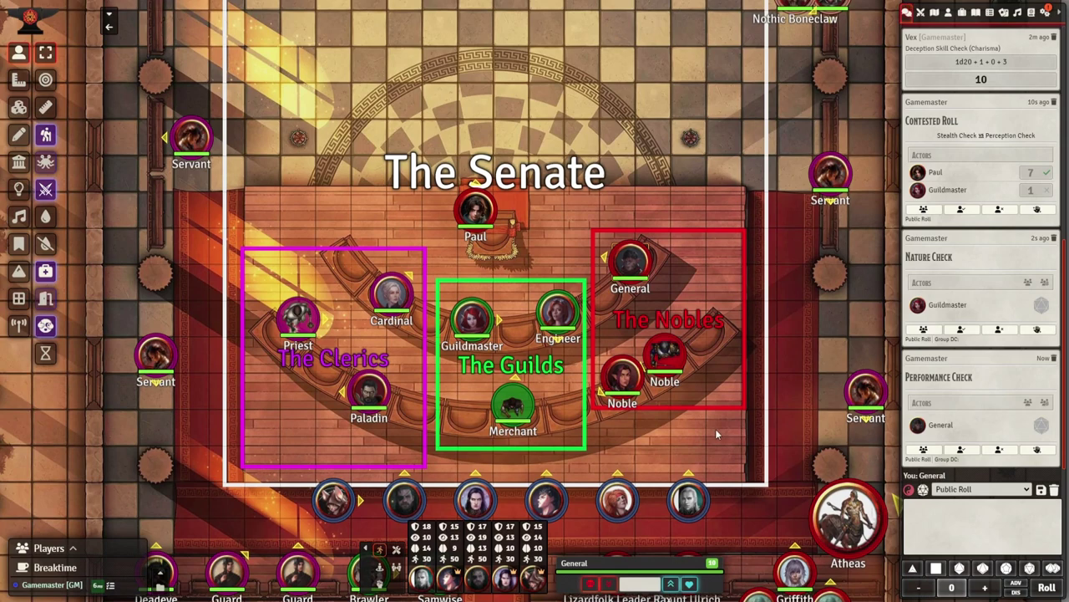
left_click(107, 16)
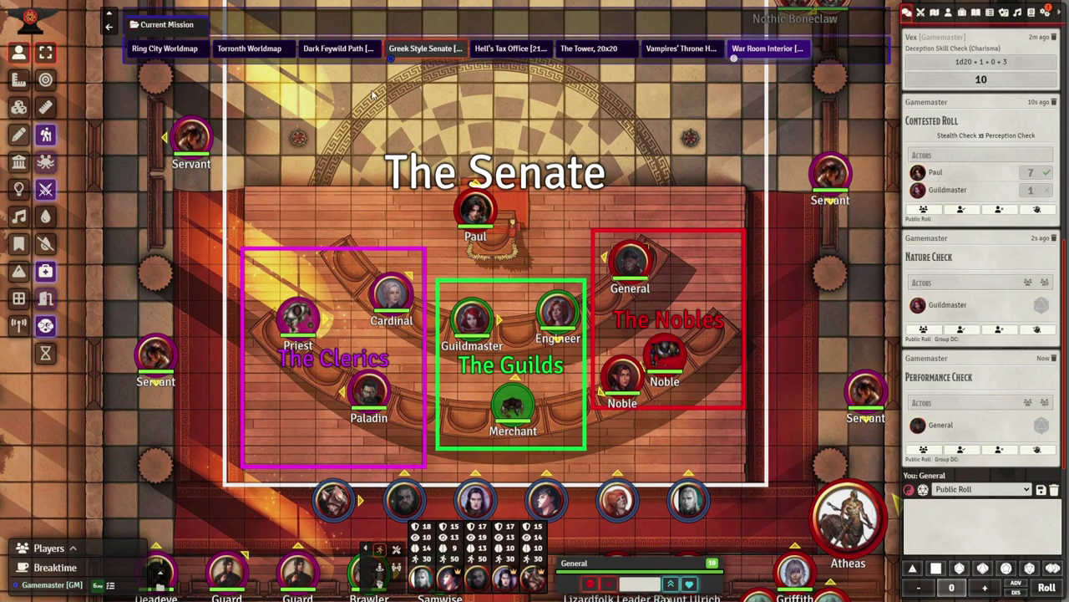
left_click(733, 58)
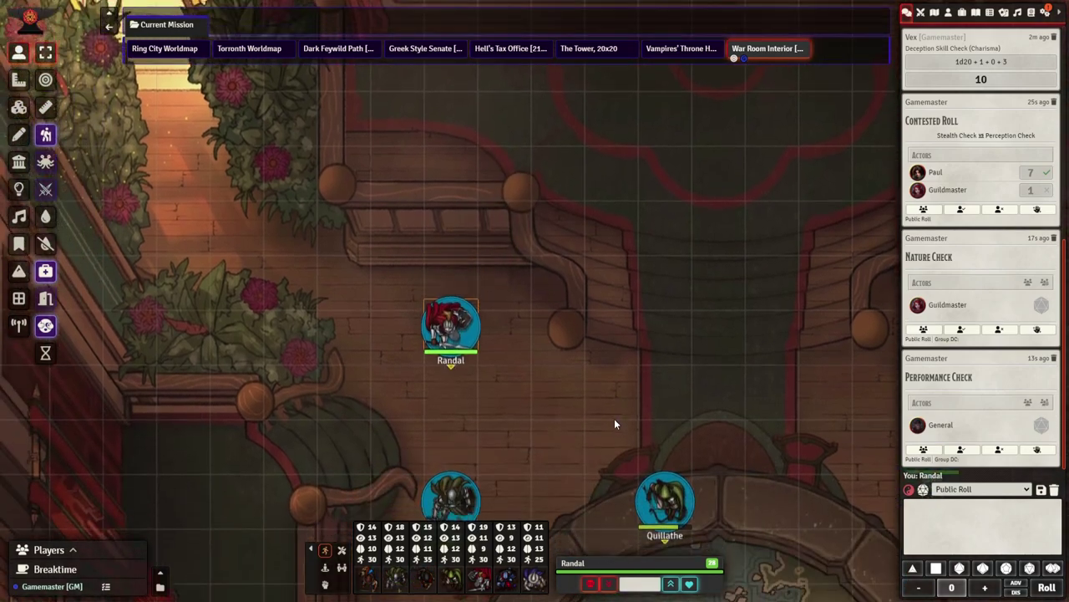
Walk Randal's token down through the war room, shifting it one square left on the way
key("Down")
key("Down")
key("Left")
key("Down")
key("Down")
key("Down")
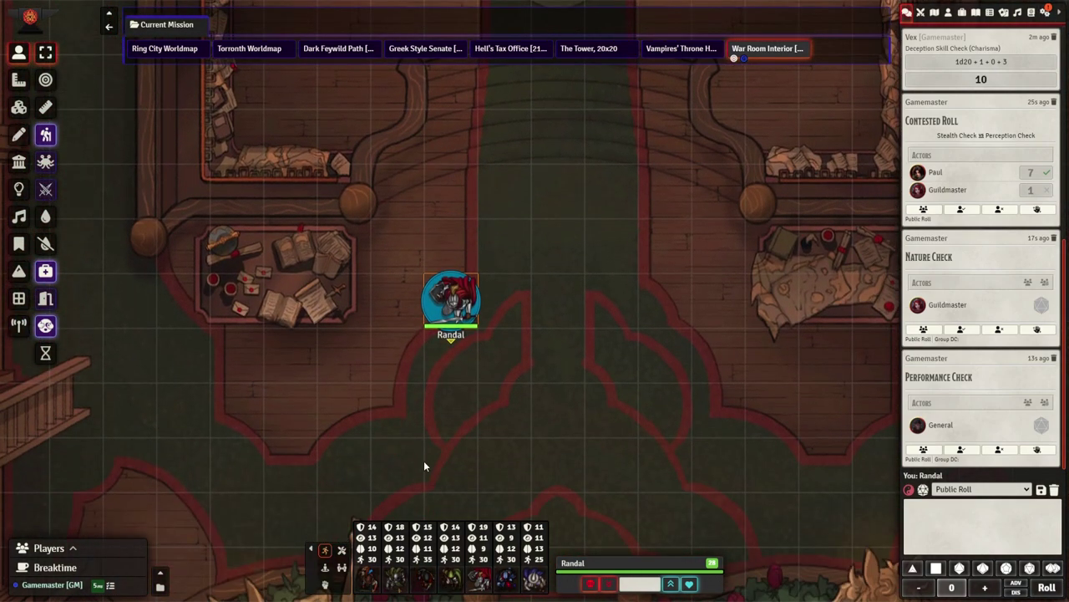
Request a public Perception check from Randal and roll it normally with the Wisdom modifier
left_click(342, 549)
left_click(610, 446)
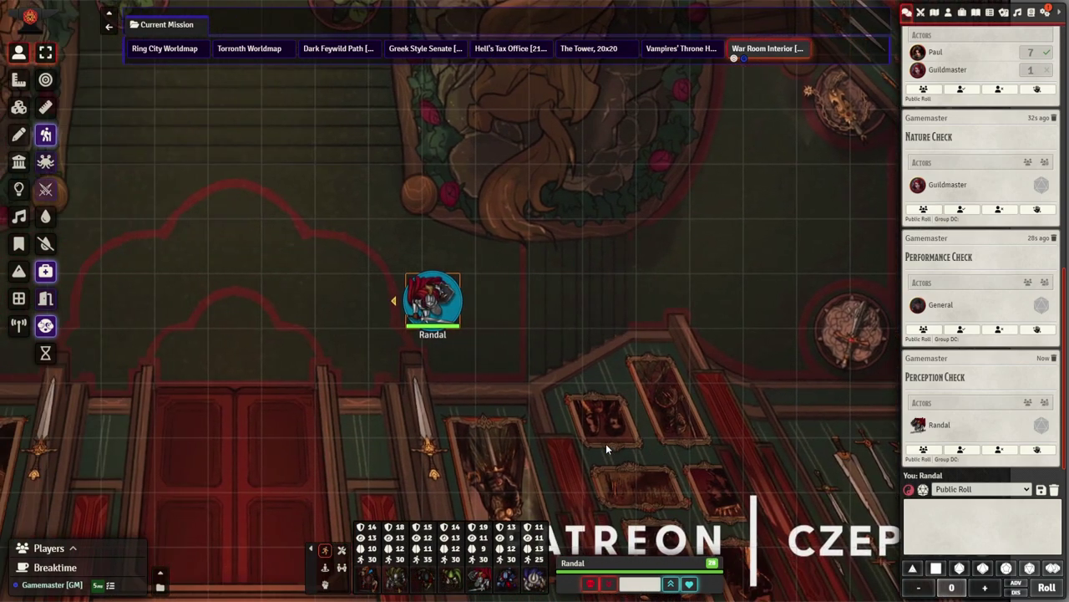
left_click(1042, 426)
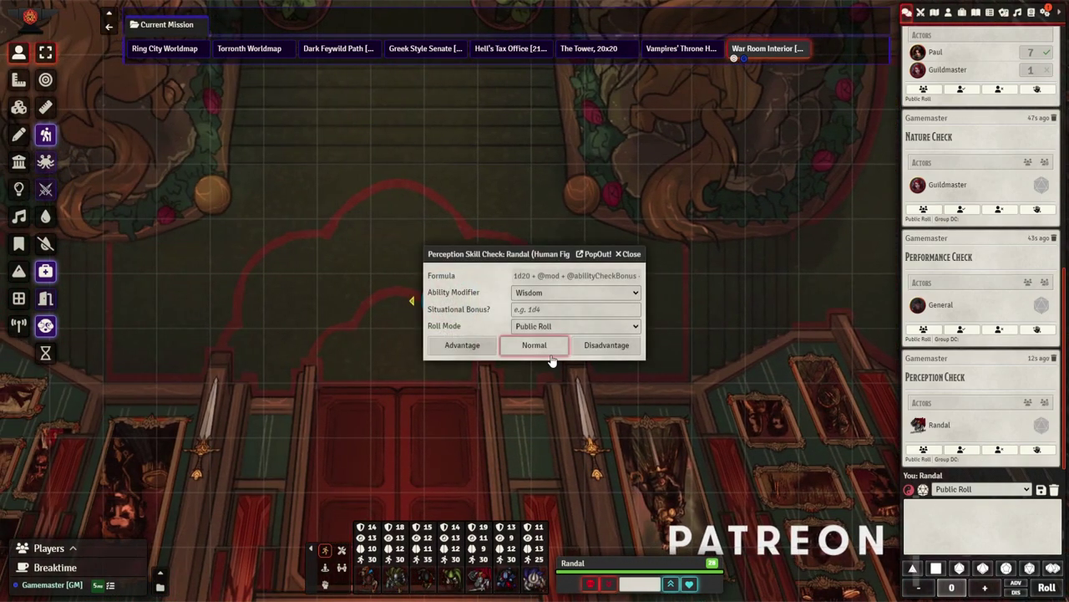
left_click(539, 347)
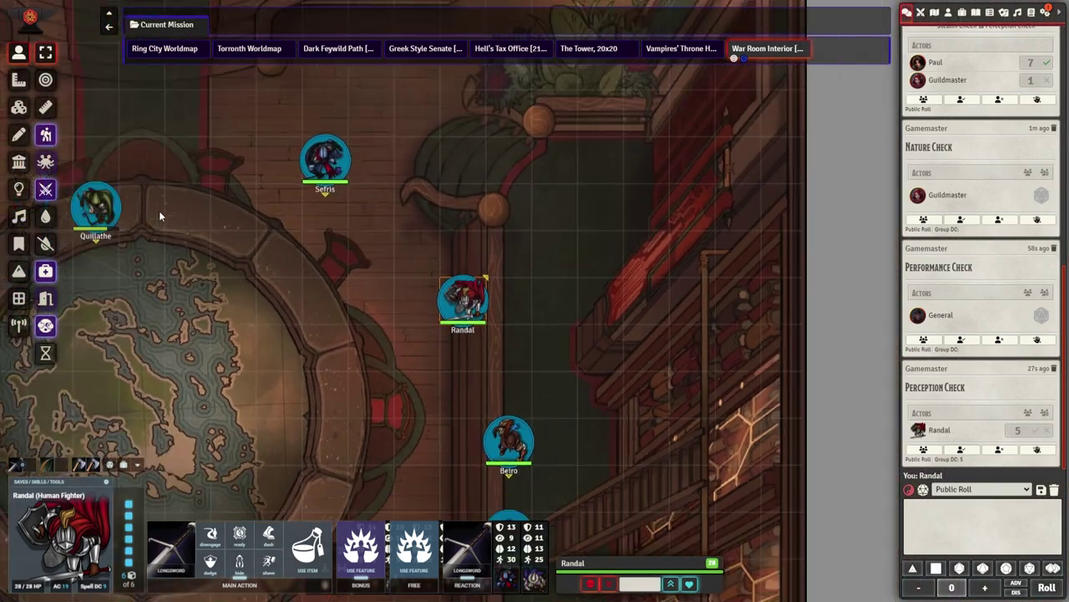
Move Randal's token one square left toward the round map table
key("Left")
scroll(160, 211, "up", 2)
scroll(205, 258, "down", 10)
left_click_drag(272, 335, 444, 274)
scroll(359, 308, "down", 2)
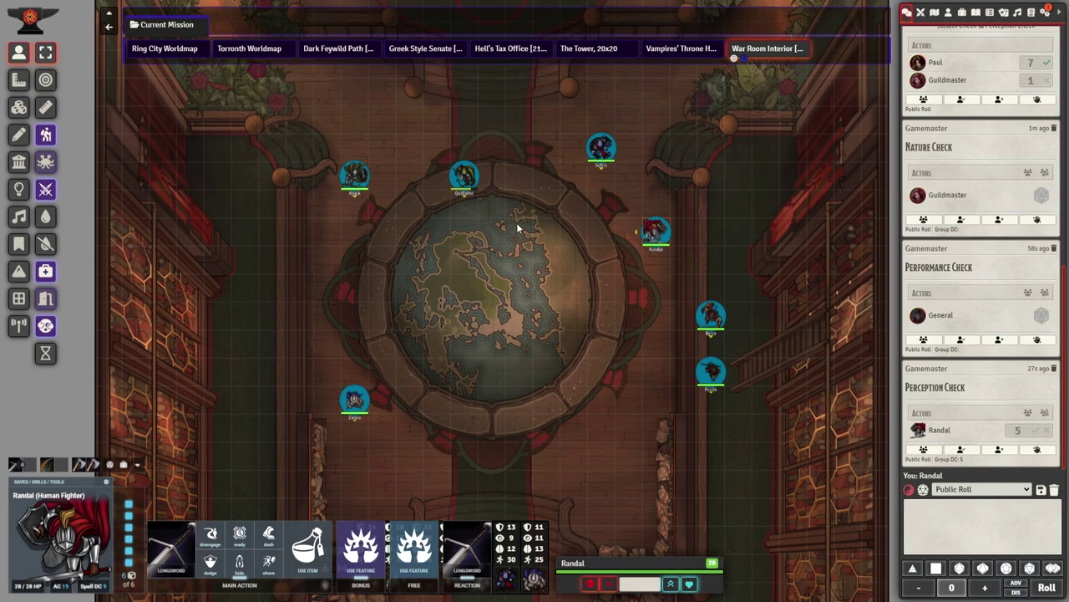
Select Quillathe, target Zanna across the map table, and attack with the Longbow
left_click(470, 182)
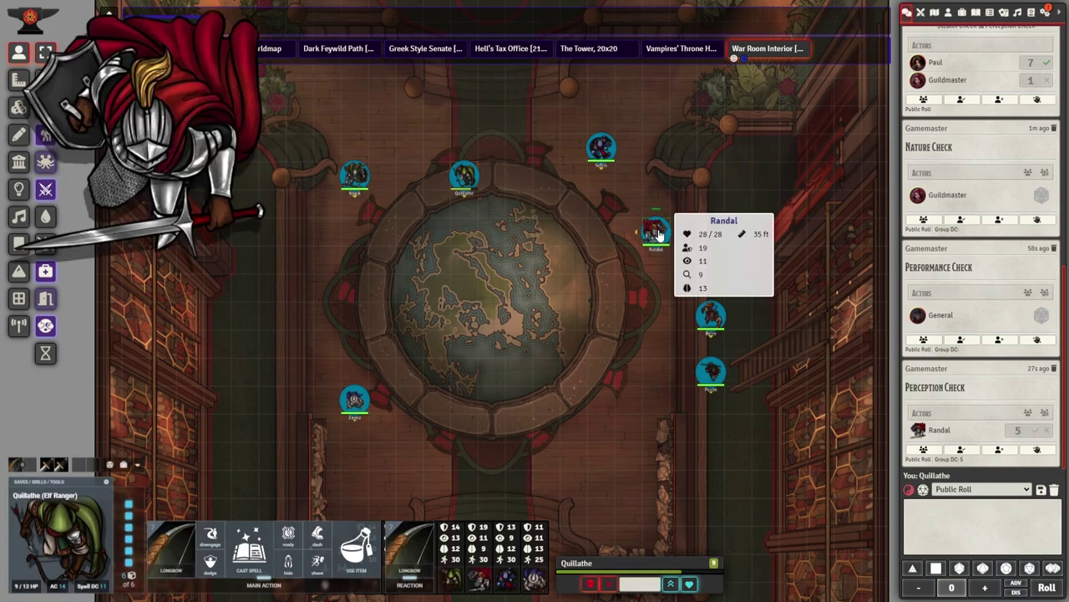
mouse_move(352, 407)
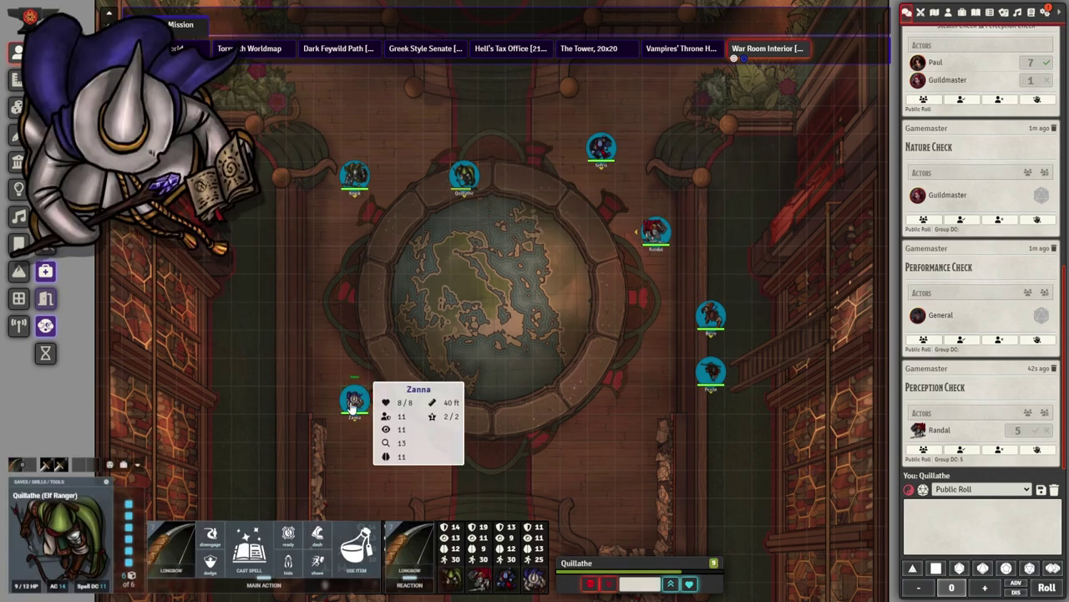
key("t")
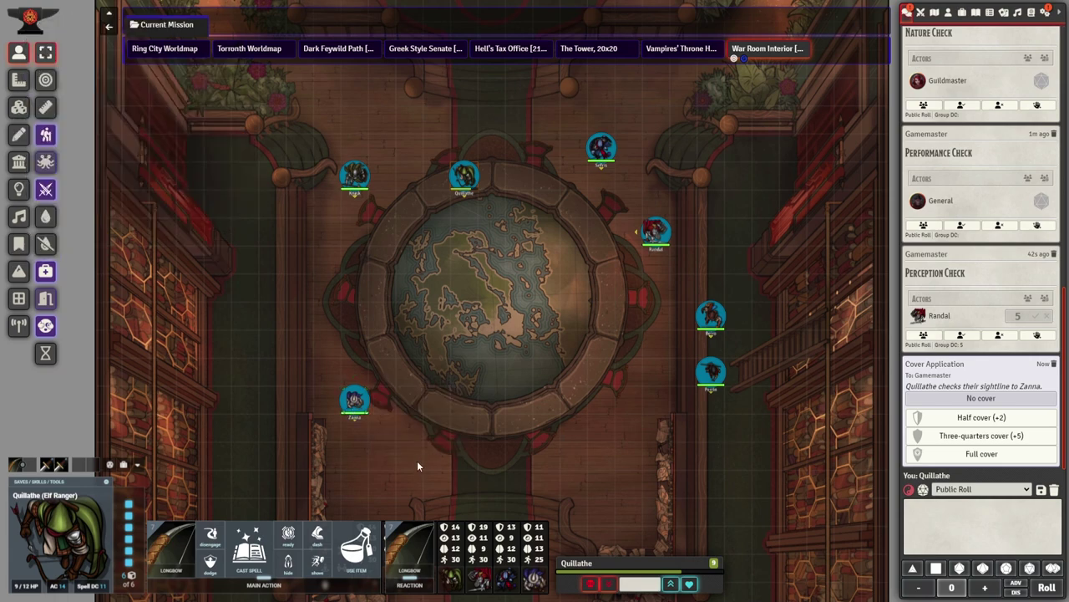
mouse_move(173, 547)
left_click(171, 547)
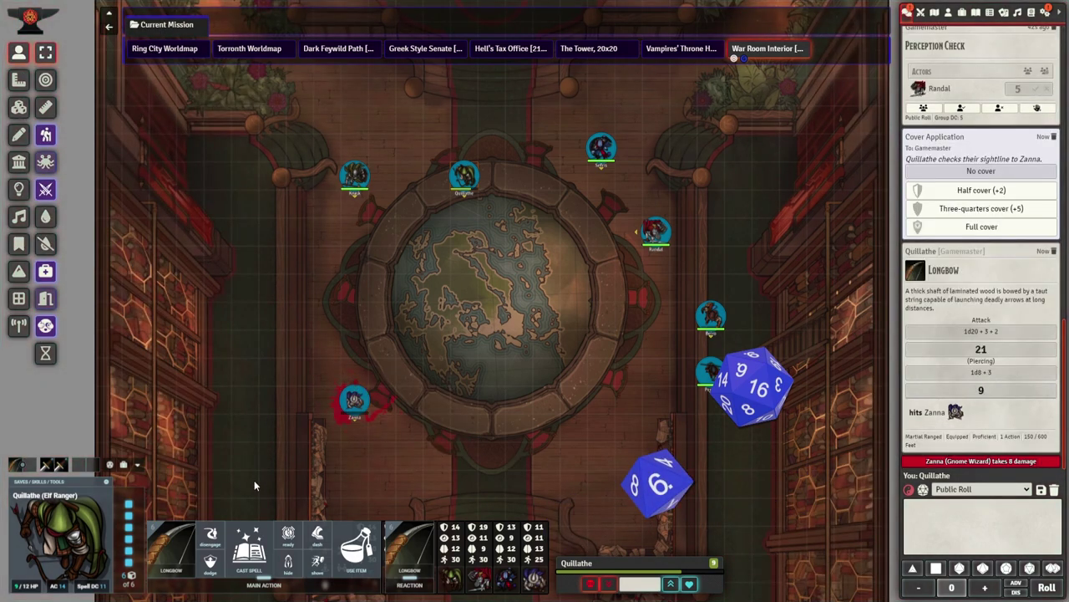
Move Krusk's token three squares right beside Quillathe, target Quillathe, and attack with the Longsword
left_click(356, 177)
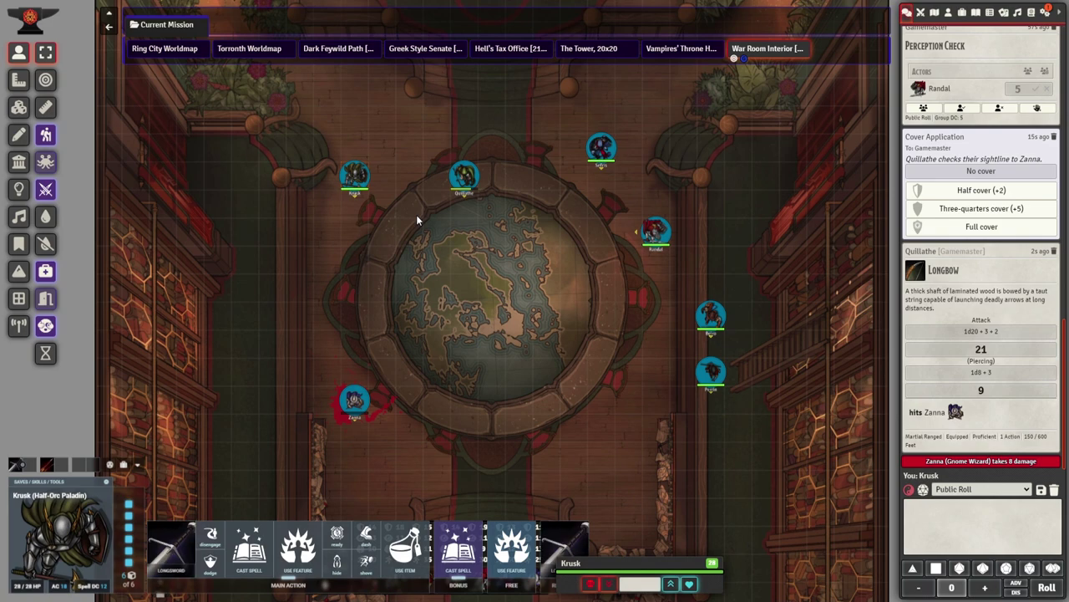
key("Right")
key("Right")
key("Right")
mouse_move(509, 302)
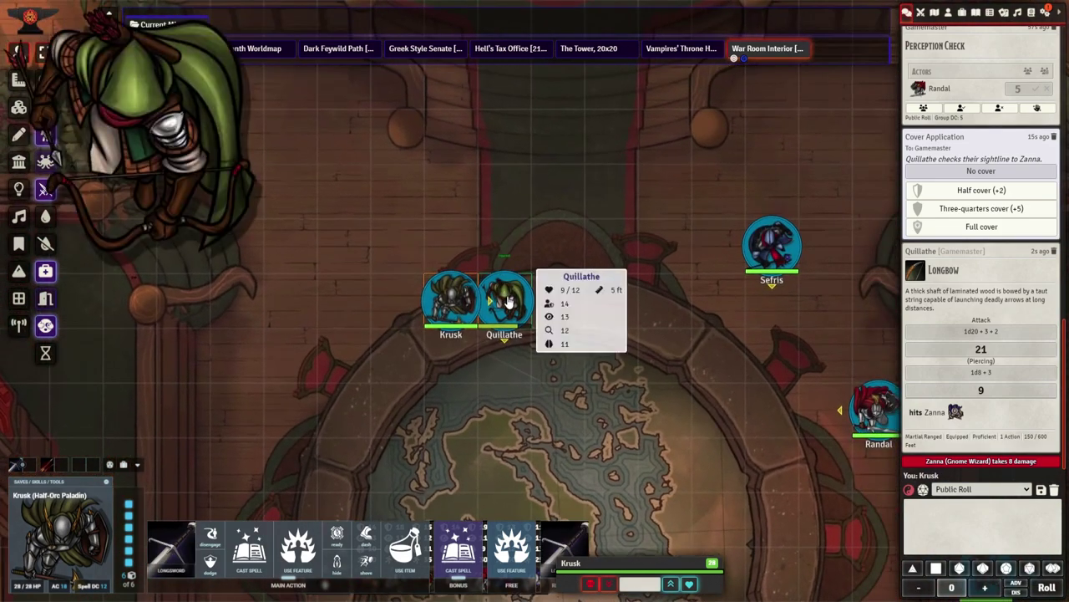
key("t")
left_click(171, 547)
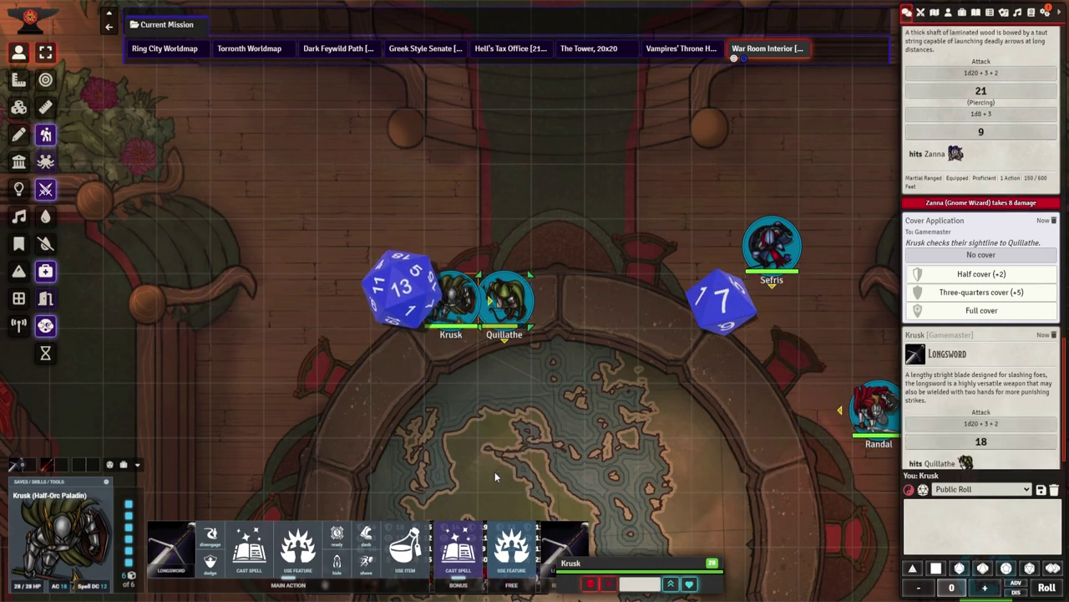
Select Zanna's token, restore her hit points, and move her 30 ft up the hall beside the round map table
left_click_drag(521, 479, 517, 249)
scroll(517, 249, "down", 5)
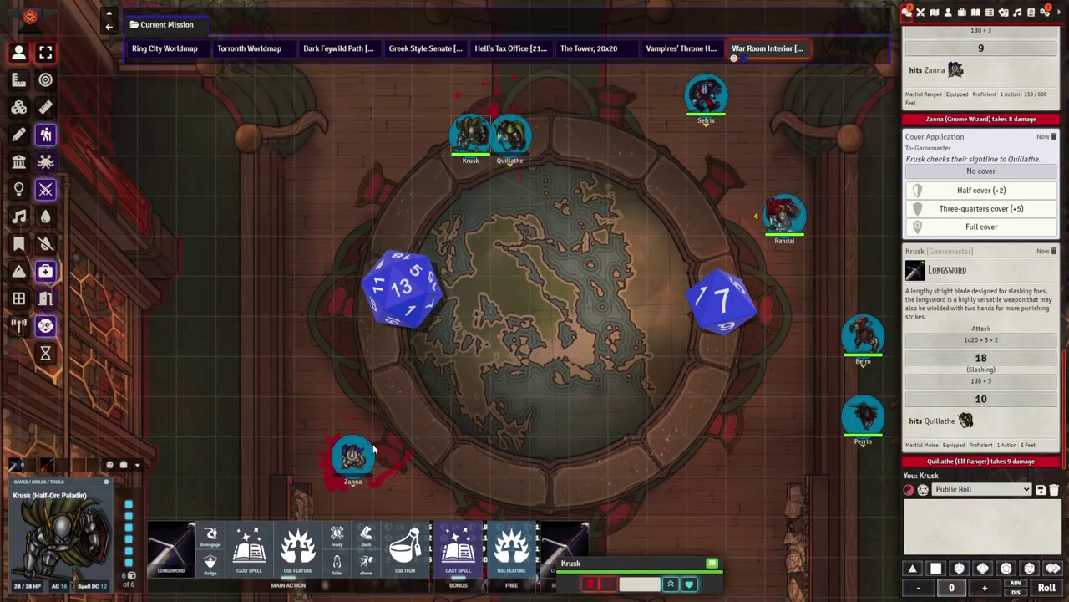
left_click(353, 456)
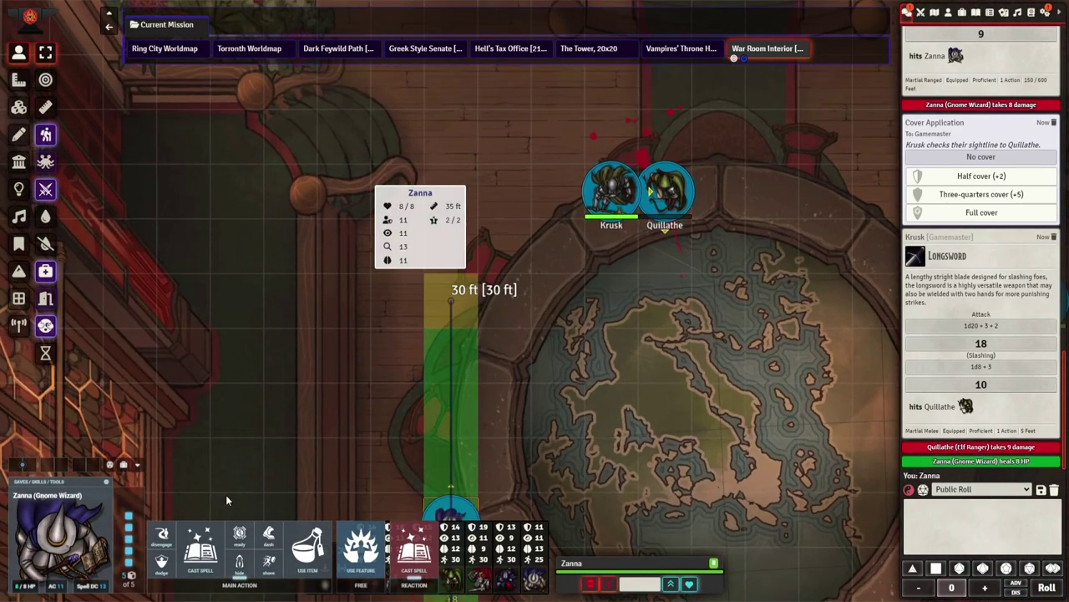
Target Krusk with Zanna and cast the Fire Bolt cantrip at him three times
mouse_move(209, 522)
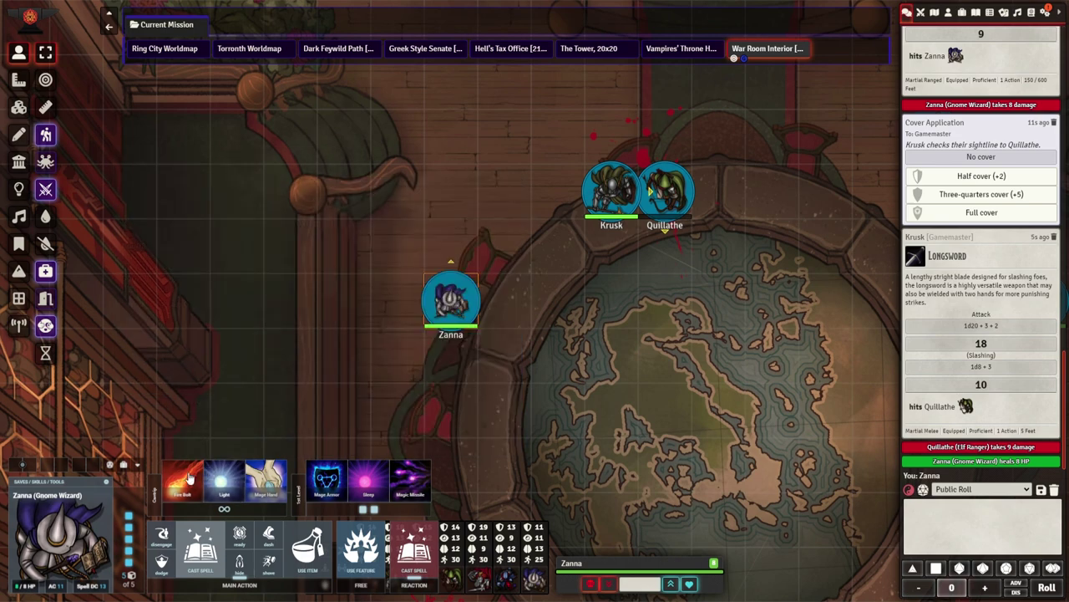
left_click(189, 478)
left_click(620, 159)
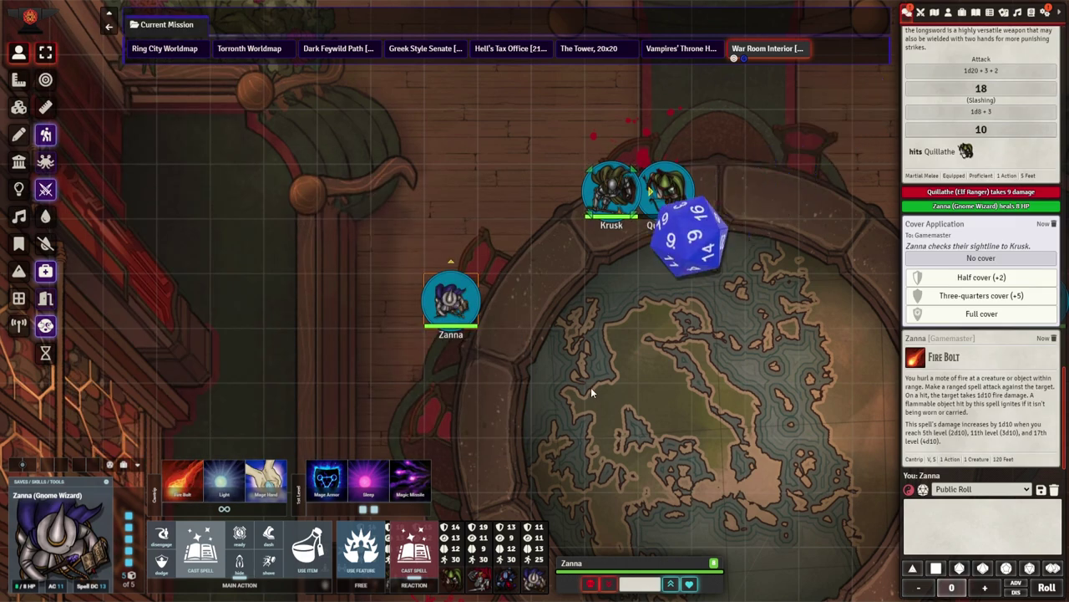
left_click(199, 487)
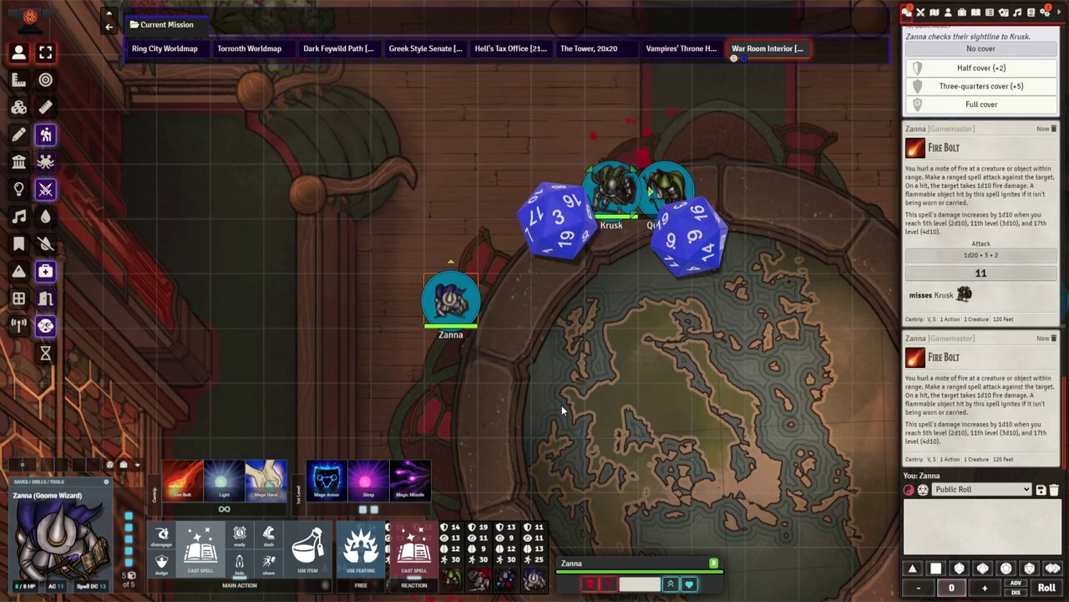
left_click(187, 487)
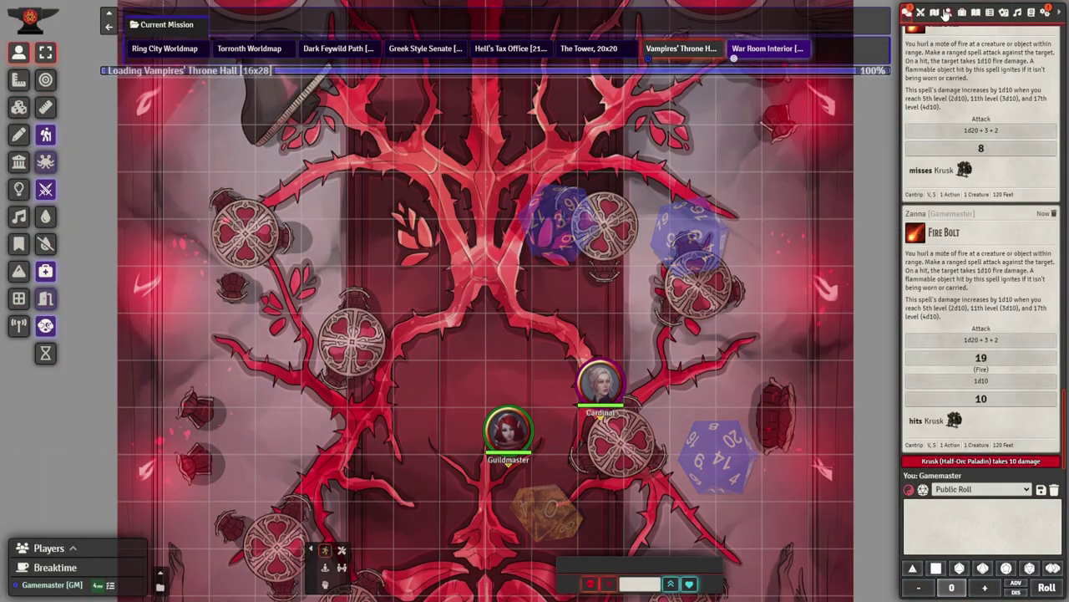
Place three Shadow tokens and one Goblin token from the NPCs folder in the Vampires' Throne Hall scene
left_click(948, 11)
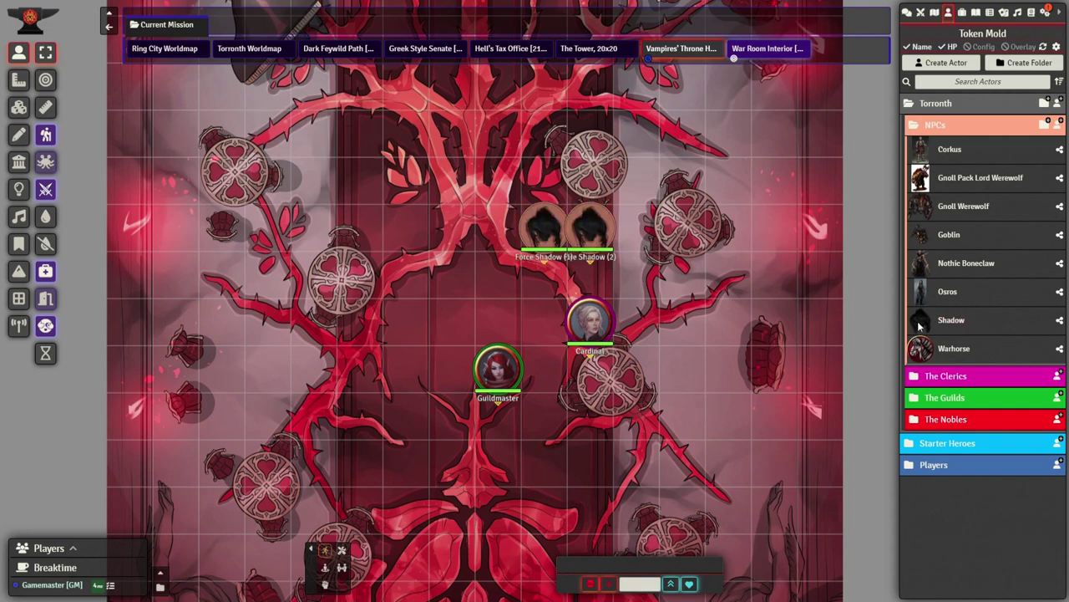
scroll(675, 358, "up", 6)
left_click_drag(556, 214, 518, 254)
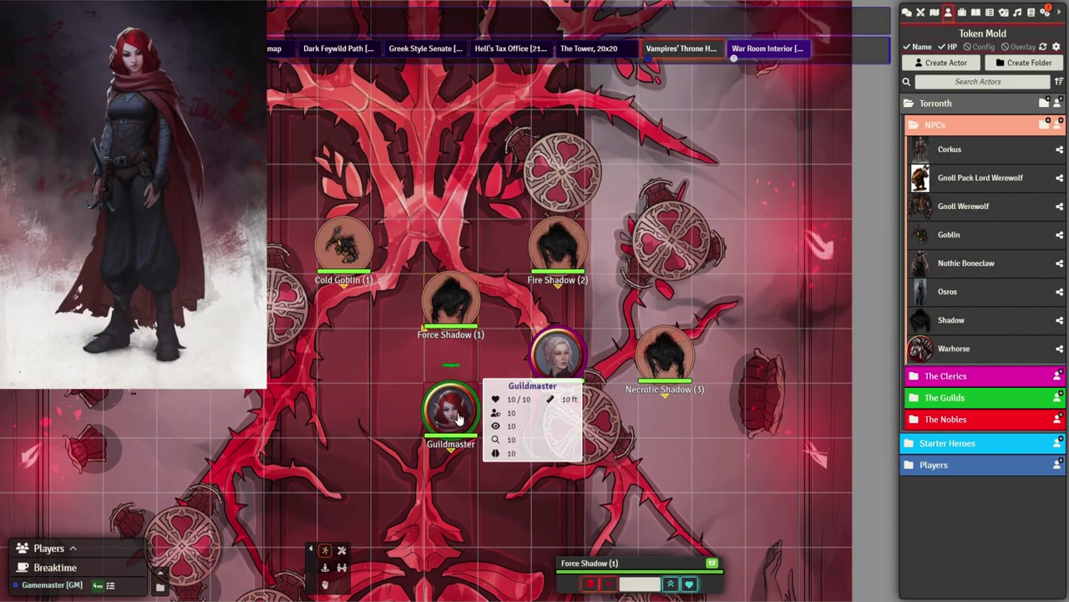
Move the Guildmaster token down the hall onto the large red crystal formation at its lower end
mouse_move(564, 361)
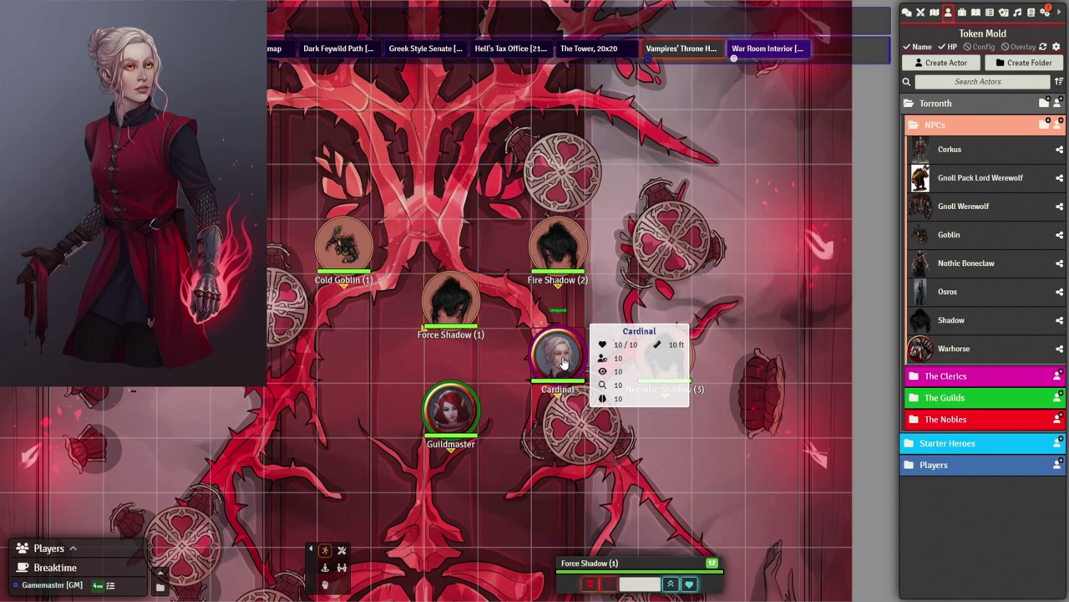
left_click(452, 416)
key("Left")
key("Left")
key("Down")
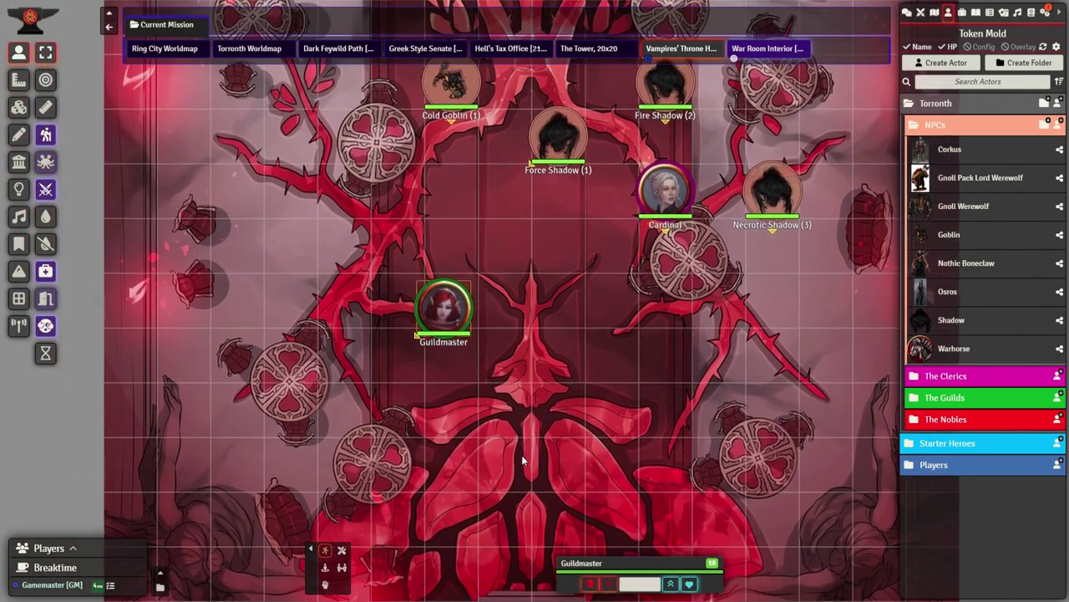
key("Down")
key("Down")
key("Right")
key("Right")
key("Right")
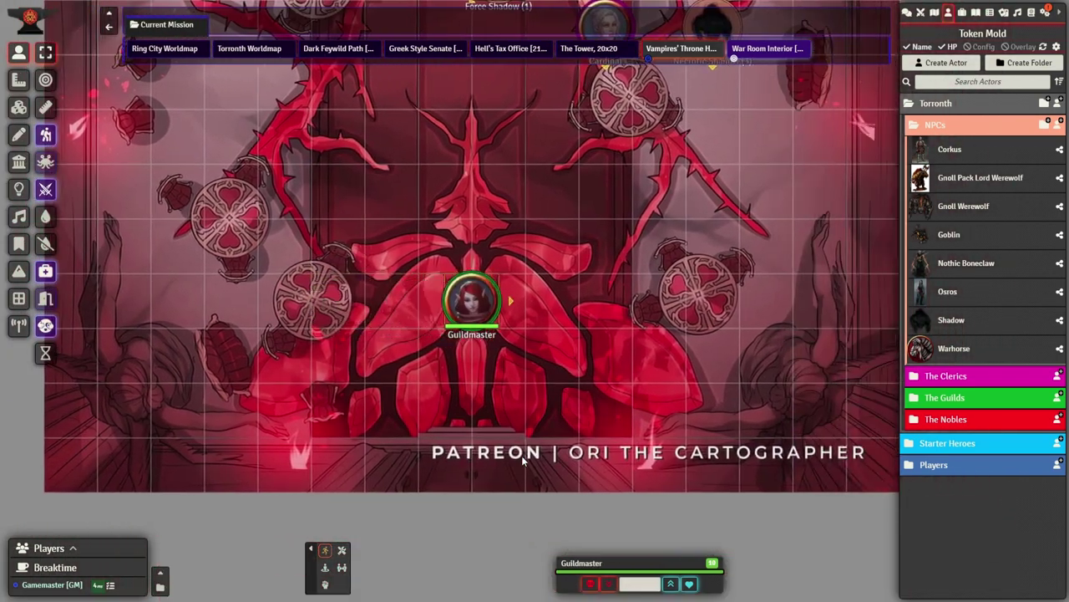
Move the Guildmaster token back up past Cold Goblin (1) and right, between the goblin's and Fire Shadow (2)'s columns
key("Up")
key("Up")
key("Up")
key("Up")
key("Up")
key("Left")
key("Left")
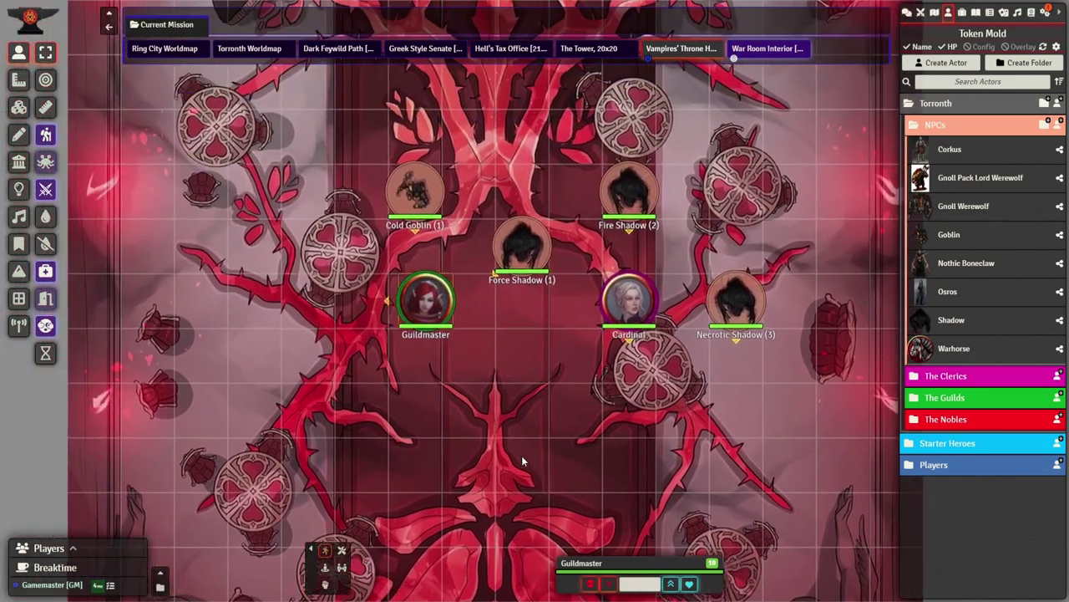
key("Up")
key("Up")
key("Up")
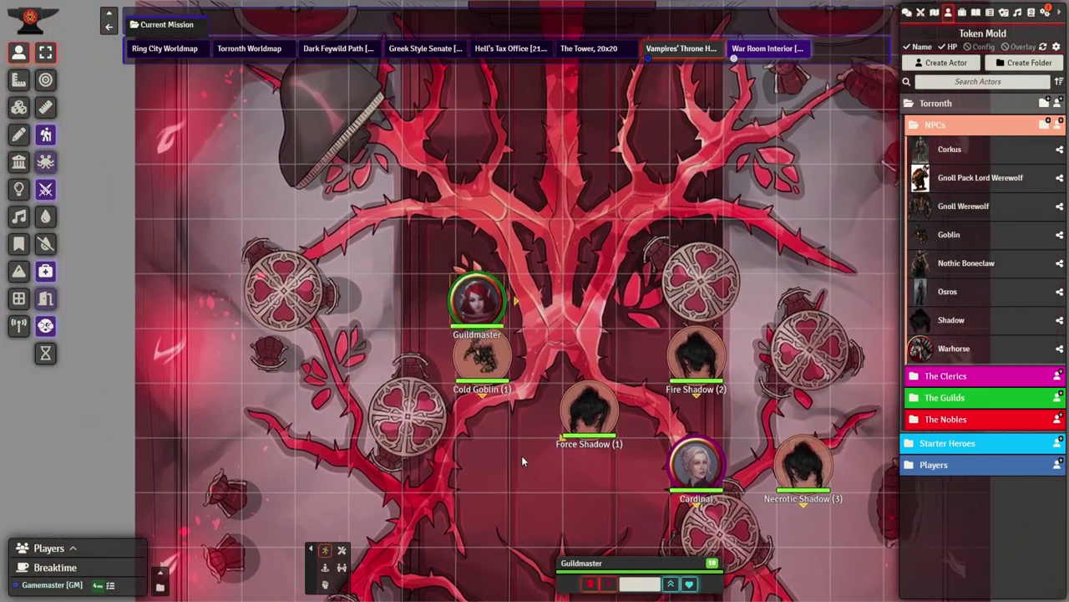
key("Right")
key("Right")
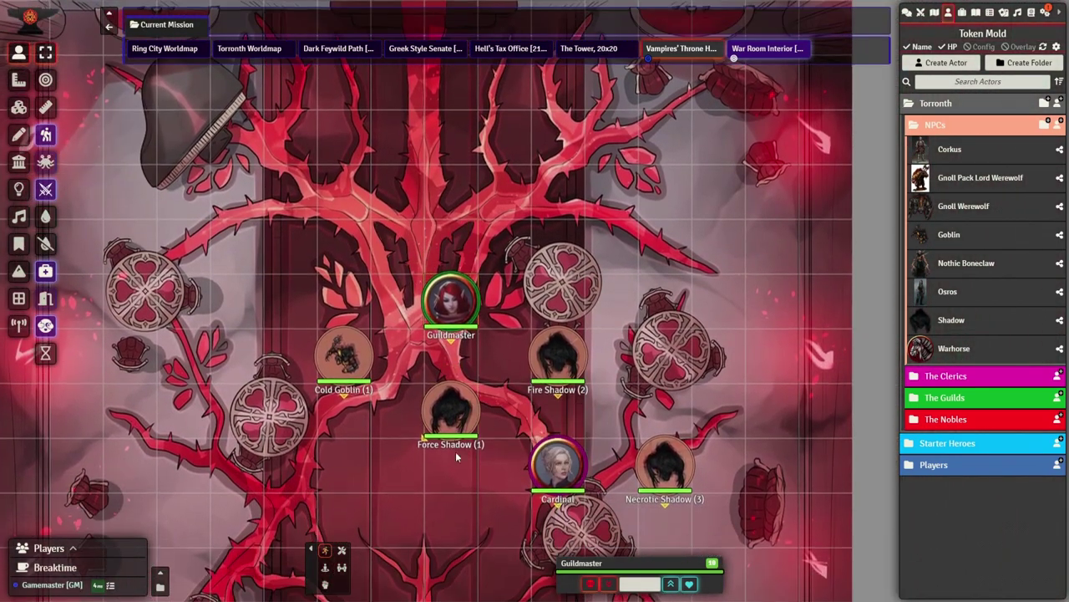
Select Force Shadow (1) and move it one square up, directly below the Guildmaster
left_click(452, 423)
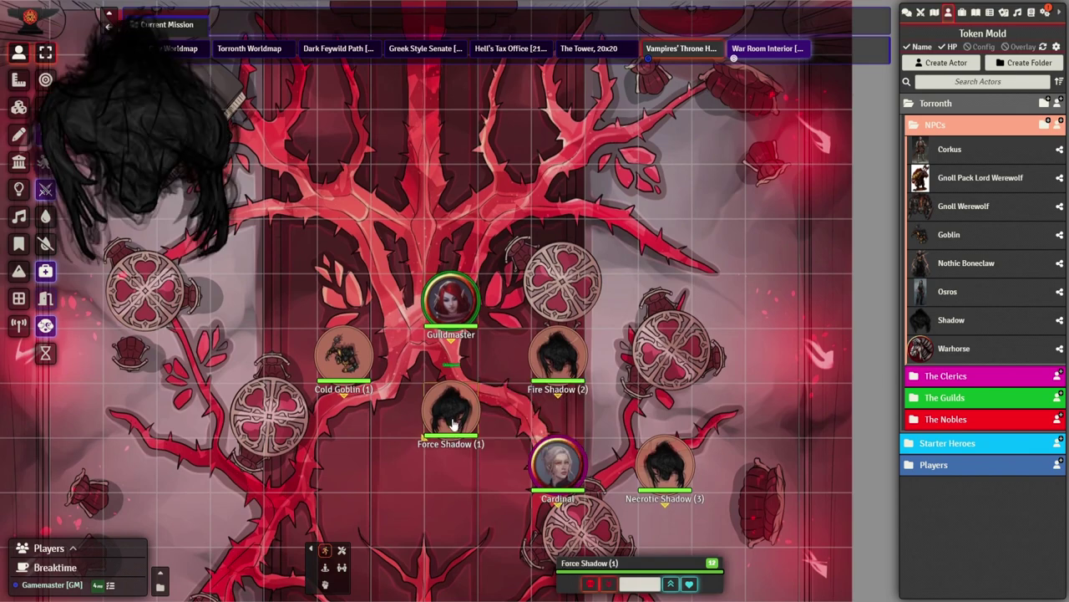
mouse_move(451, 326)
key("Up")
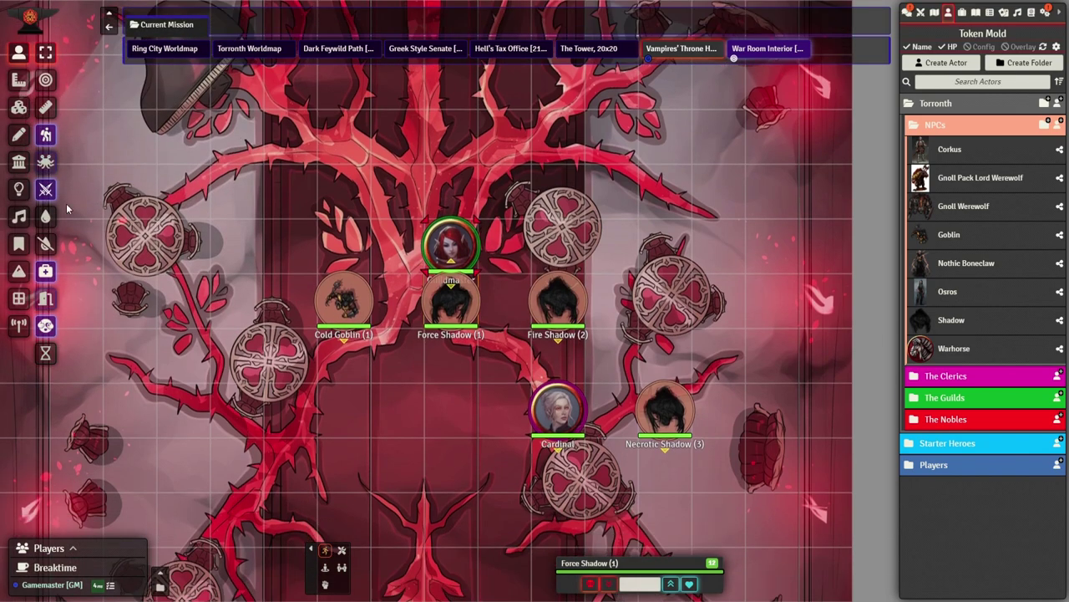
Show the combat HUD for Force Shadow (1) and attack the Guildmaster with Strength Drain, viewing the chat log
left_click(45, 191)
left_click(172, 547)
left_click(907, 13)
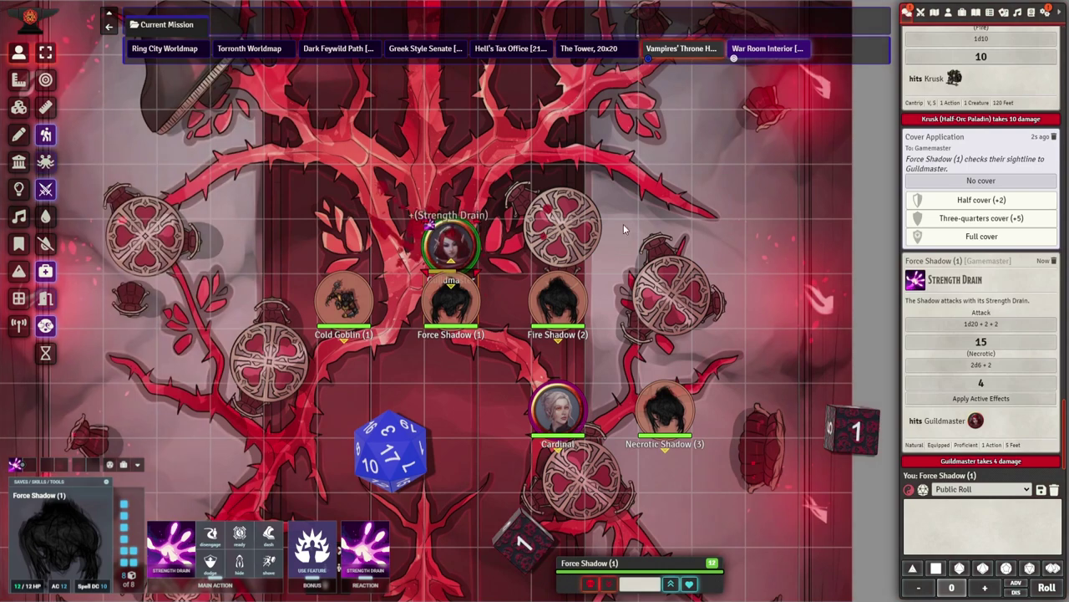
Attack the Guildmaster with Force Shadow (1)'s Strength Drain three more times
mouse_move(451, 230)
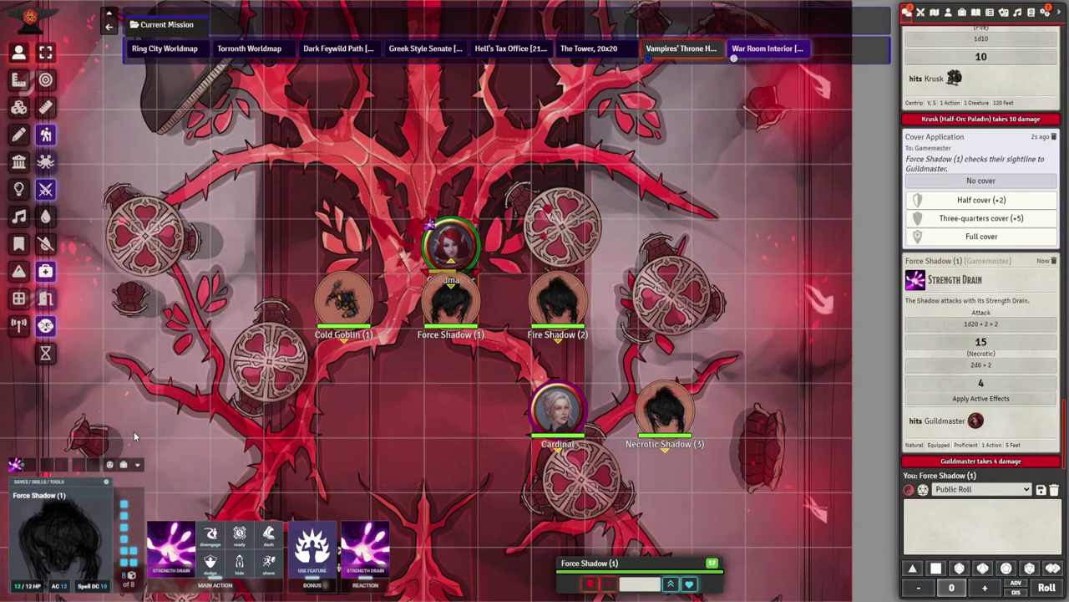
left_click(165, 560)
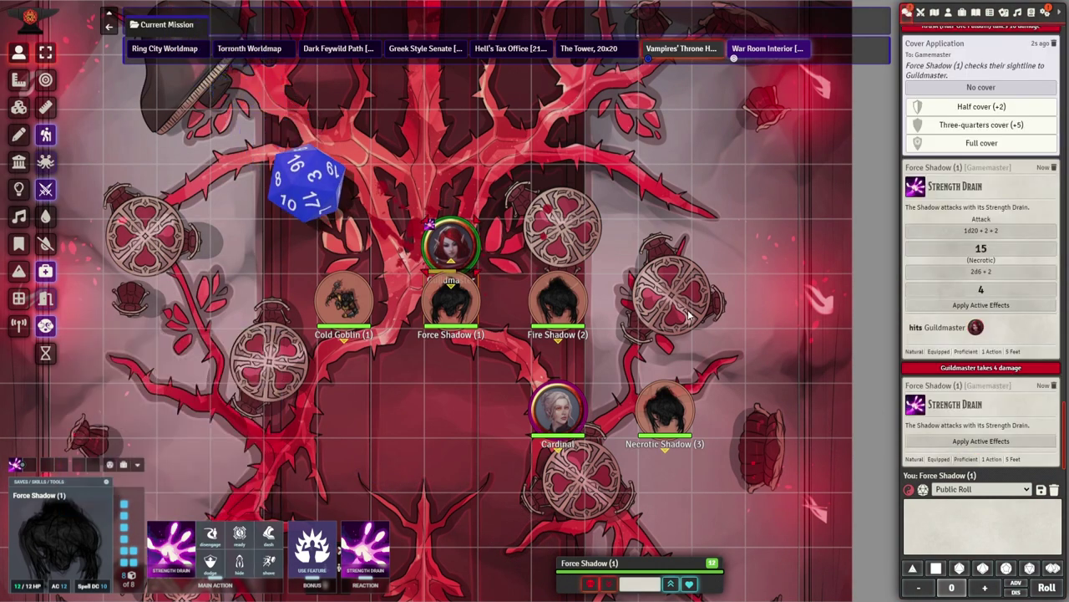
scroll(504, 286, "up", 5)
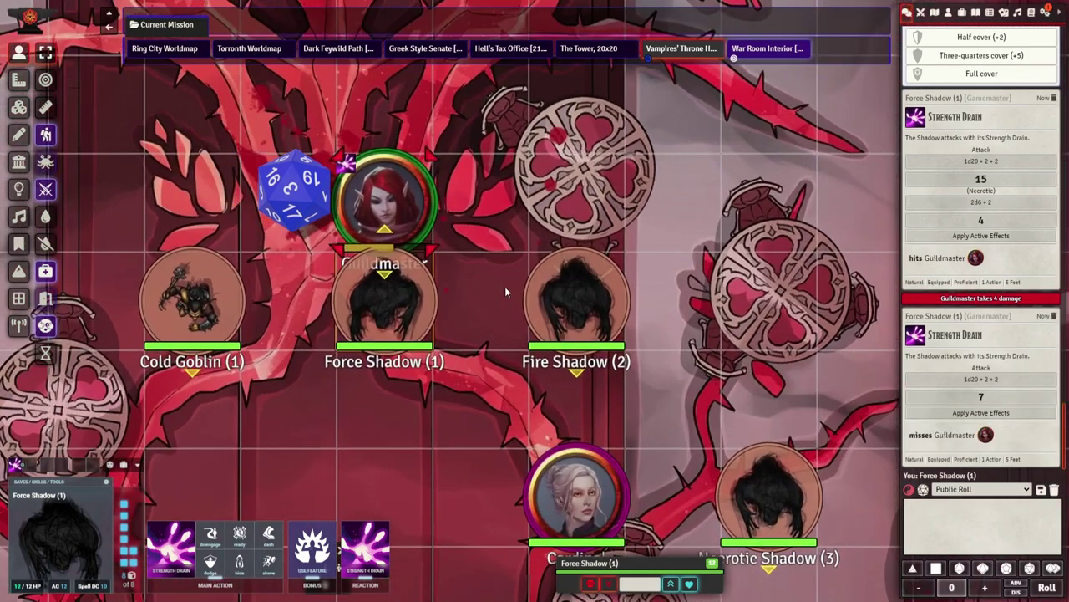
left_click(171, 547)
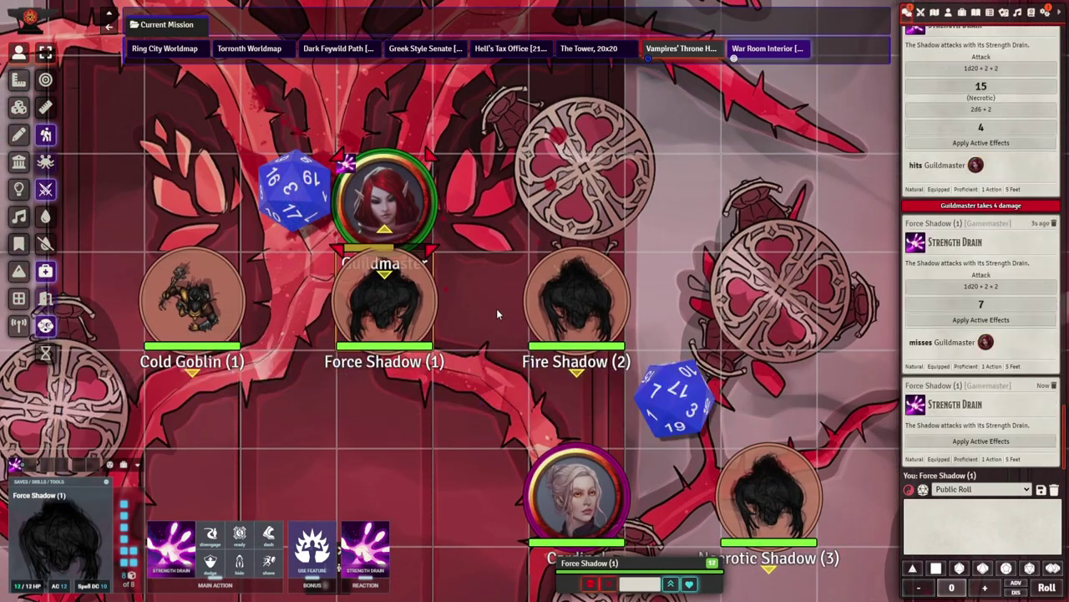
left_click_drag(497, 272, 531, 312)
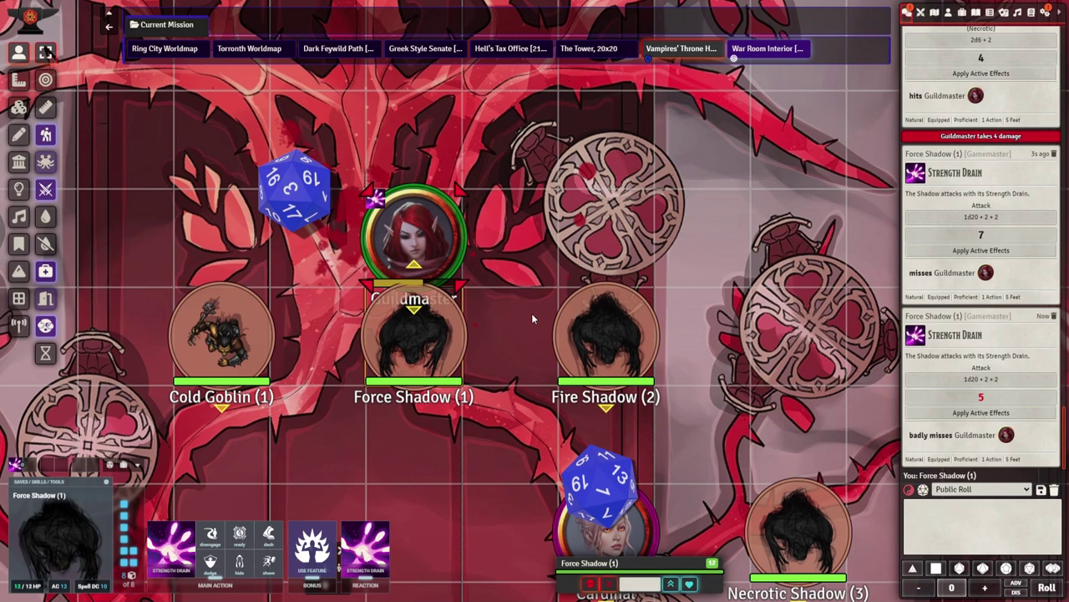
left_click(172, 547)
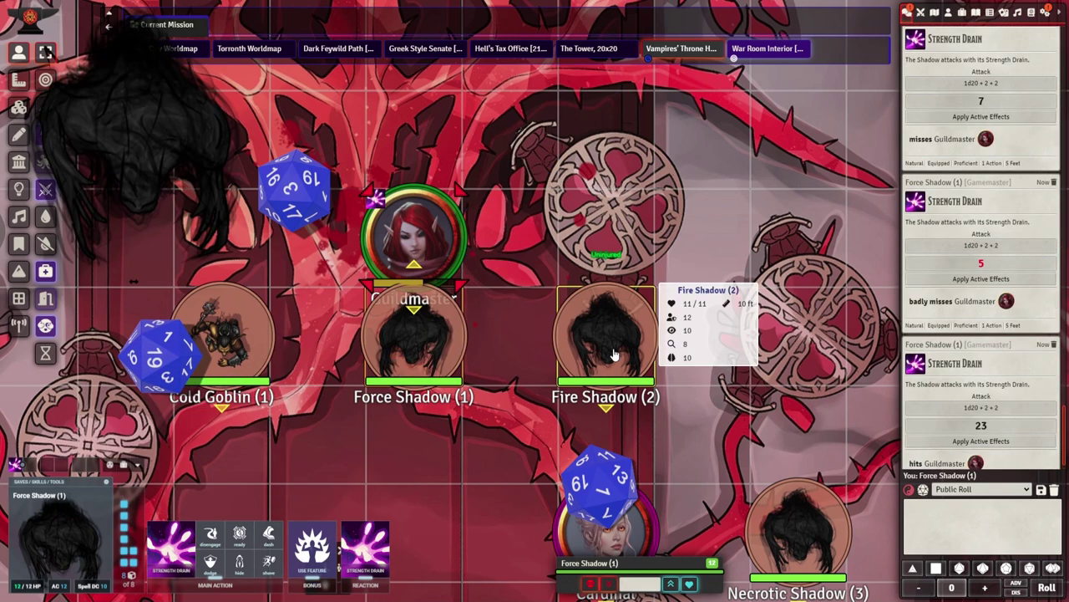
Select Fire Shadow (2) and move it one square right and six squares up to the hall's upper wall
scroll(614, 354, "down", 5)
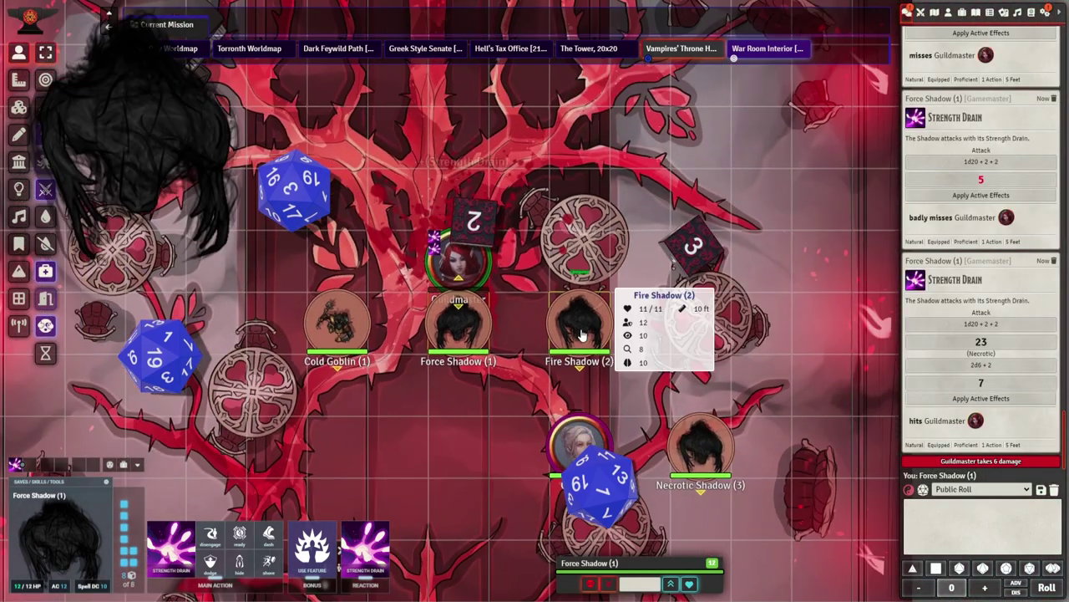
left_click(582, 334)
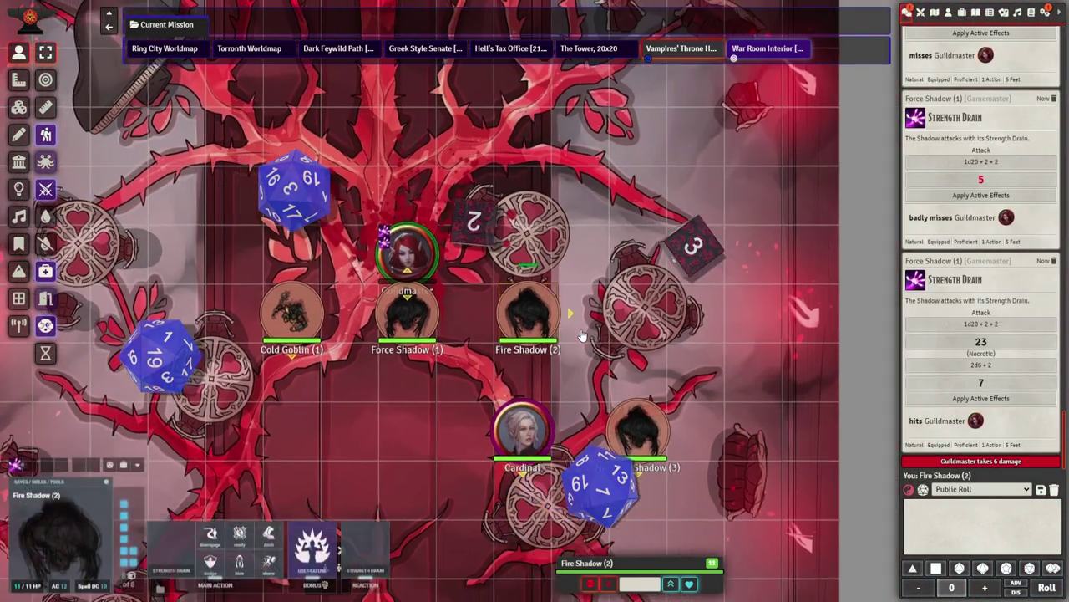
key("Right")
key("Up")
key("Up")
key("Up")
key("Up")
key("Up")
key("Up")
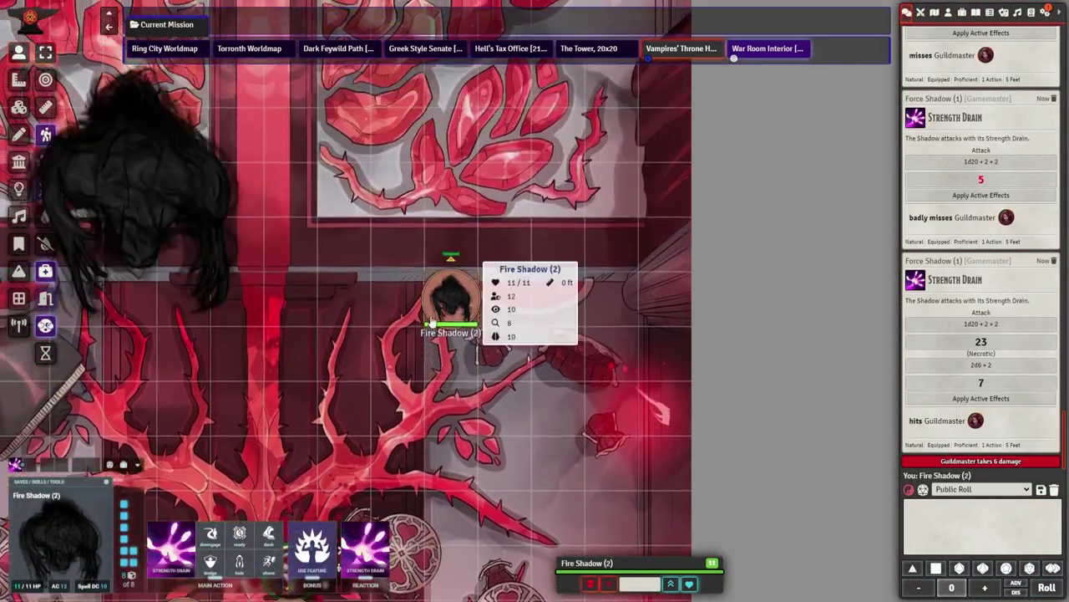
Move Fire Shadow (2) left along the upper wall and back down beside the Guildmaster
key("Left")
key("Left")
key("Left")
key("Left")
key("Up")
key("Up")
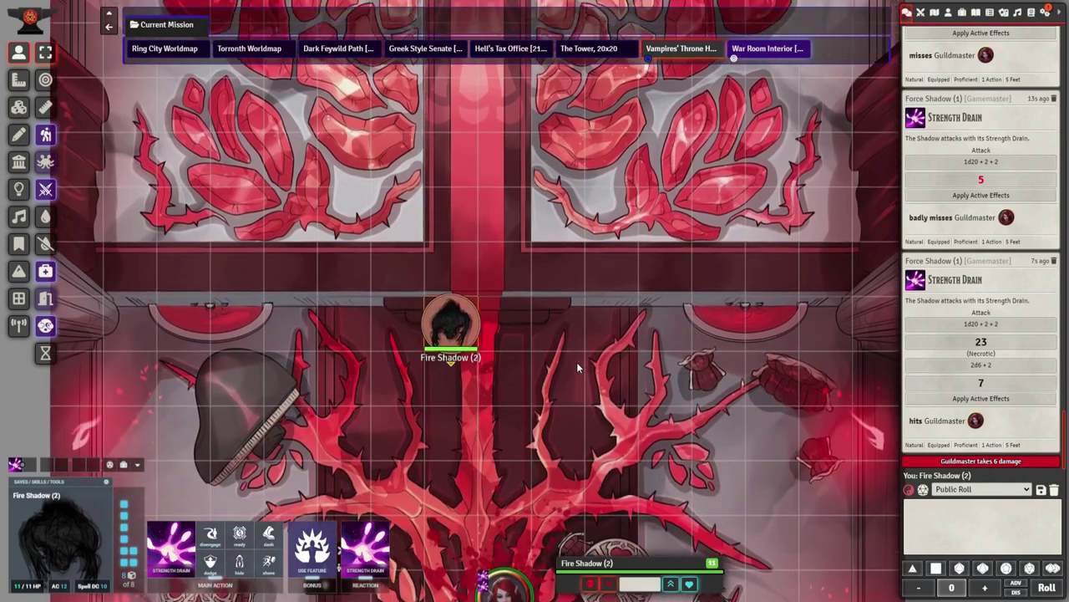
key("s")
key("s")
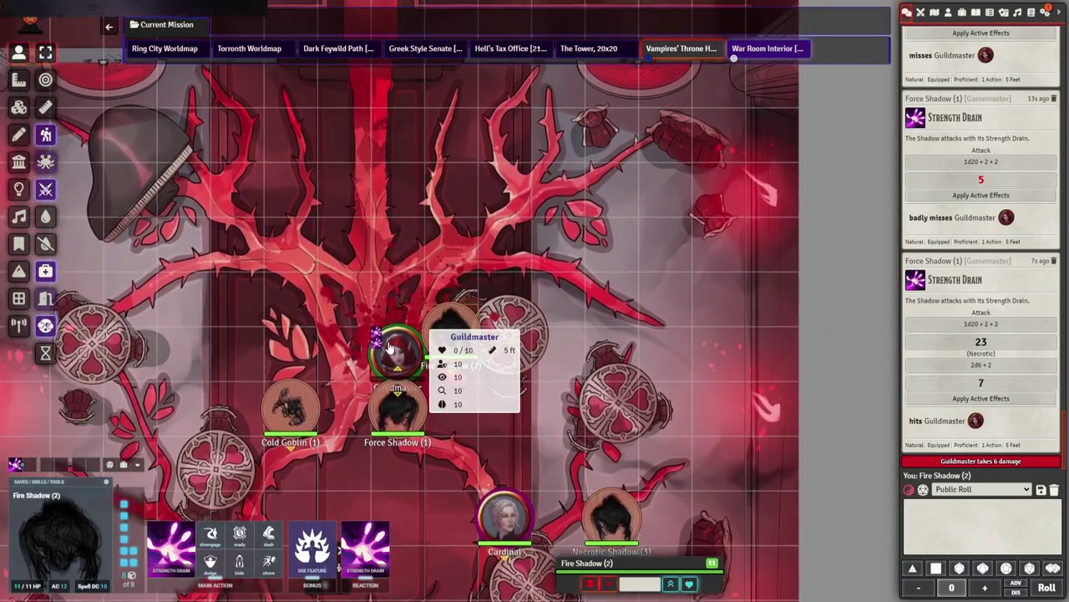
Delete both Strength Drain temporary effects from the Guildmaster's character sheet and close the sheet
double_click(397, 301)
left_click(601, 233)
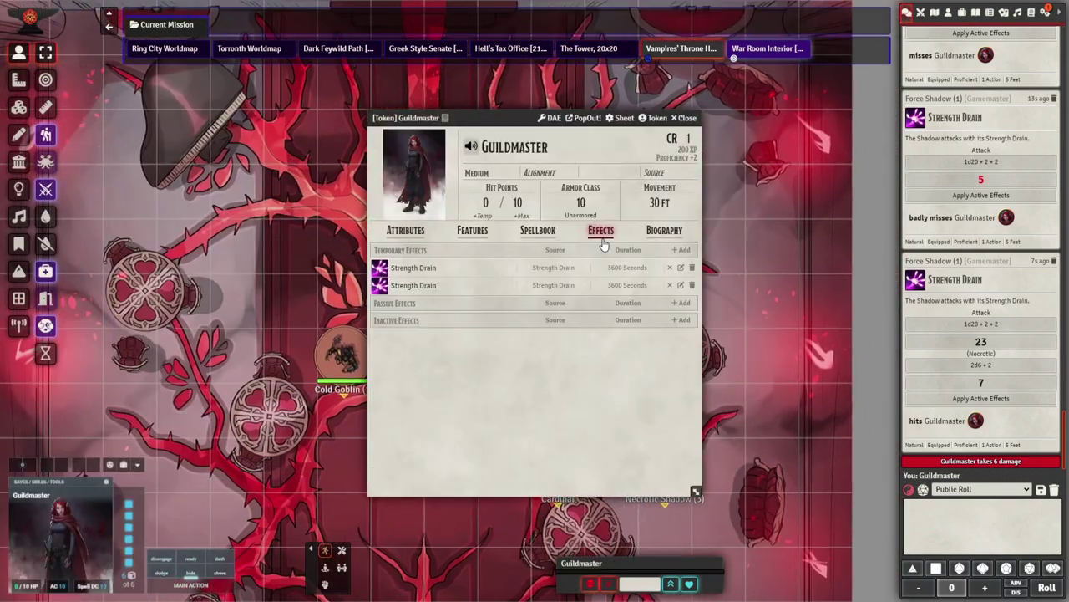
left_click(691, 268)
left_click(691, 268)
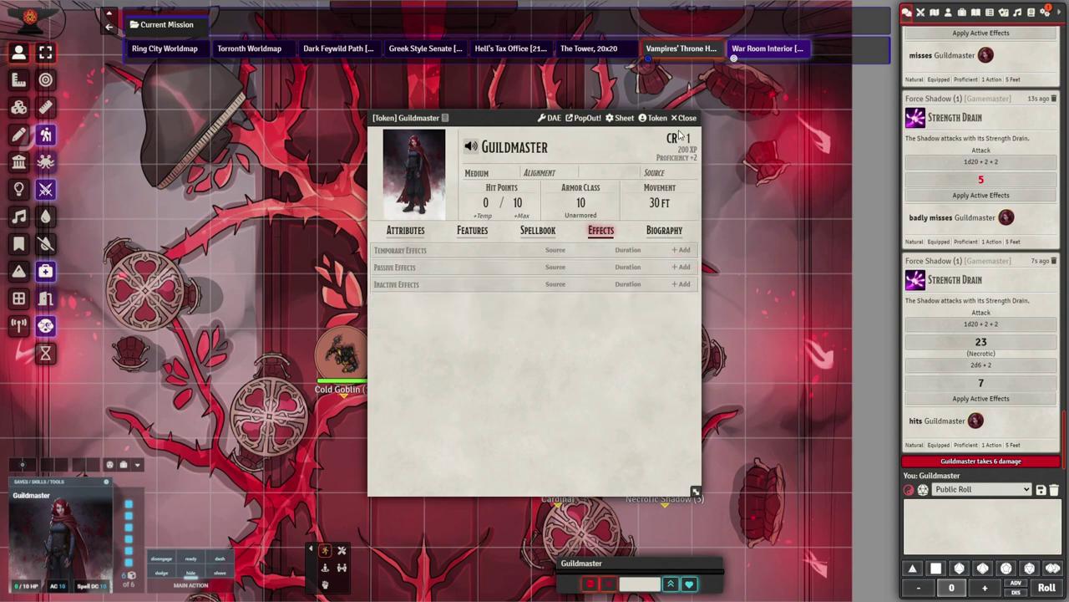
left_click(683, 118)
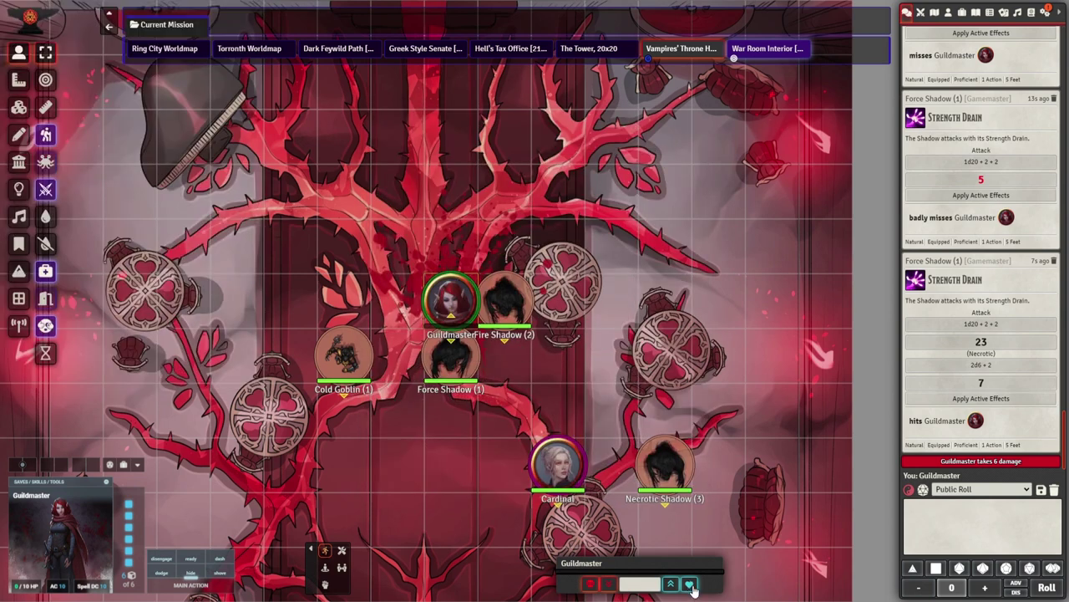
Fully heal the Guildmaster and move the token three squares left, past Cold Goblin (1)
left_click(691, 586)
key("a")
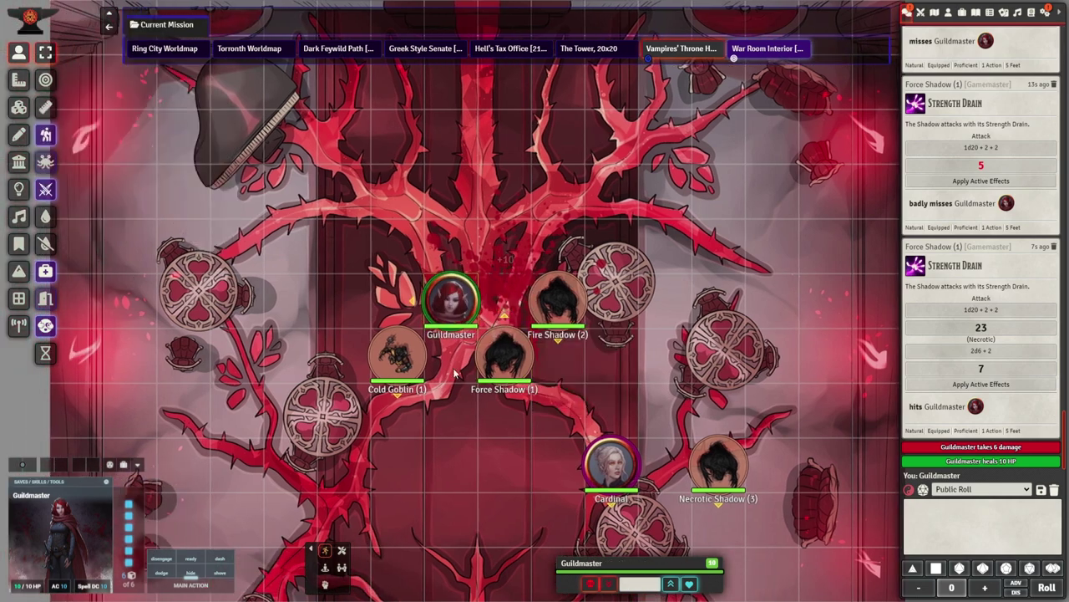
key("a")
key("a")
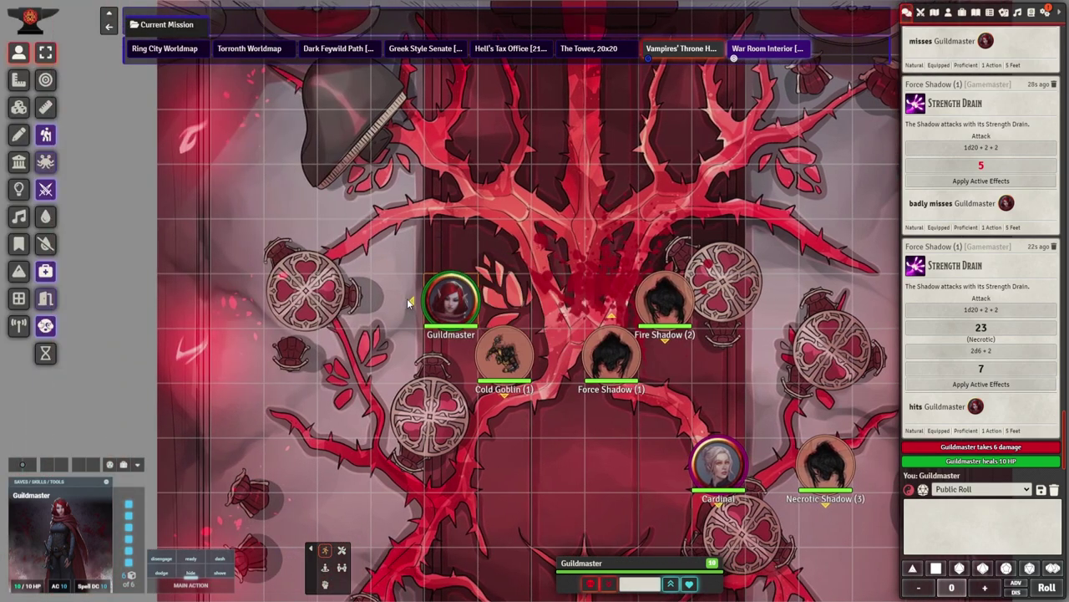
Select the Cardinal token and move it one square right and five squares down the hall
mouse_move(452, 303)
left_click(717, 465)
key("Right")
key("Down")
key("Down")
key("Down")
key("Down")
key("Down")
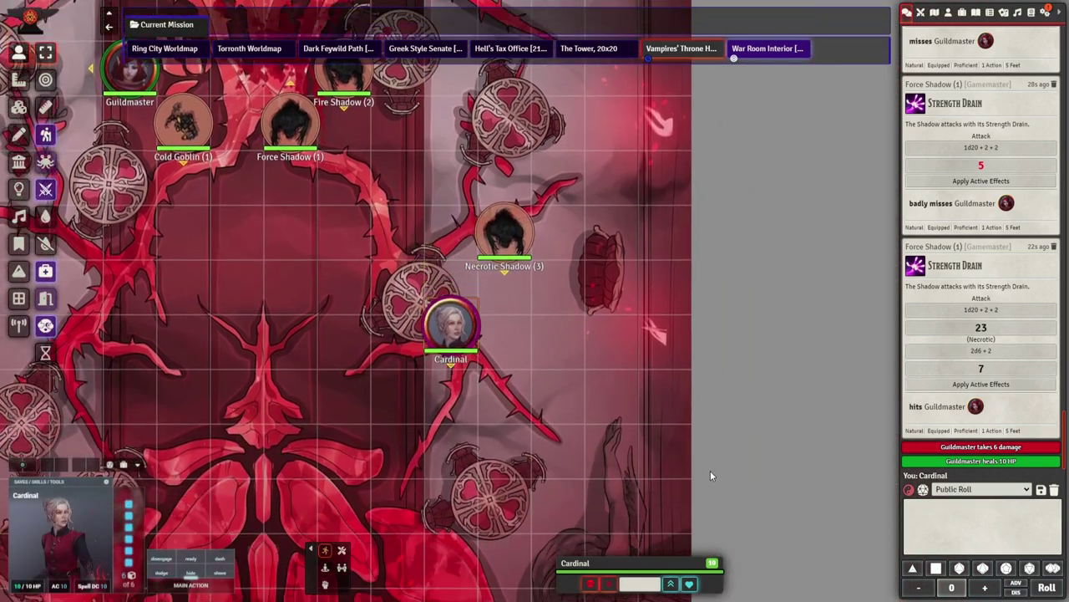
Move the Cardinal token left across the red crystal formation toward the round table on its far side
key("Left")
key("Left")
key("Left")
key("Left")
key("Left")
key("Left")
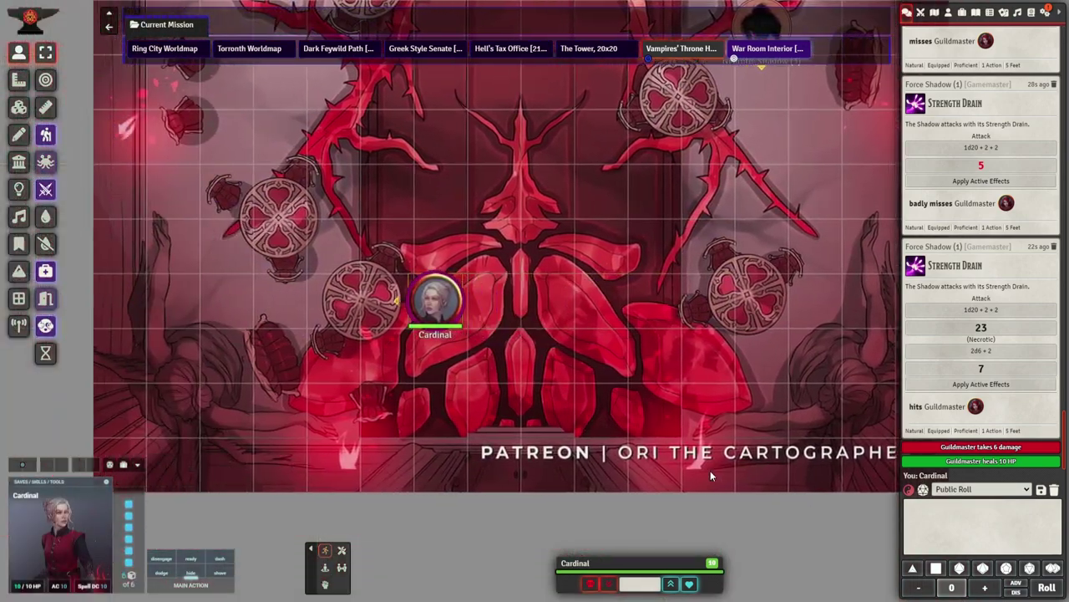
Move the Cardinal token back up the hall, past Cold Goblin (1), to the row above the Guildmaster
key("Up")
key("Up")
key("Up")
key("Up")
key("Right")
key("Up")
key("Up")
key("Up")
key("Up")
key("Up")
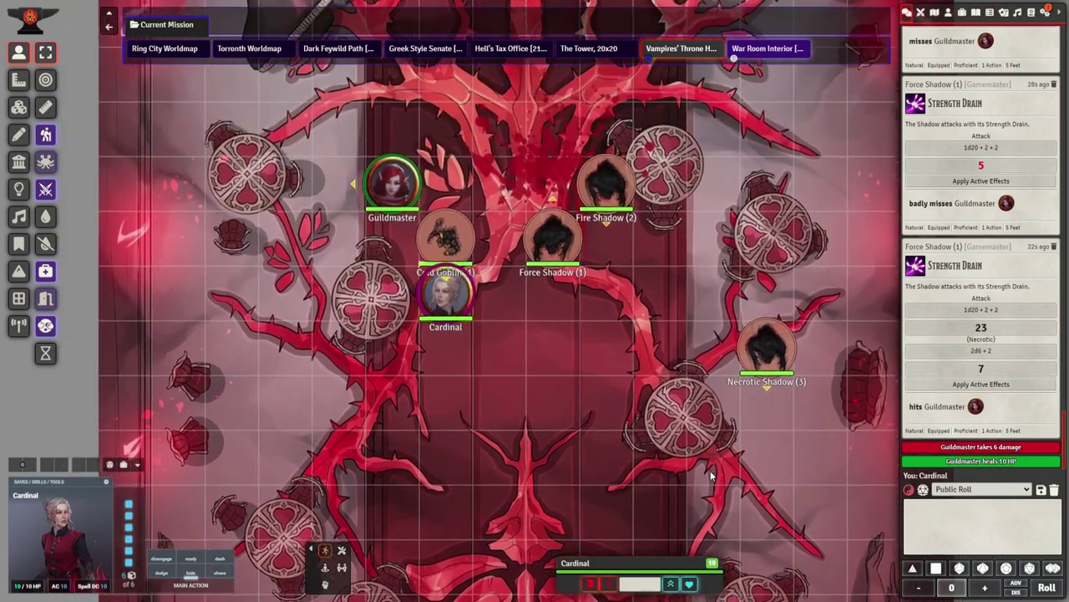
key("Right")
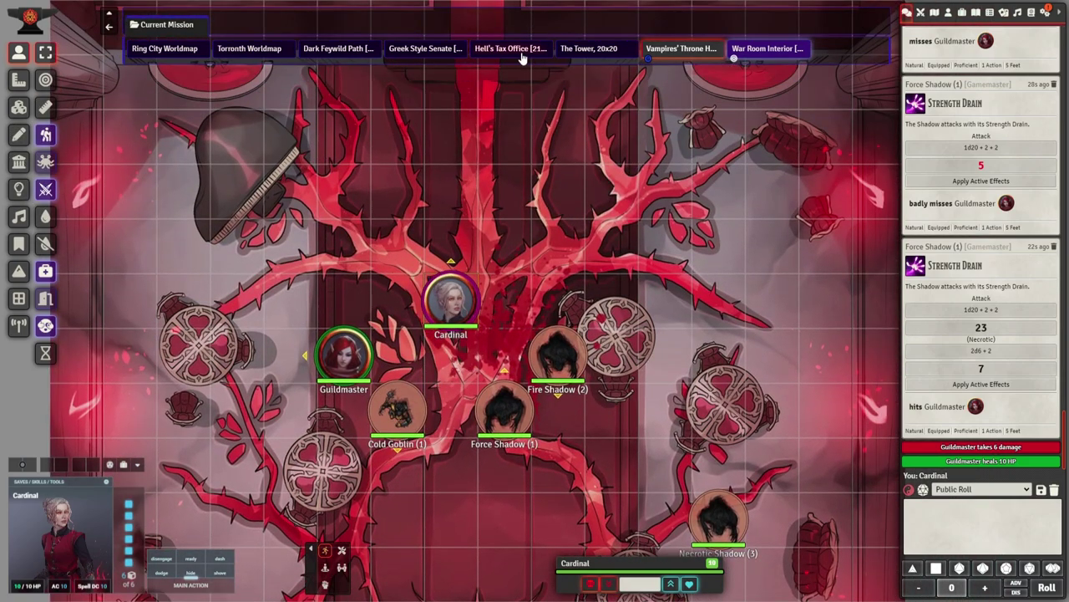
Open the Hell's Tax Office scene and move the Noble token beside the three-eyed beast's head and back in front of the desk
left_click(472, 45)
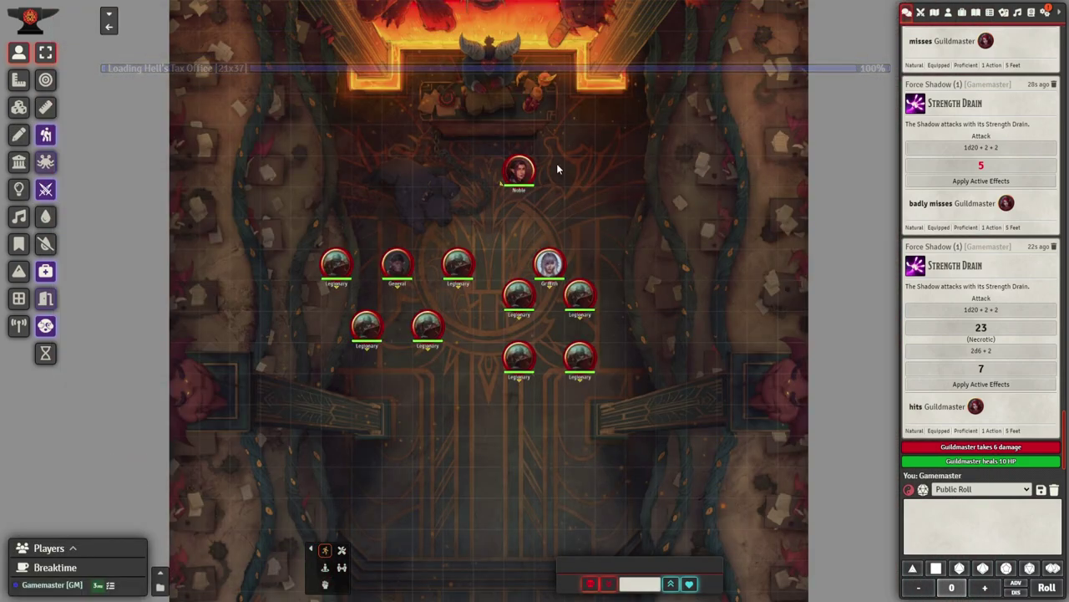
mouse_move(513, 172)
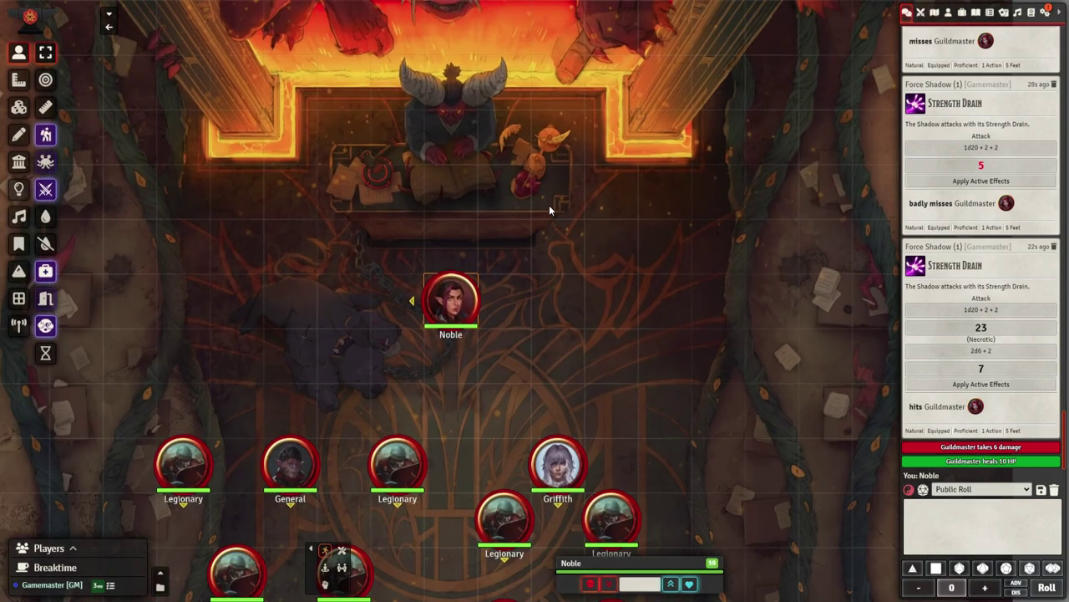
key("Left")
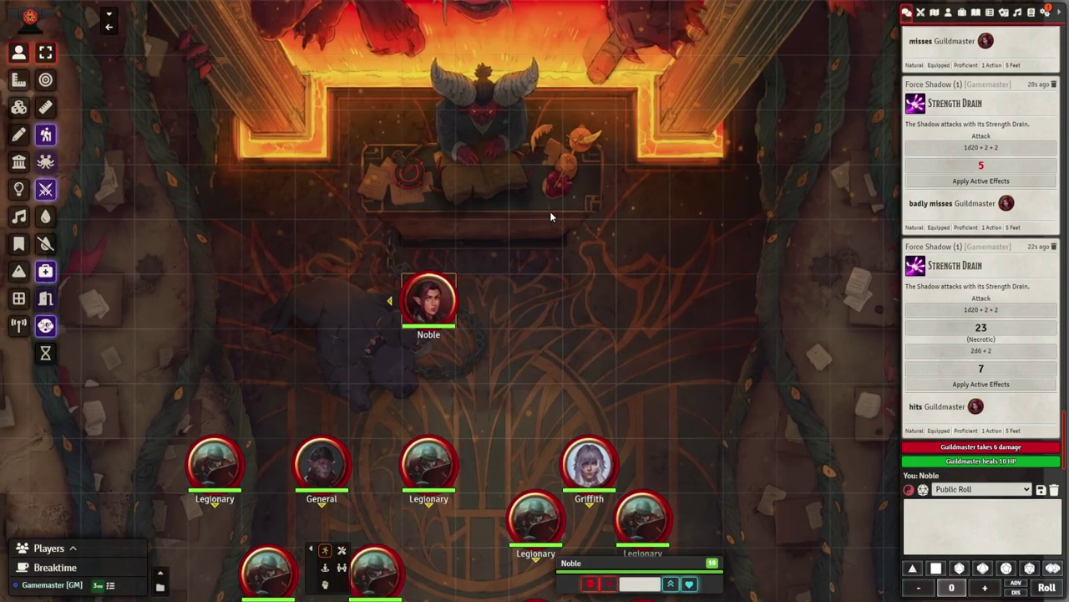
key("Left")
key("Left")
key("Up")
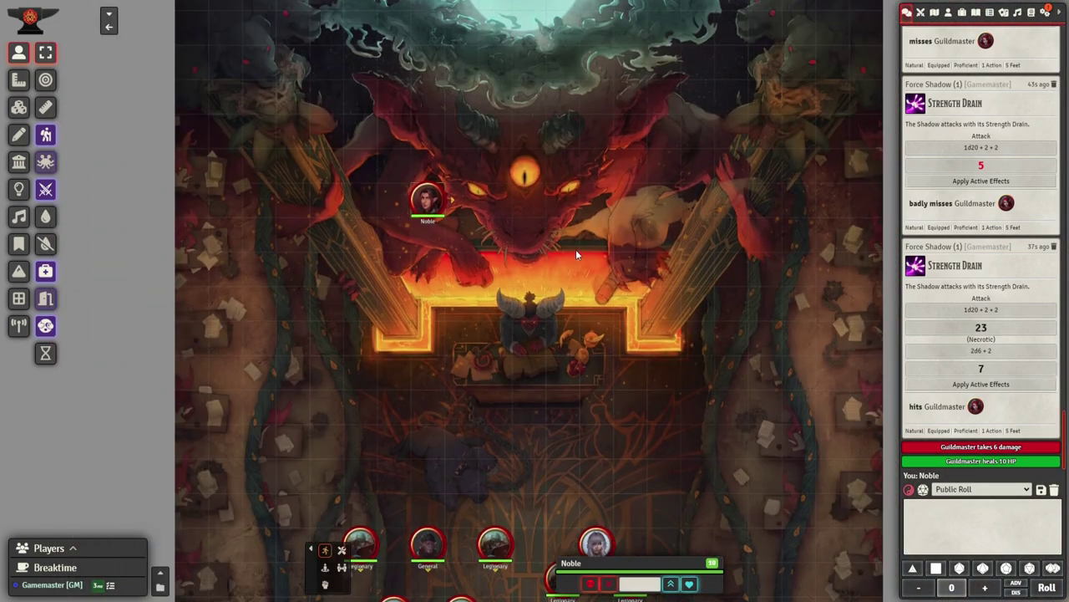
left_click_drag(425, 193, 522, 422)
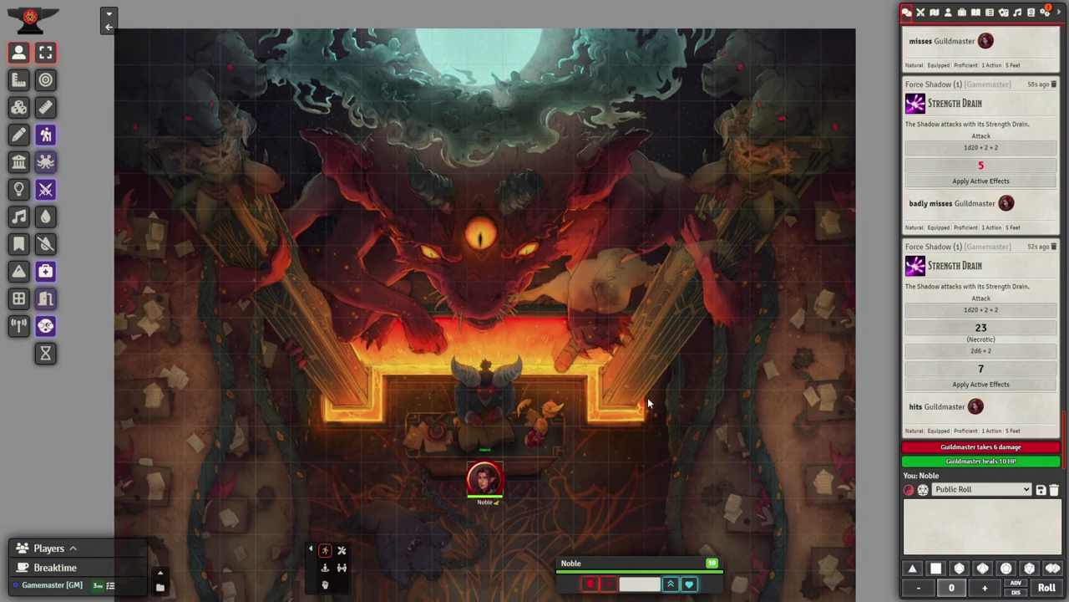
Select the Griffith token and move it one square up
left_click_drag(639, 456, 628, 116)
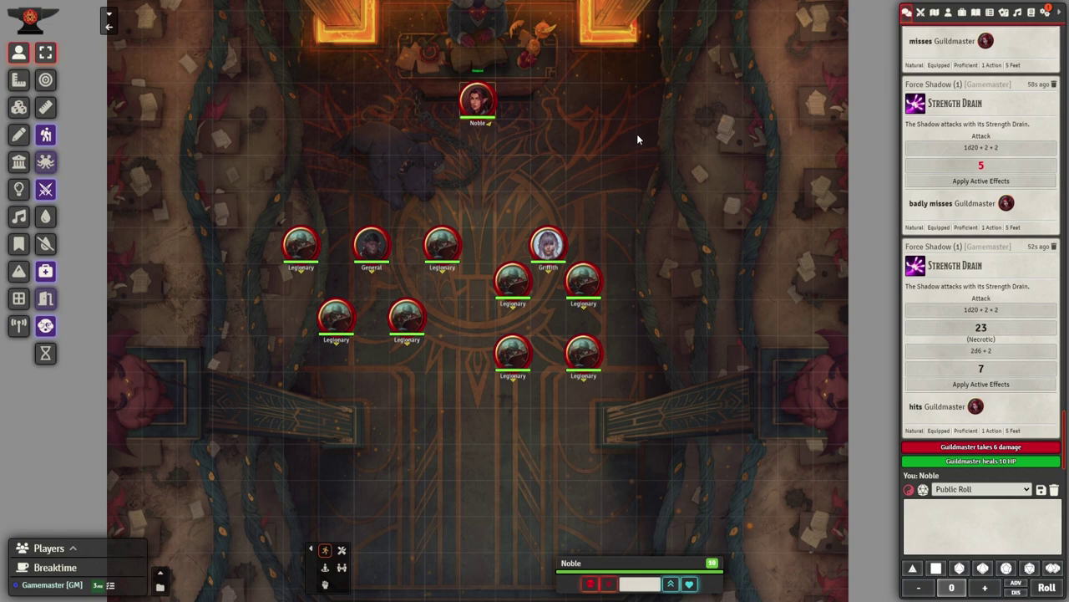
left_click(553, 245)
key("Up")
Compare the hit points of several Legionary tokens
mouse_move(504, 391)
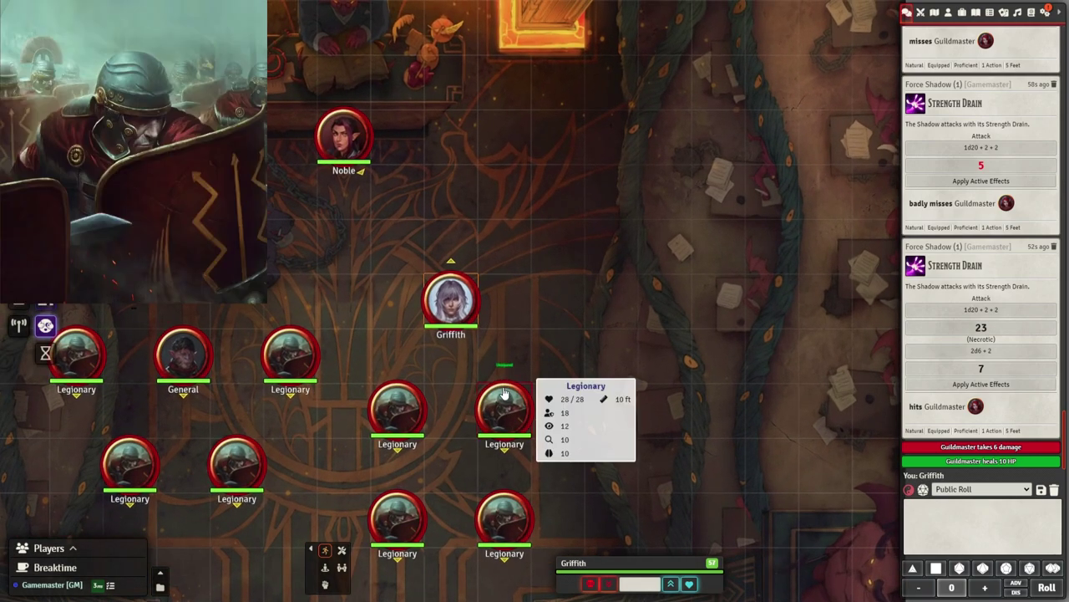
mouse_move(374, 411)
mouse_move(399, 524)
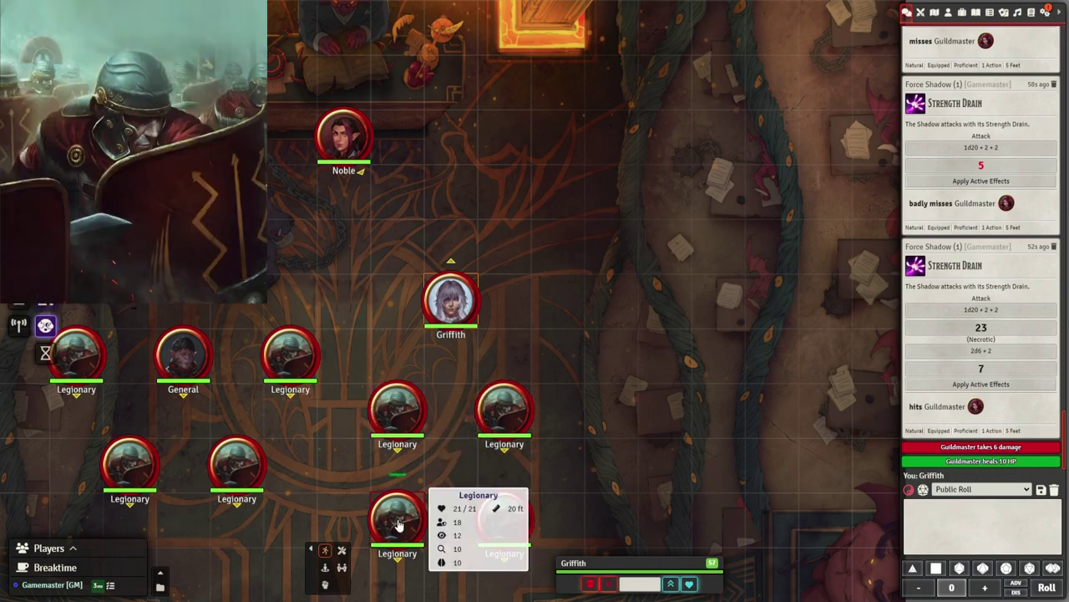
left_click_drag(662, 471, 652, 194)
scroll(695, 323, "down", 8)
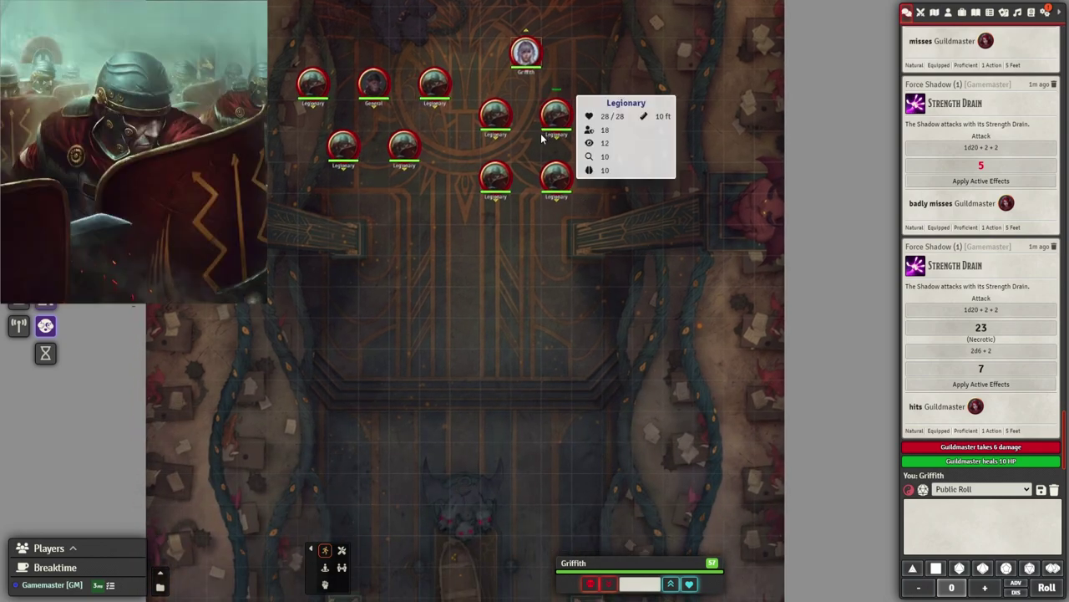
Move the Griffith token down the hall and past the steps to the horned statue above the boat
scroll(543, 140, "up", 8)
key("s")
key("s")
key("s")
key("s")
key("s")
key("s")
key("s")
key("s")
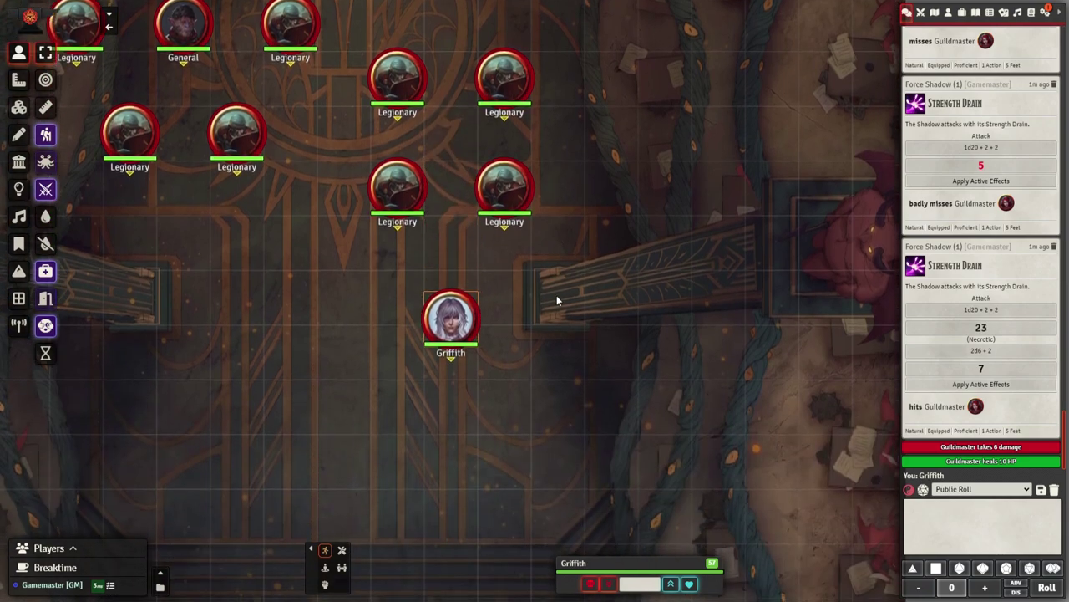
key("a")
key("s")
key("s")
key("s")
key("s")
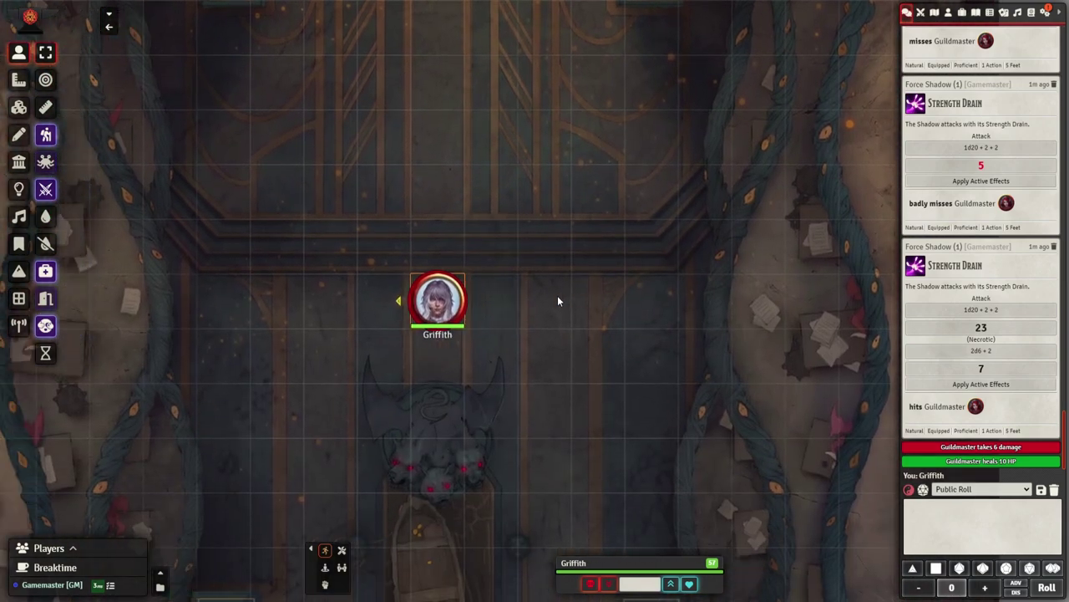
Open Griffith's character sheet and add a temporary effect, opening it for editing
right_click(451, 298)
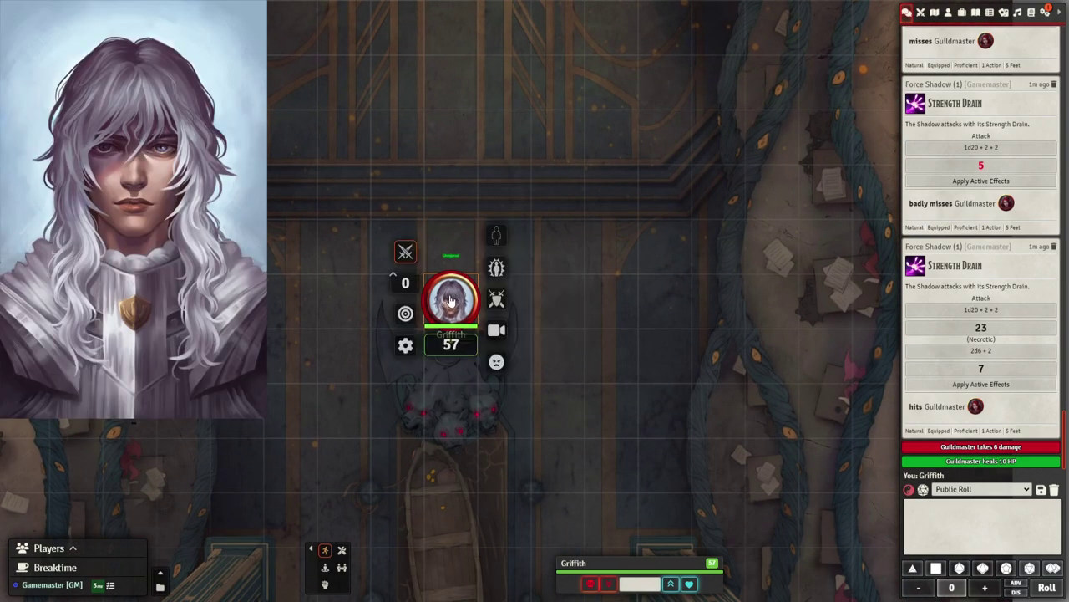
double_click(451, 298)
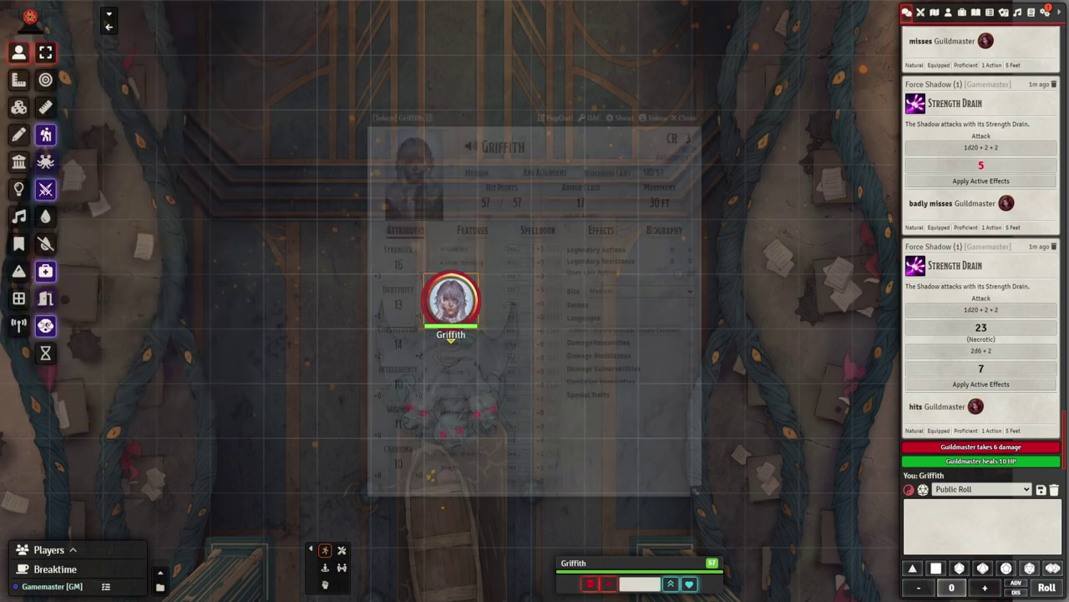
left_click(480, 234)
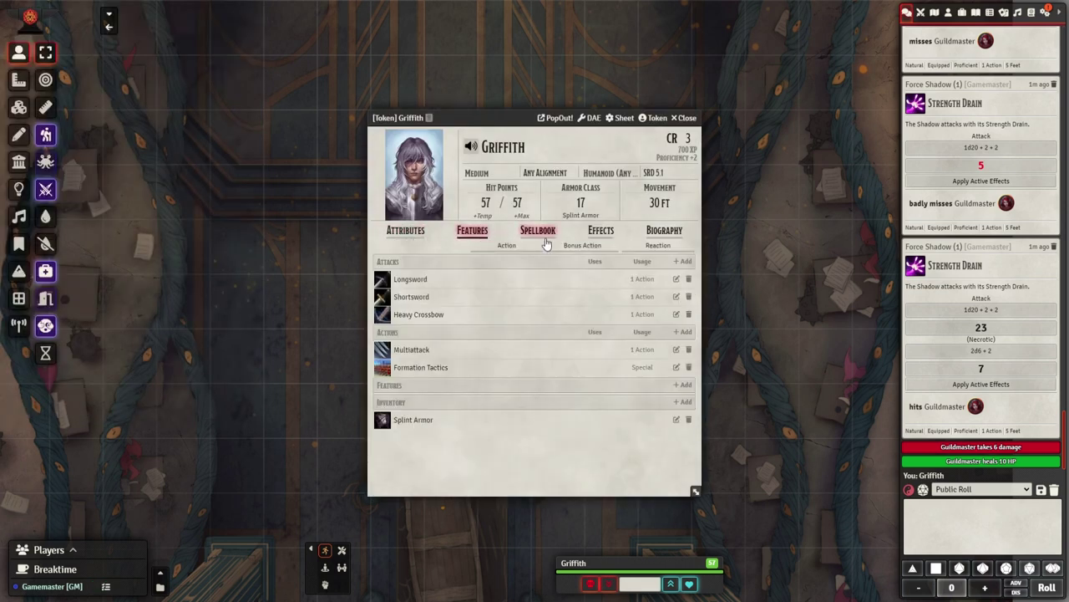
left_click(603, 233)
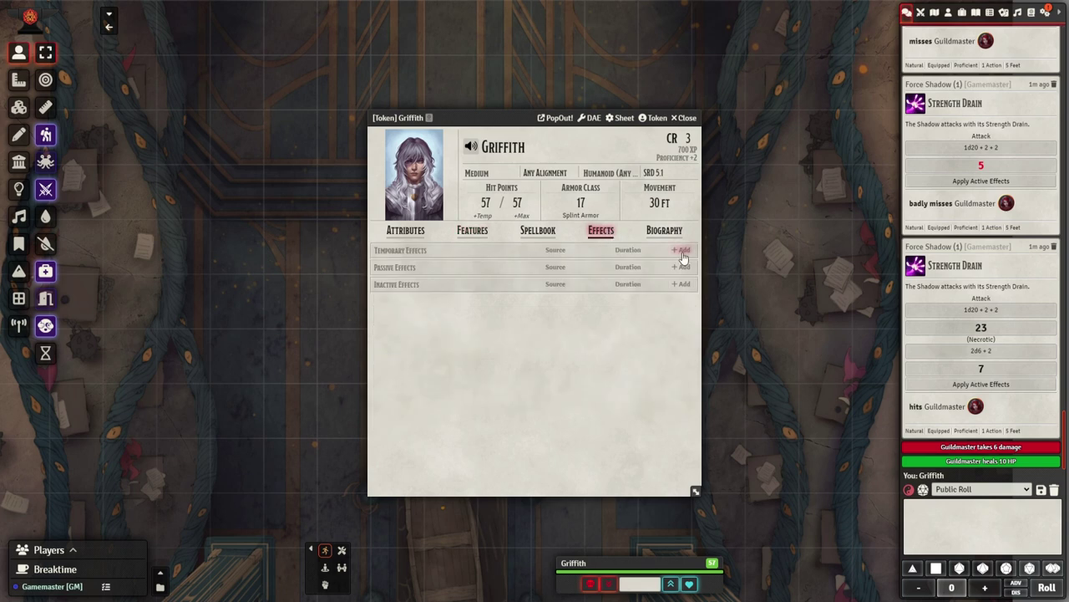
left_click(683, 252)
left_click(680, 269)
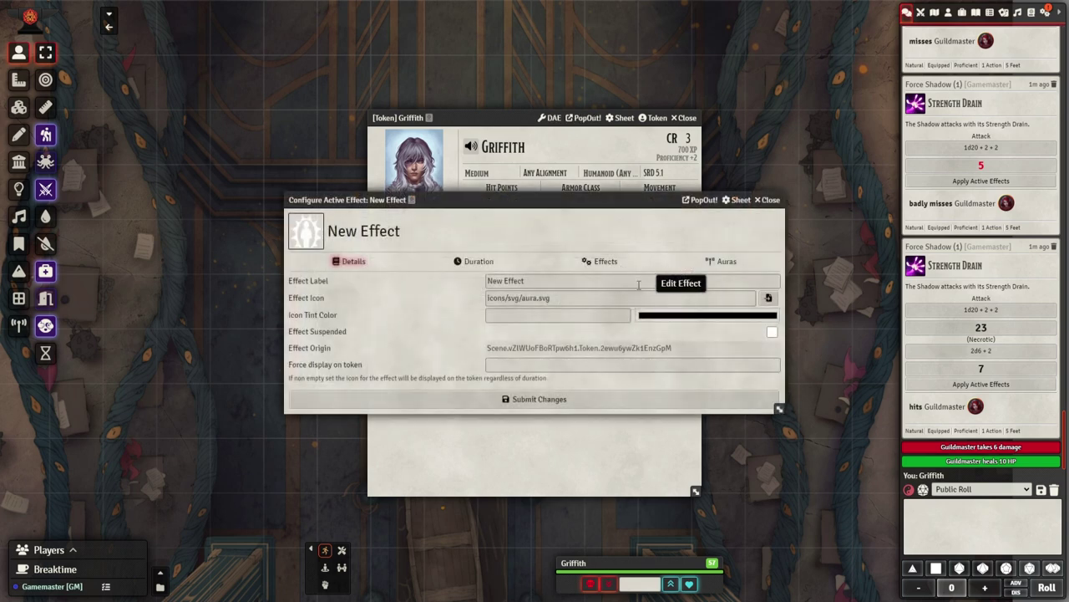
Give the new effect a StatusEffect change with the value Restrained and submit the changes
left_click(604, 262)
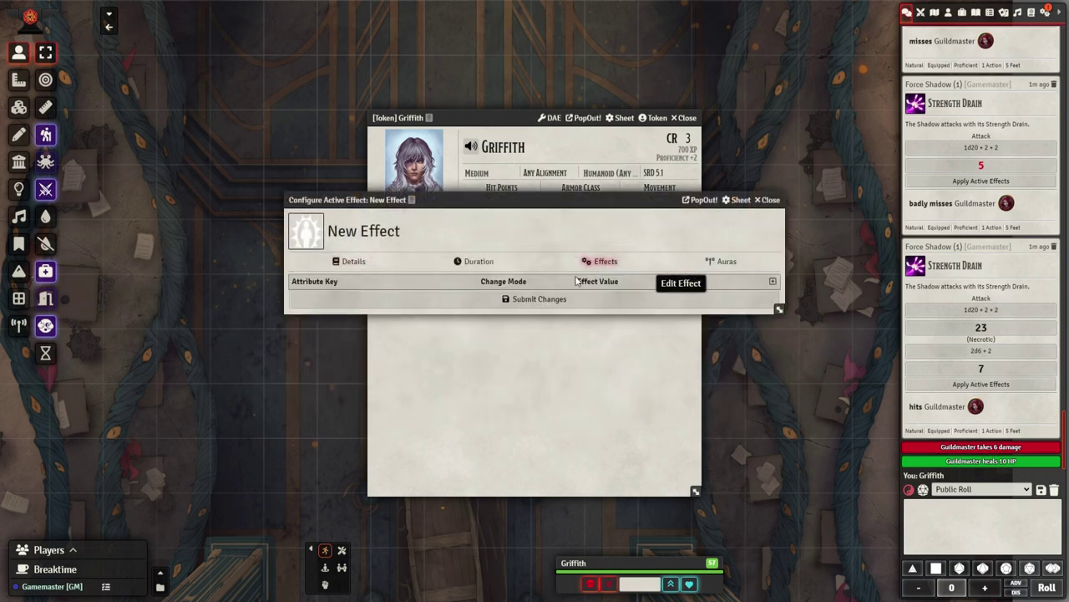
left_click(772, 282)
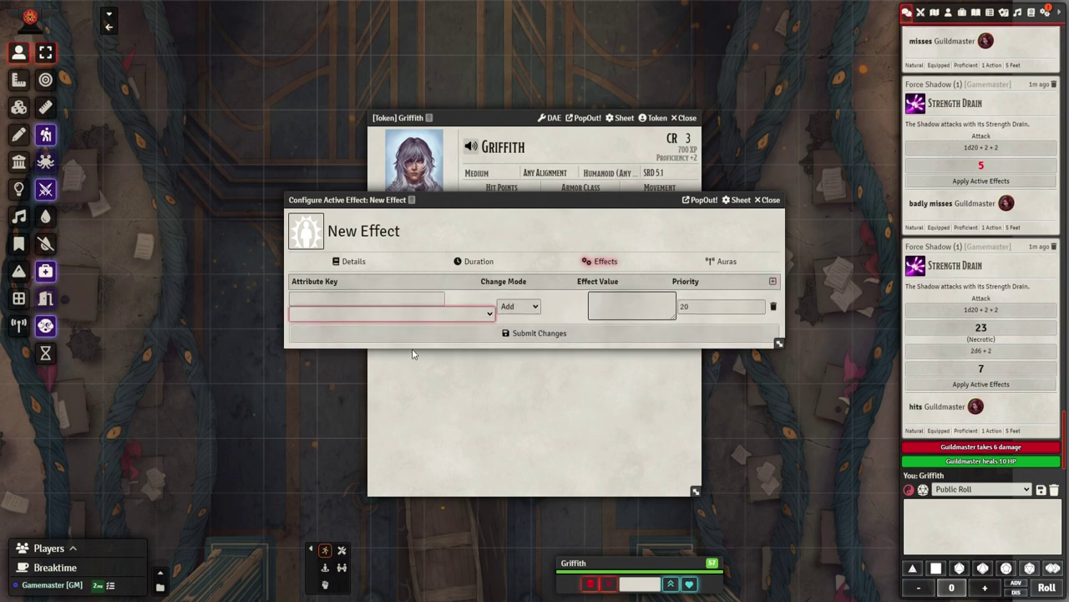
key("t")
left_click(345, 328)
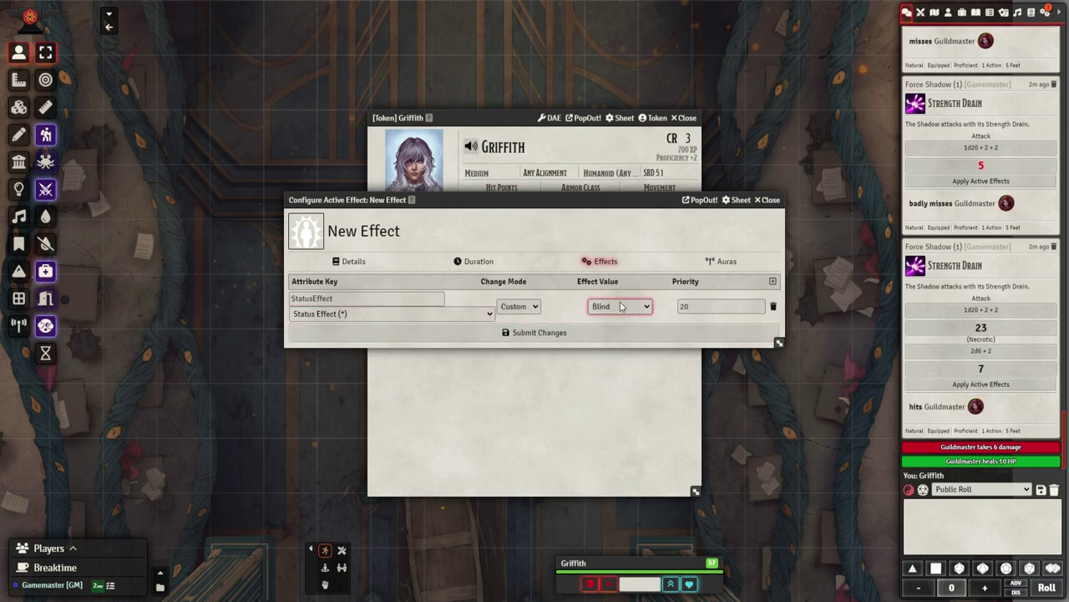
left_click(606, 334)
key("Down")
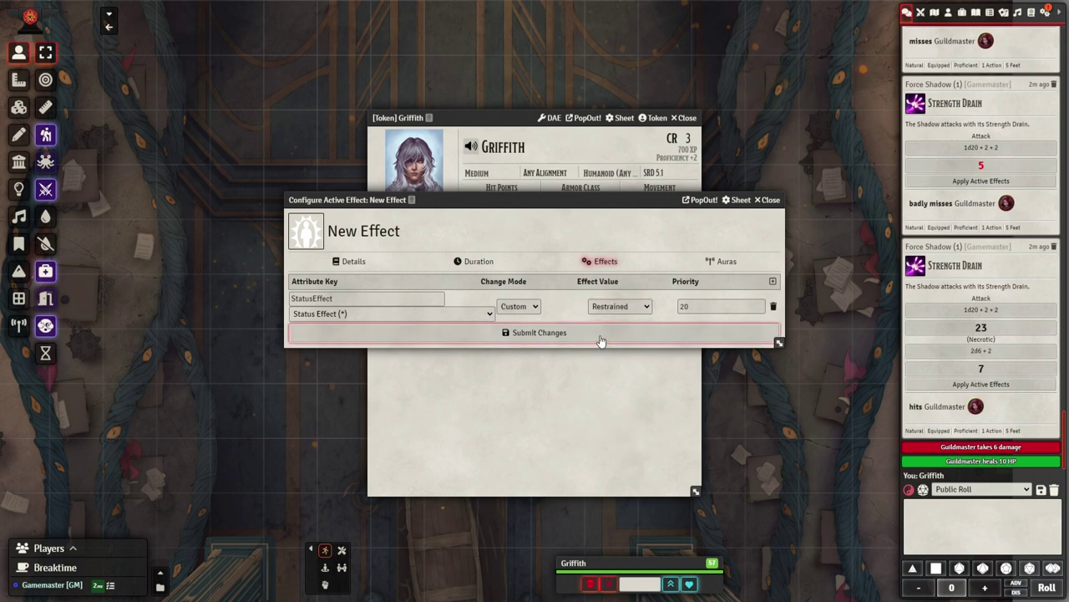
left_click(599, 332)
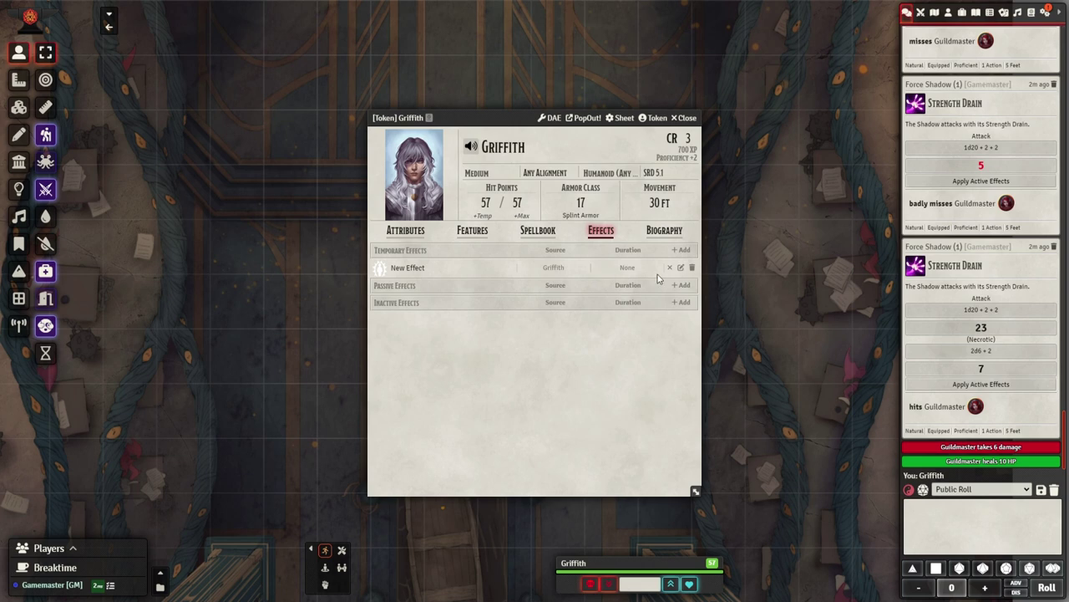
Delete the new temporary effect from Griffith and close the character sheet
left_click(692, 267)
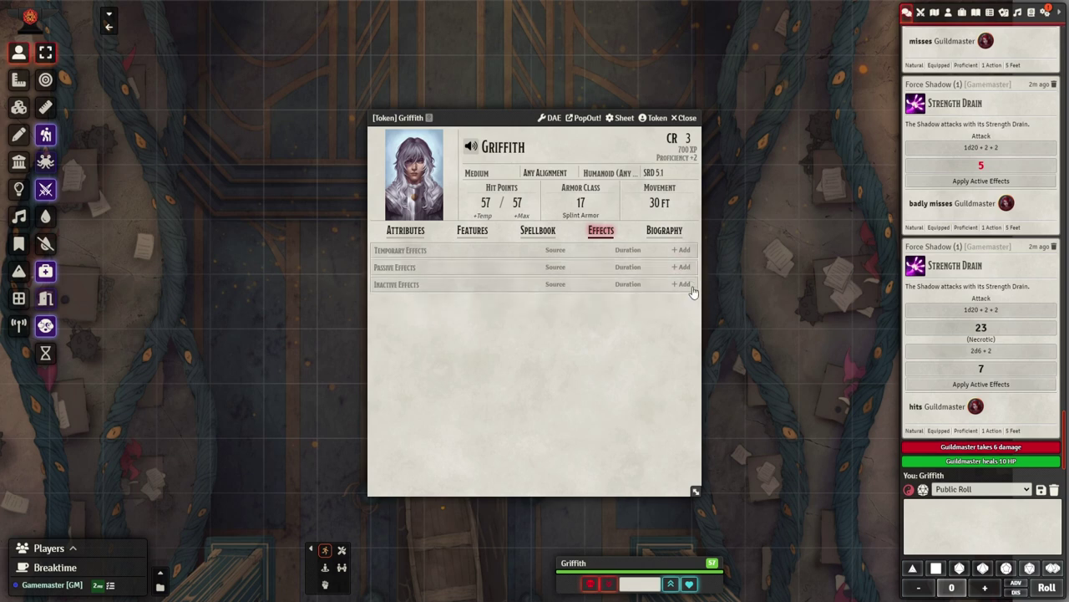
left_click(687, 118)
Review the list of status effects that can be assigned to the Griffith token
scroll(532, 274, "up", 5)
right_click(431, 300)
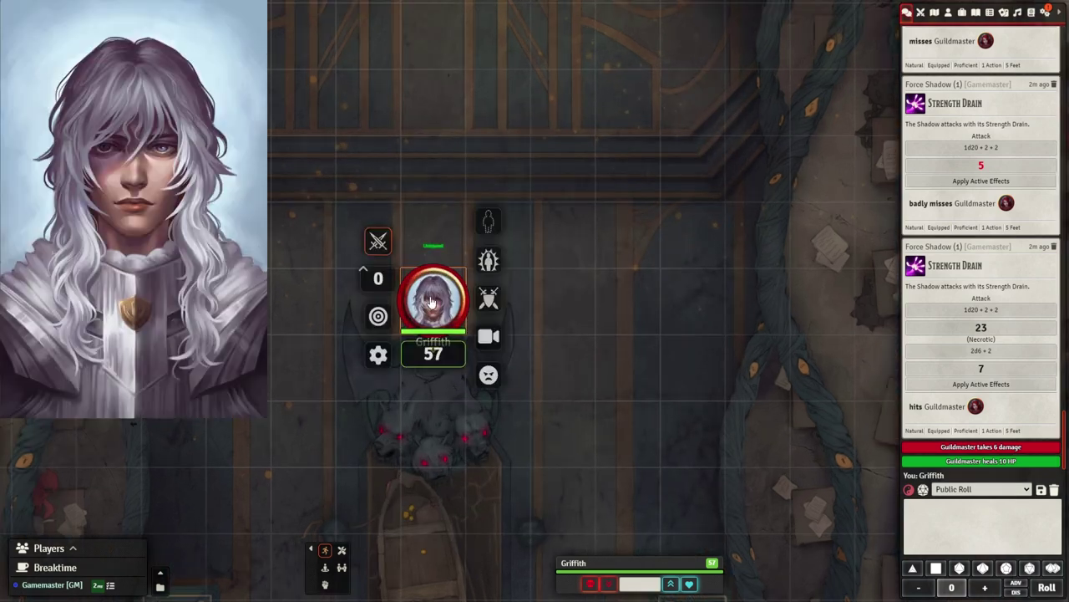
left_click(489, 261)
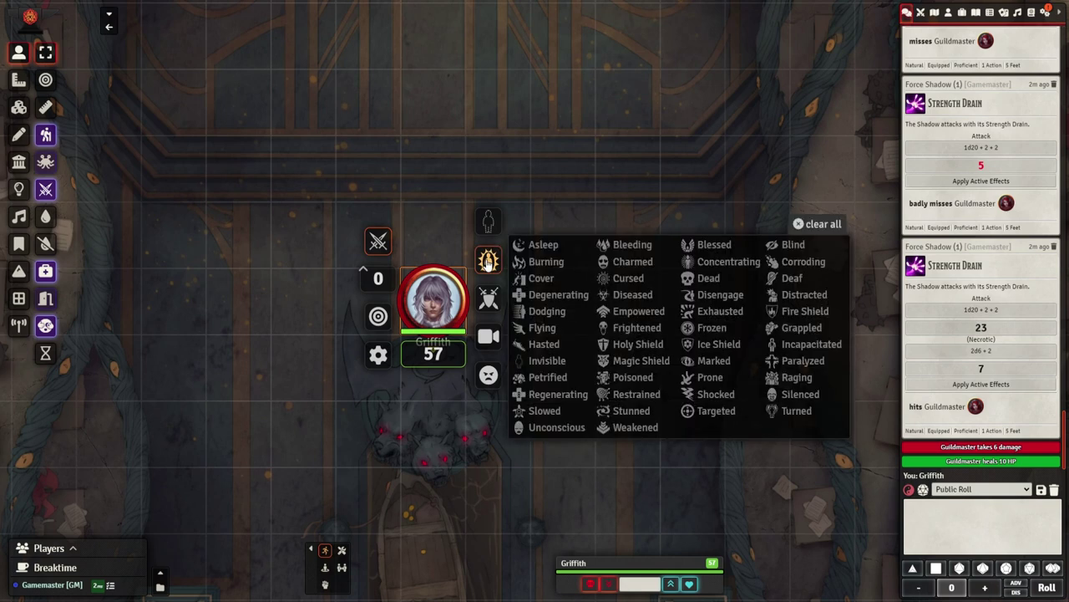
left_click(489, 261)
left_click(507, 316)
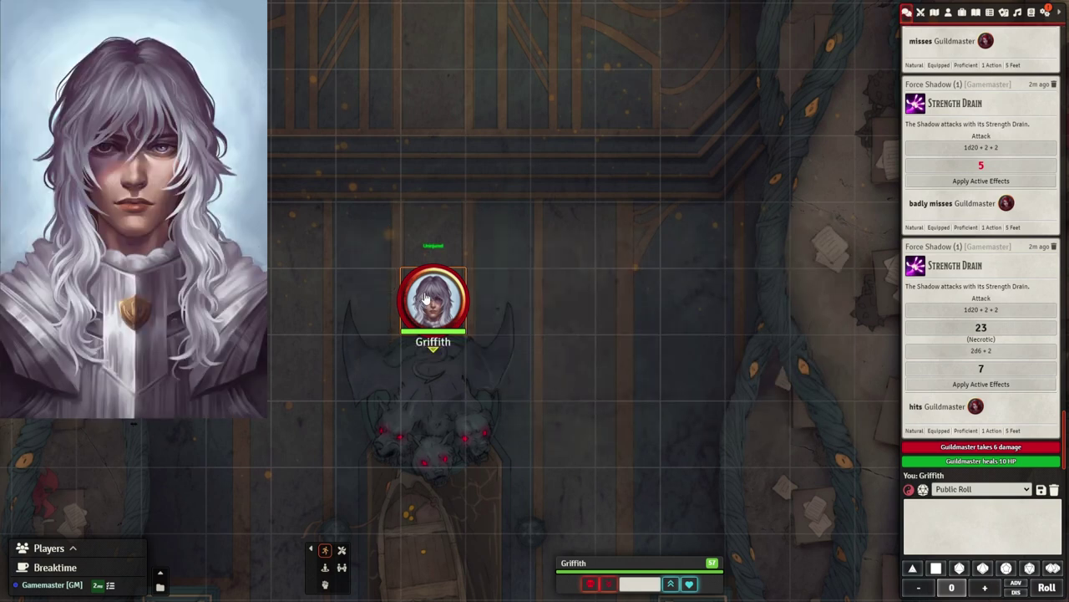
Move the Griffith token back up the hall, through the Legionary formation, to just below the Noble
scroll(507, 316, "down", 4)
key("w")
key("w")
key("w")
key("w")
key("w")
key("w")
key("w")
key("w")
key("w")
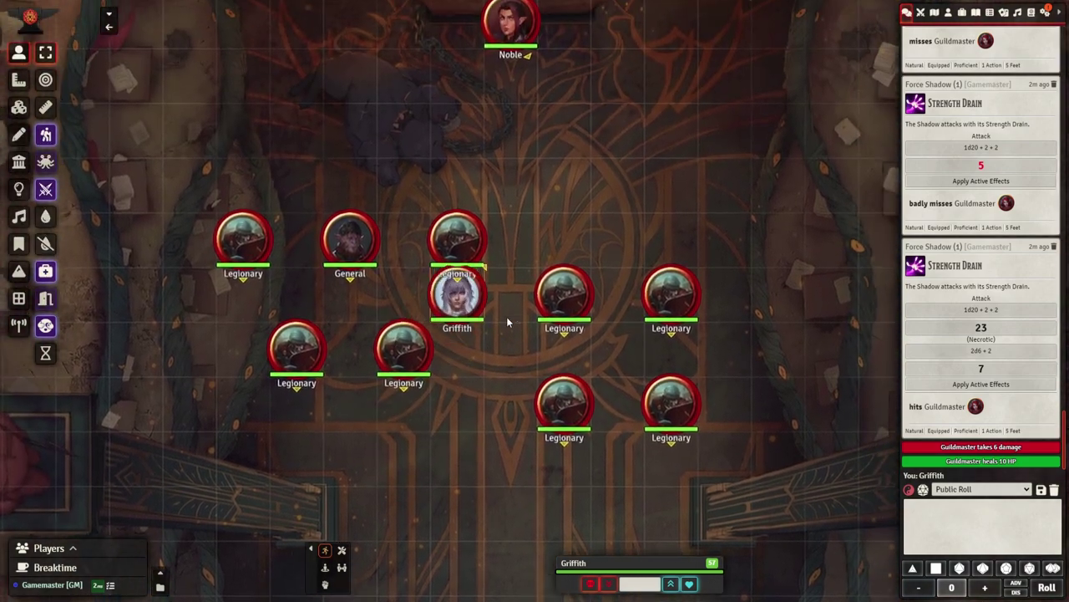
scroll(599, 140, "down", 4)
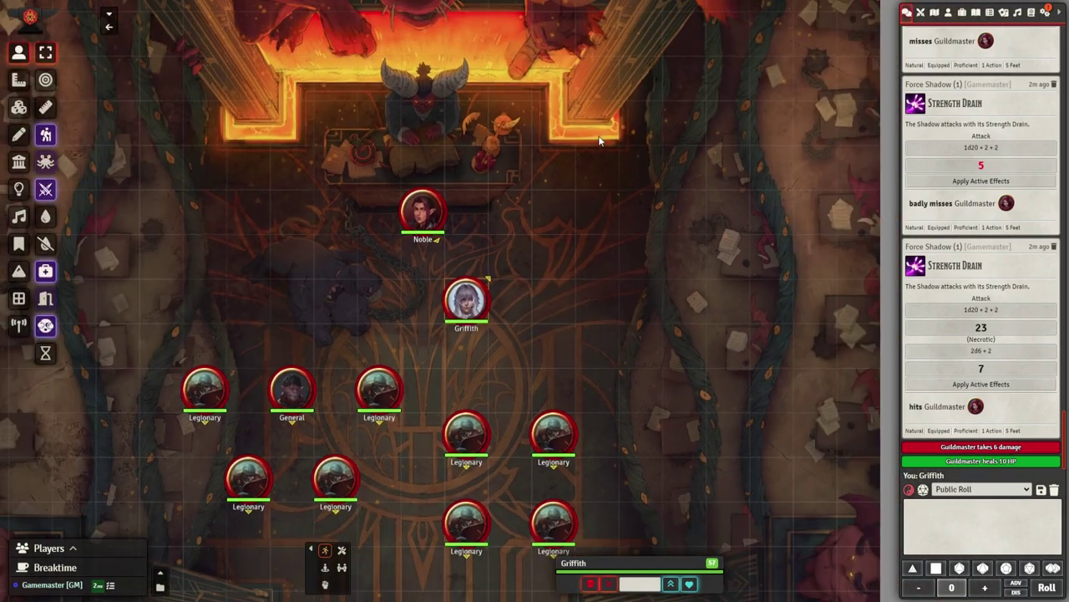
Switch to The Tower, 20x20 scene and look through the New Monsters compendium
left_click(107, 13)
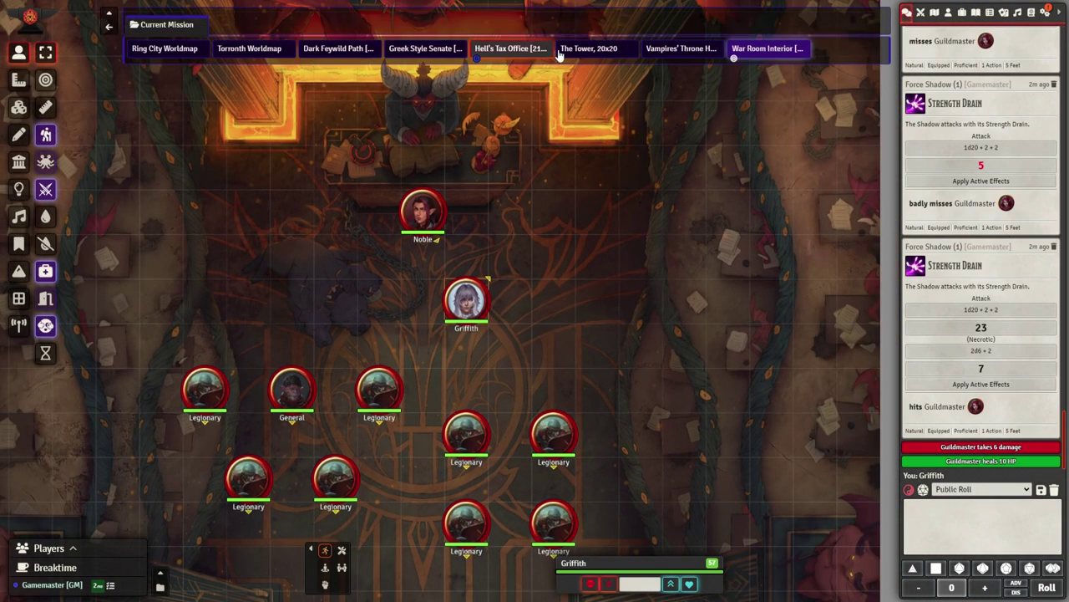
left_click(585, 49)
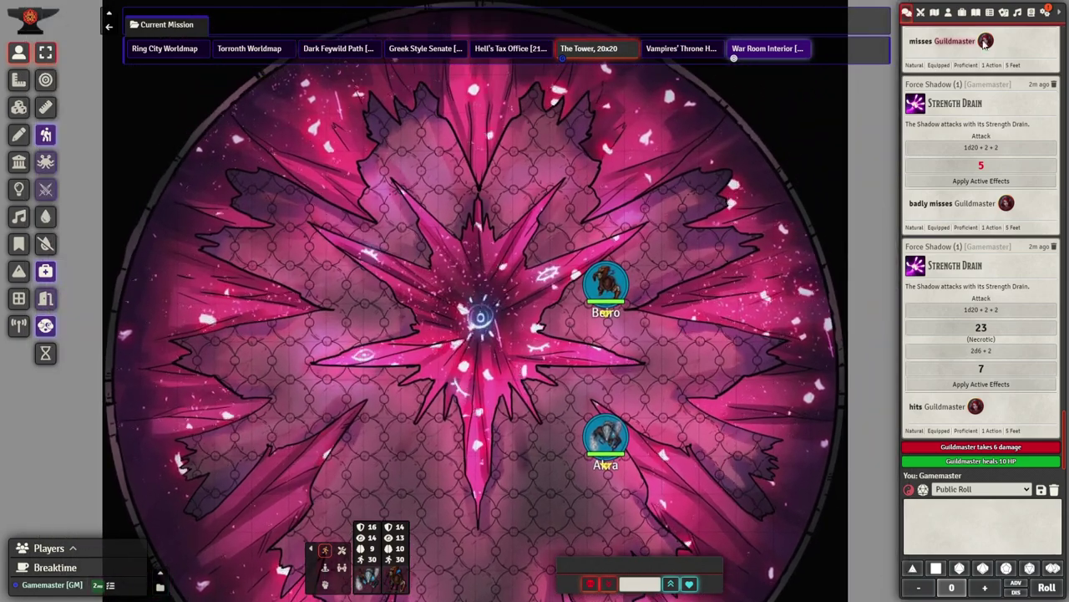
left_click(1047, 11)
left_click(1031, 12)
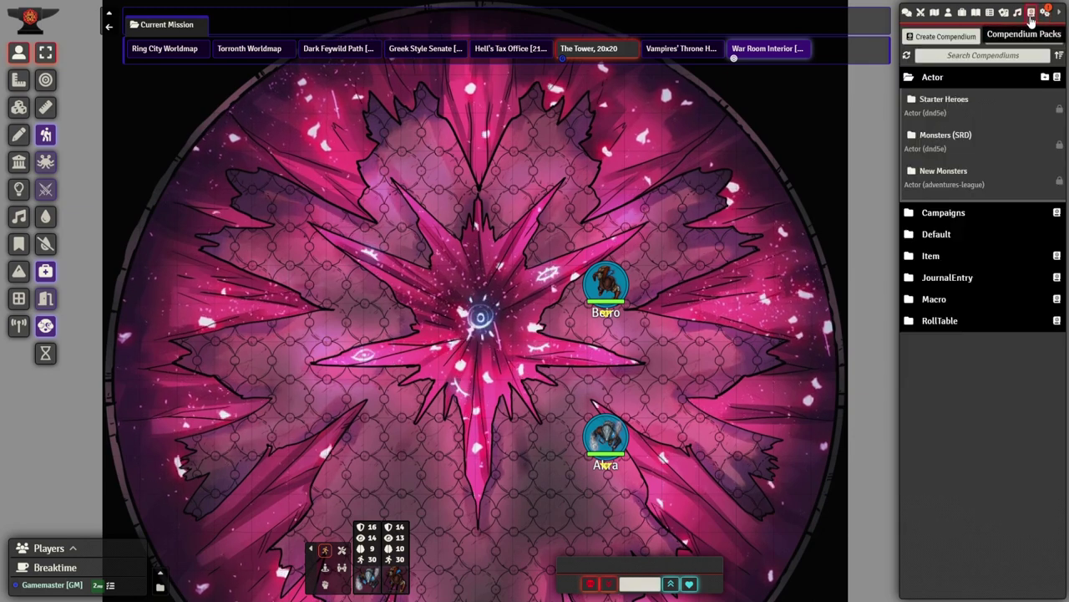
left_click(940, 172)
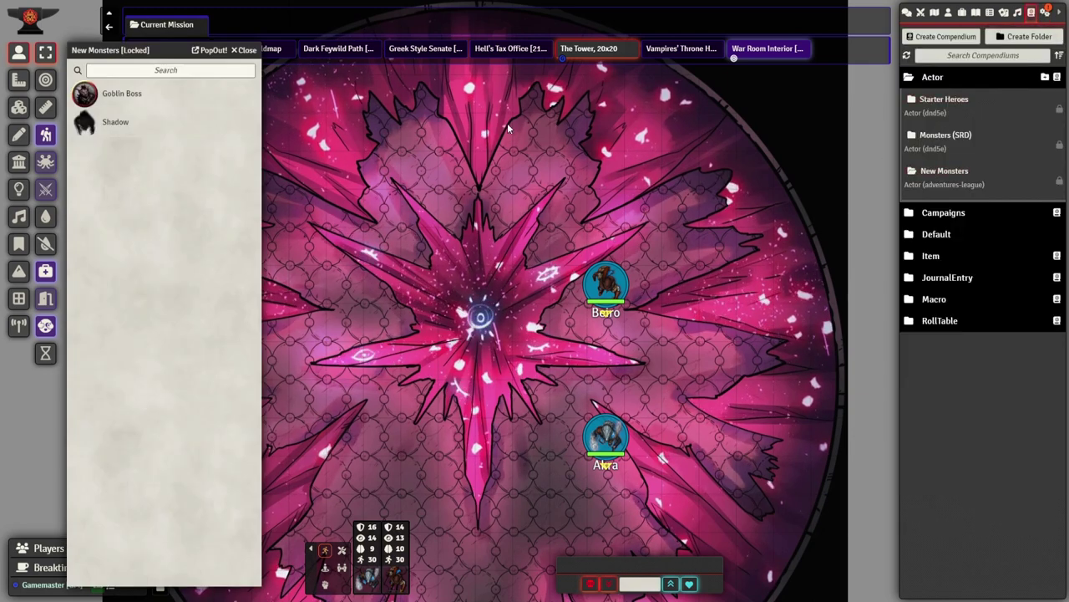
key("Escape")
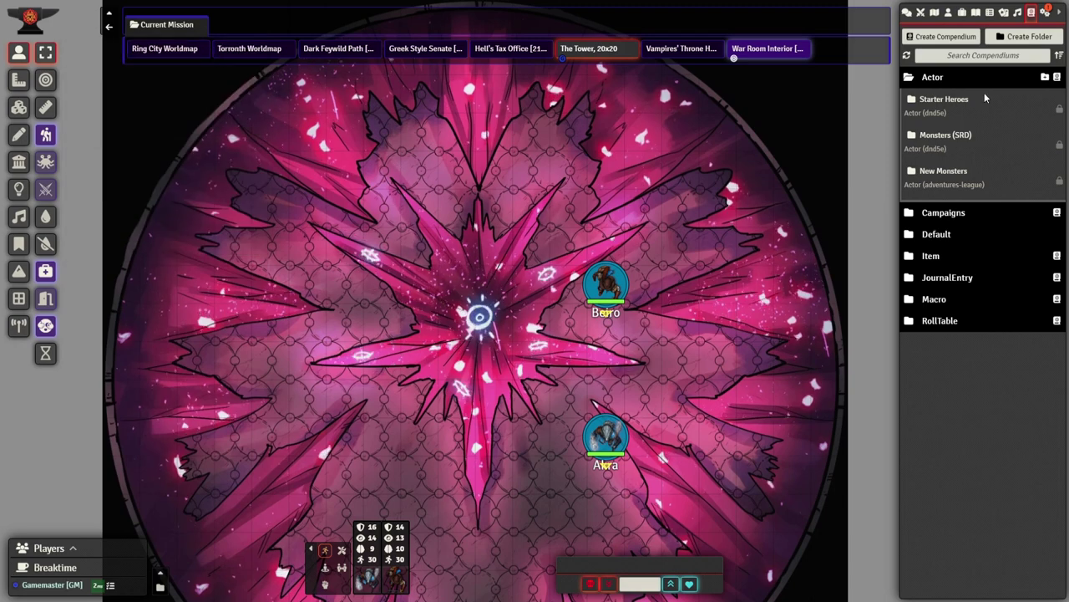
Search the Monsters (SRD) compendium for "dra", place an Adult Red Dragon beside the crystal burst's centre, and close the compendium
left_click(943, 135)
left_click(143, 70)
type("dra")
left_click_drag(131, 293, 382, 244)
left_click(248, 51)
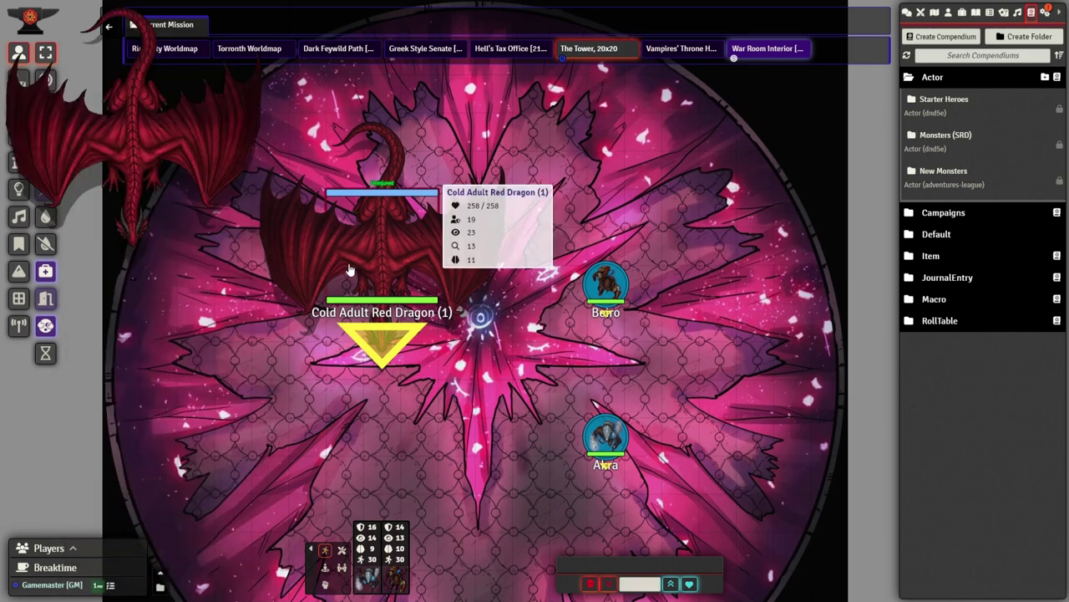
Use the dragon's Fire Breath with its measured template, place the cone from below the dragon toward Akra, and close the character sheet
double_click(374, 258)
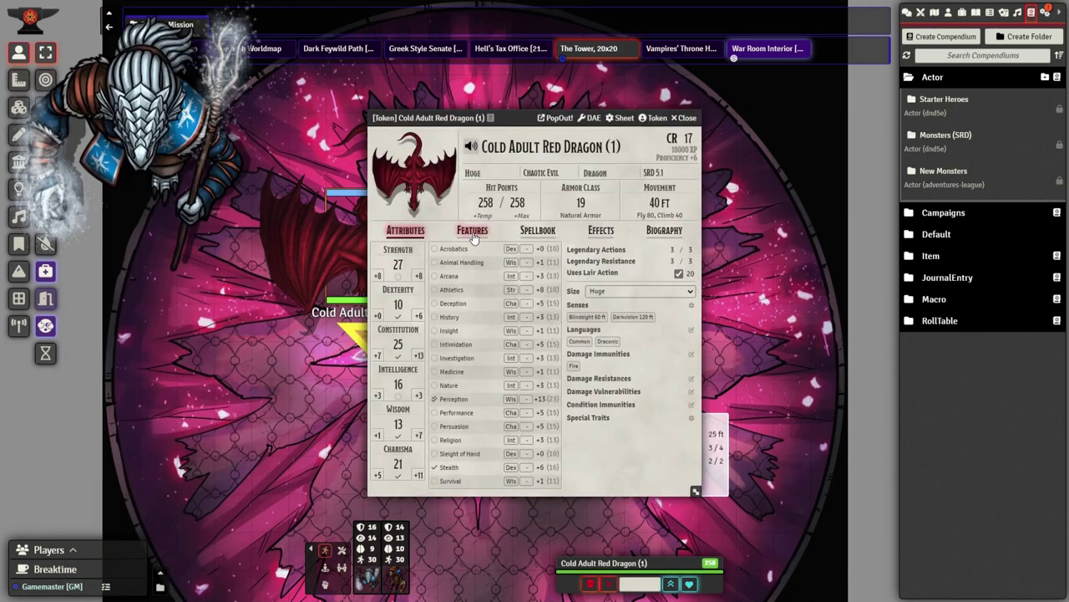
left_click(473, 232)
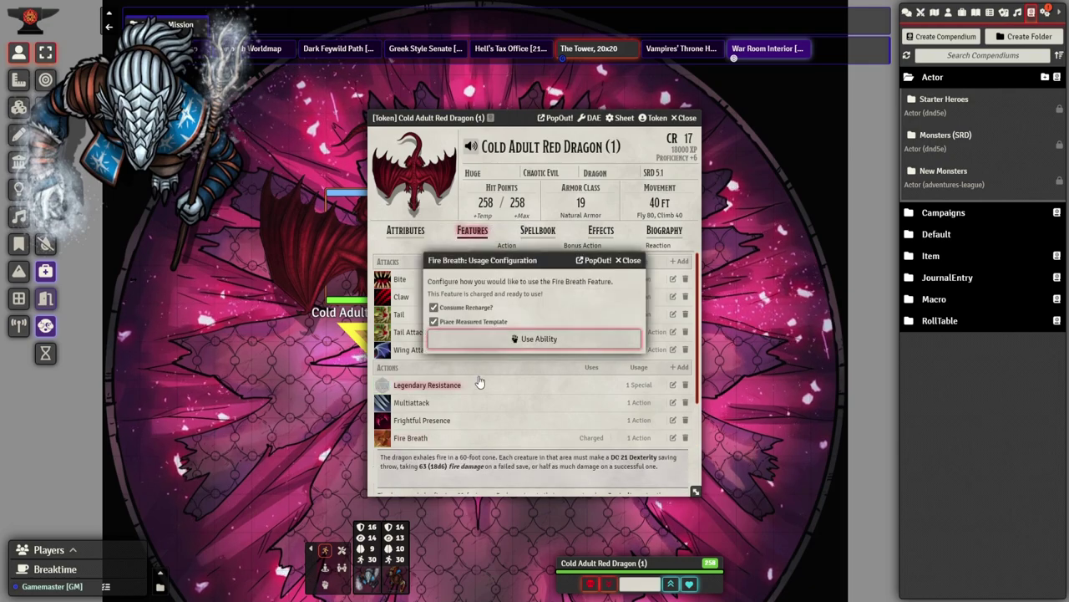
left_click(534, 338)
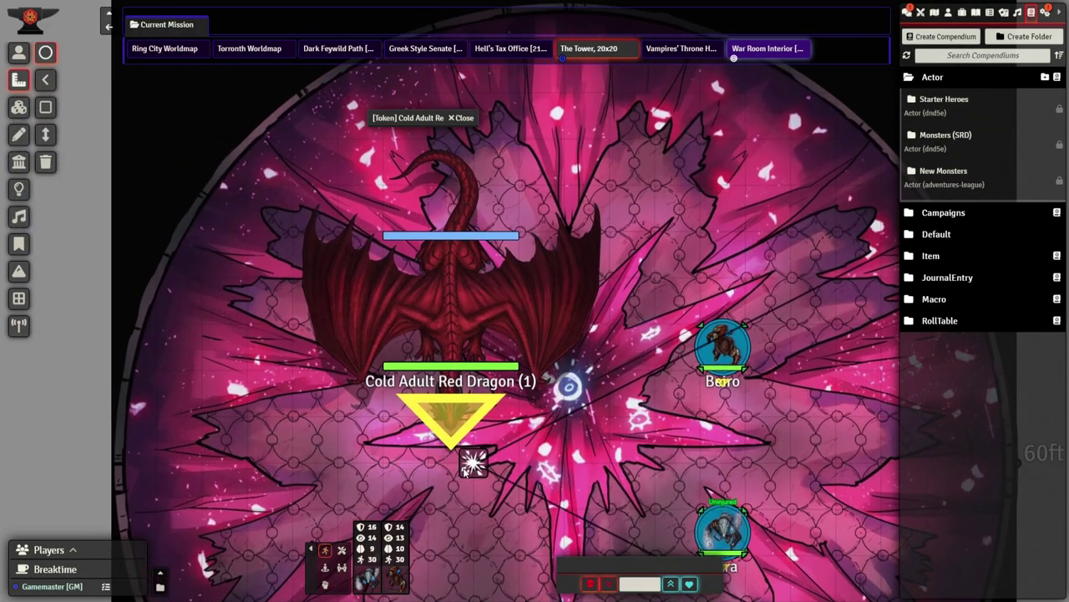
left_click(452, 489)
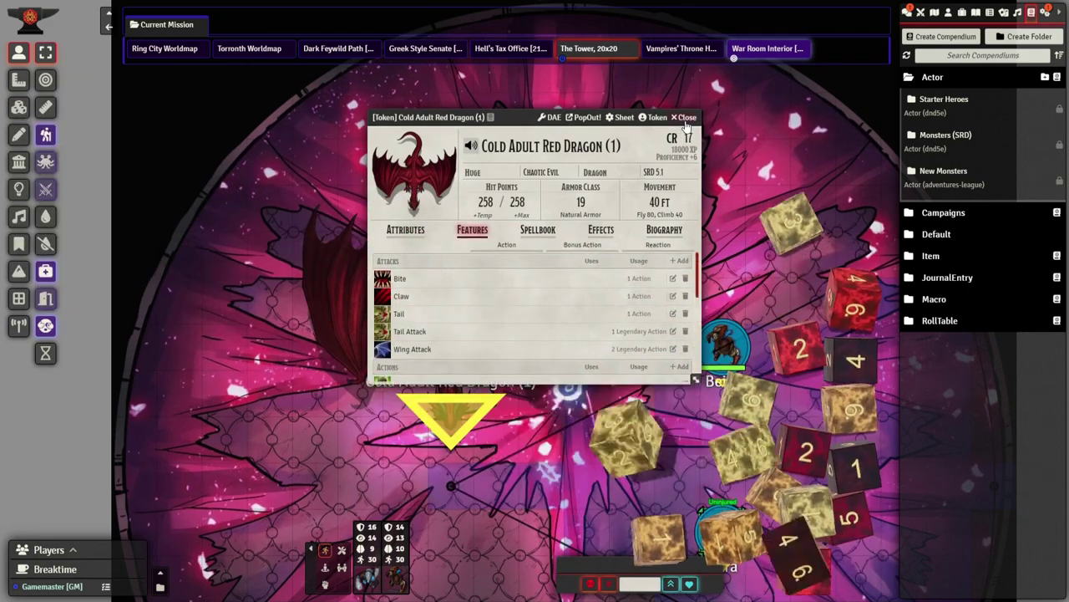
left_click(684, 118)
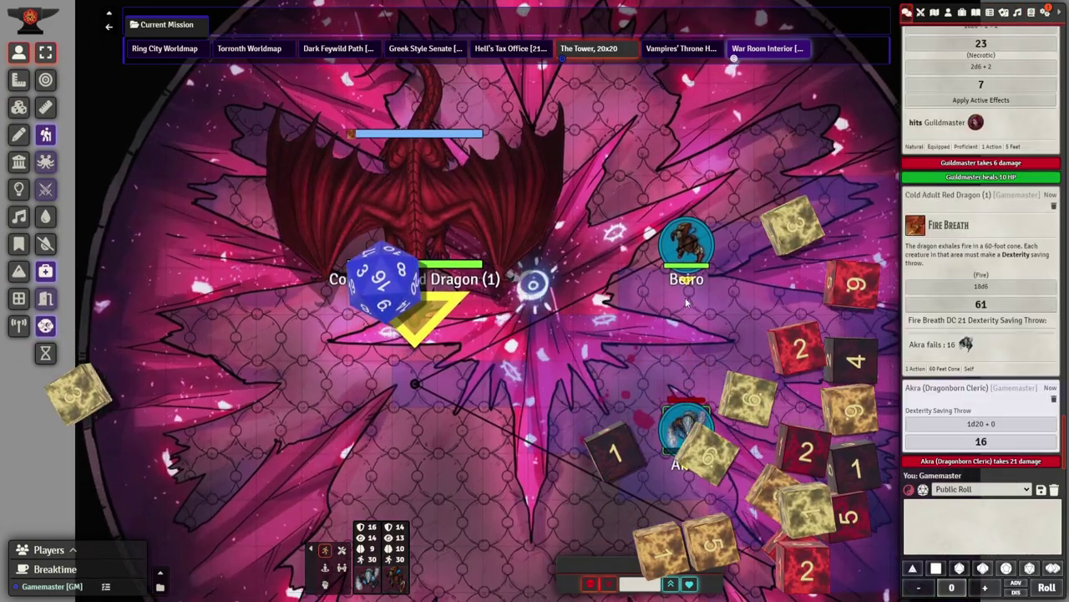
Restore Akra's lost hit points and try half, three-quarters and full cover for Akra's sightline to Beiro
left_click(678, 433)
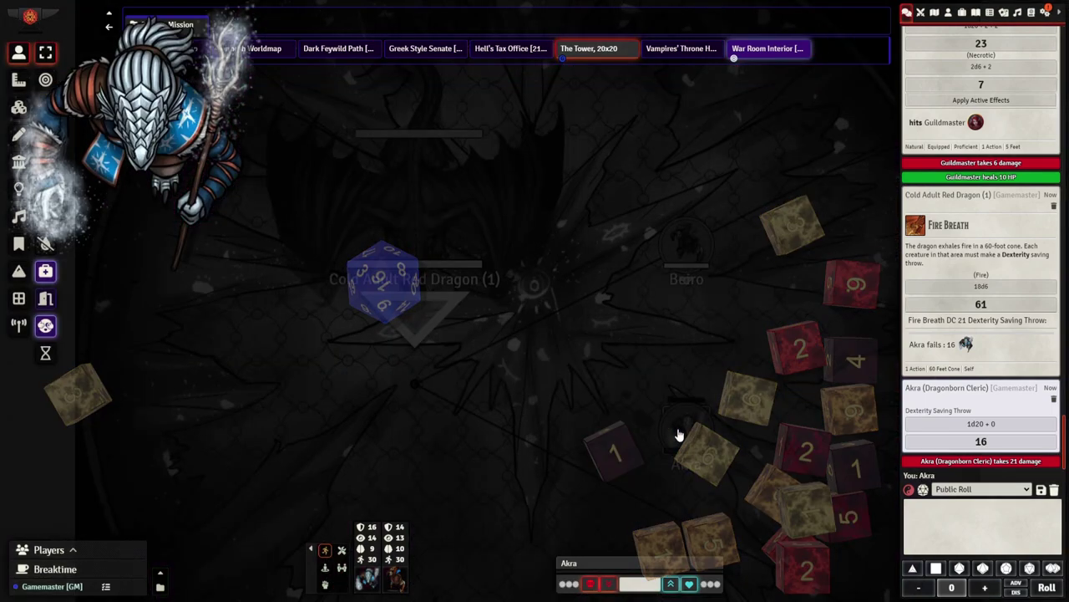
left_click(689, 584)
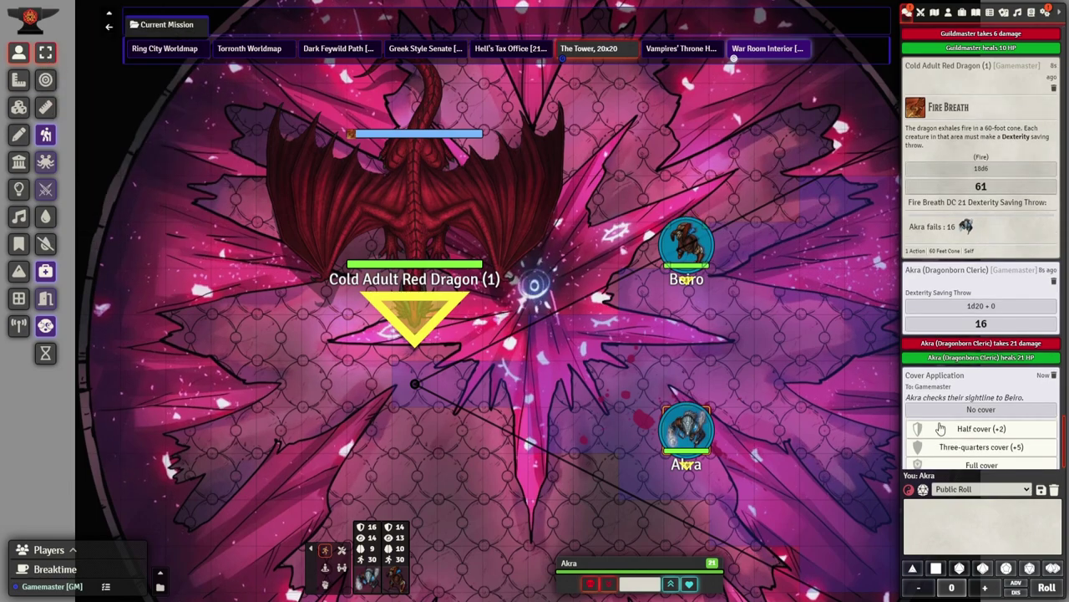
left_click(990, 420)
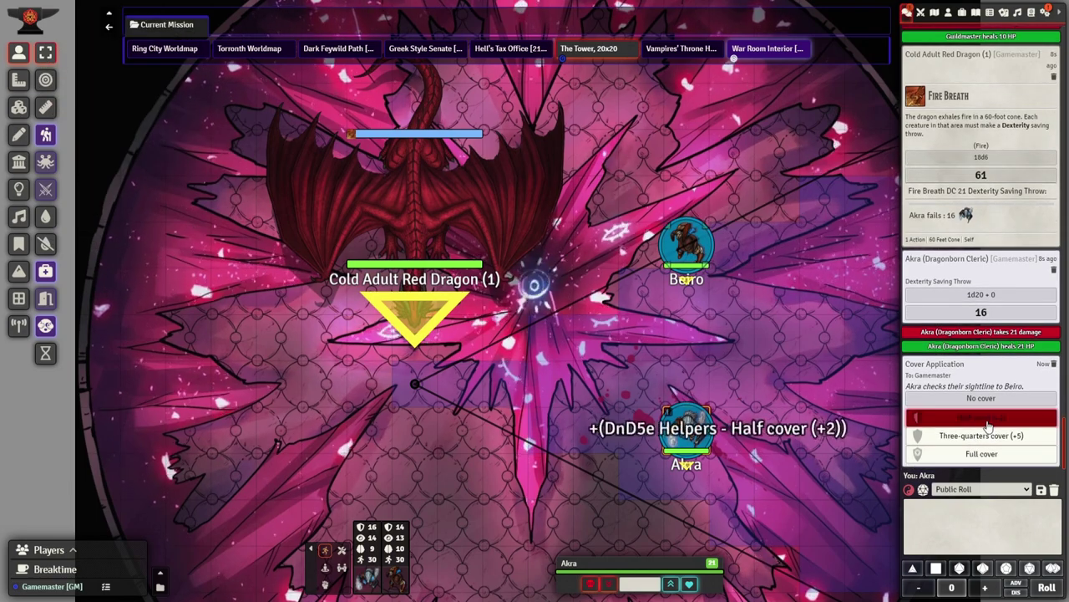
left_click(988, 420)
left_click(982, 436)
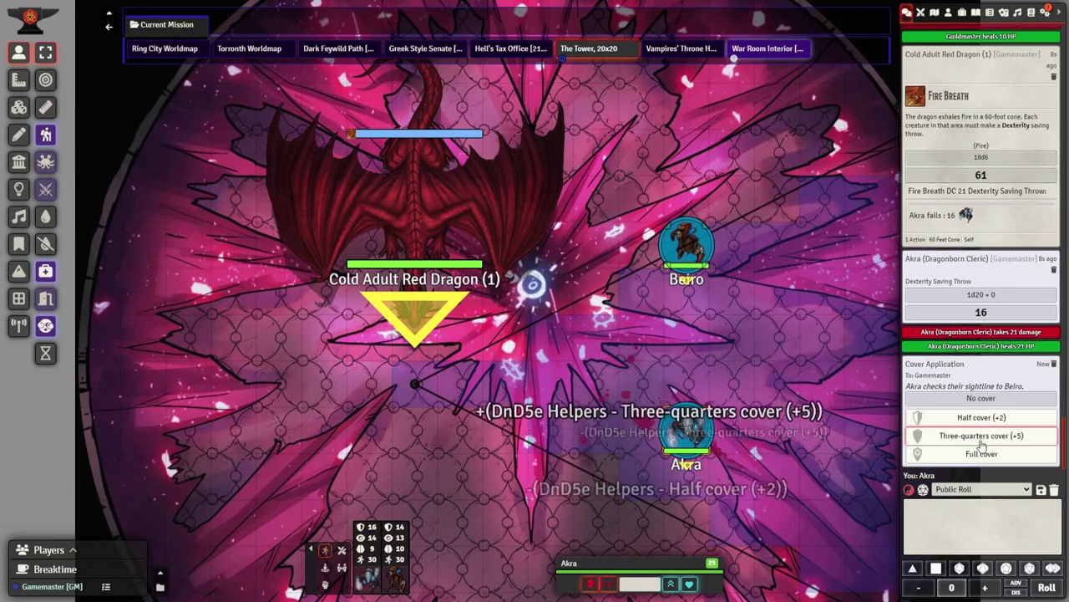
left_click(982, 454)
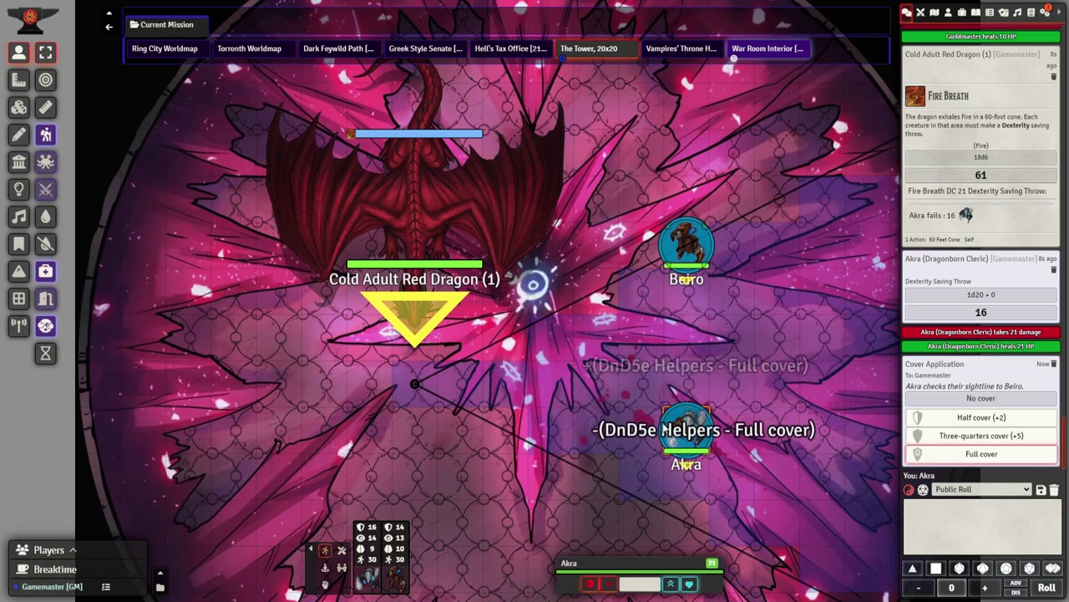
Begin combat with the dragon using a Normal initiative roll, and end its turn to reach round 2
left_click(449, 226)
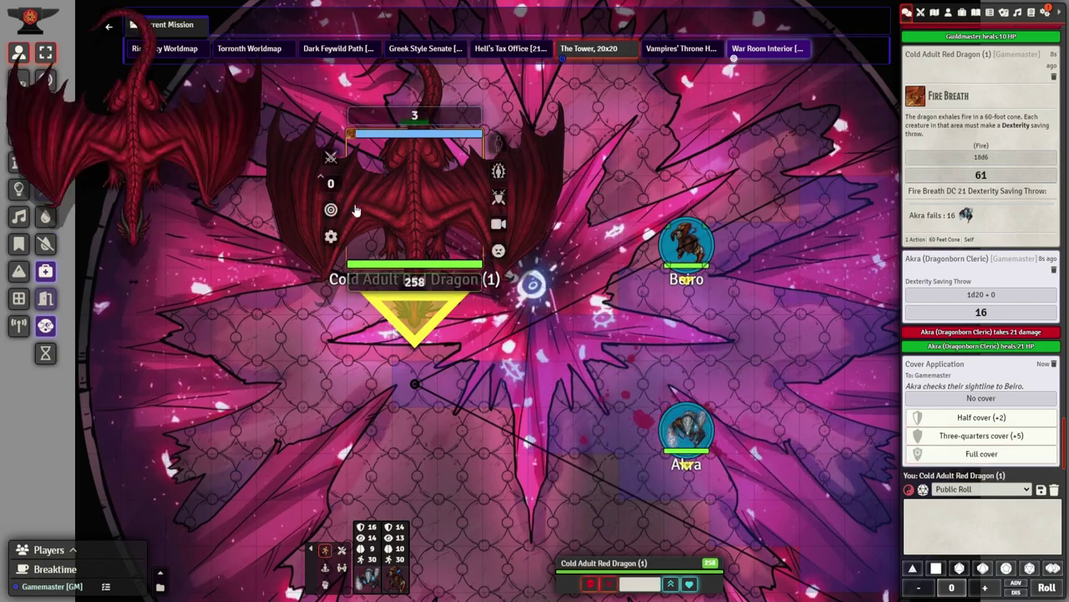
left_click(499, 201)
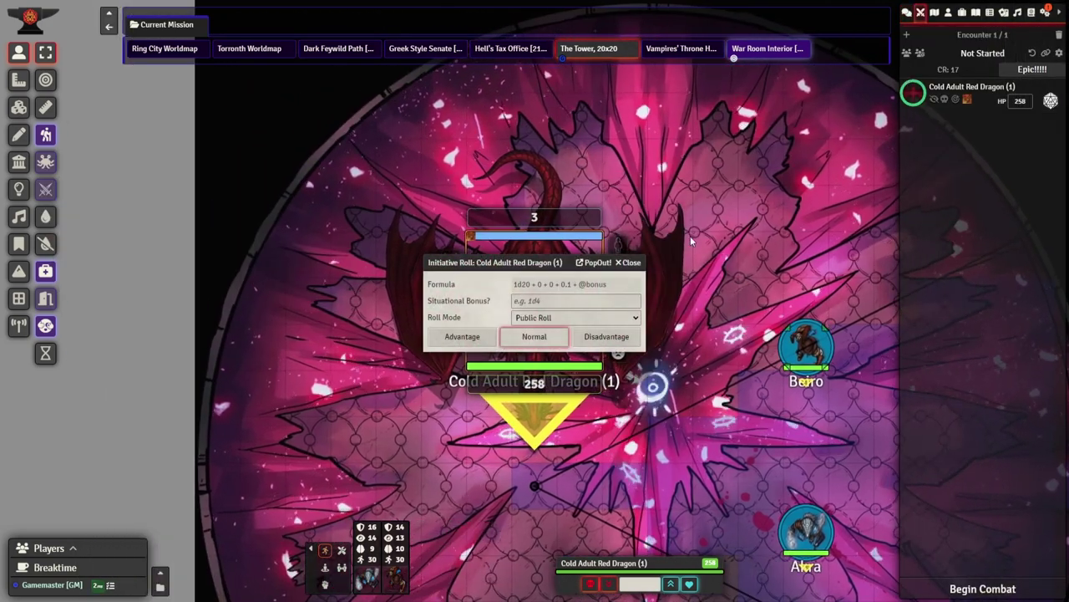
left_click(542, 338)
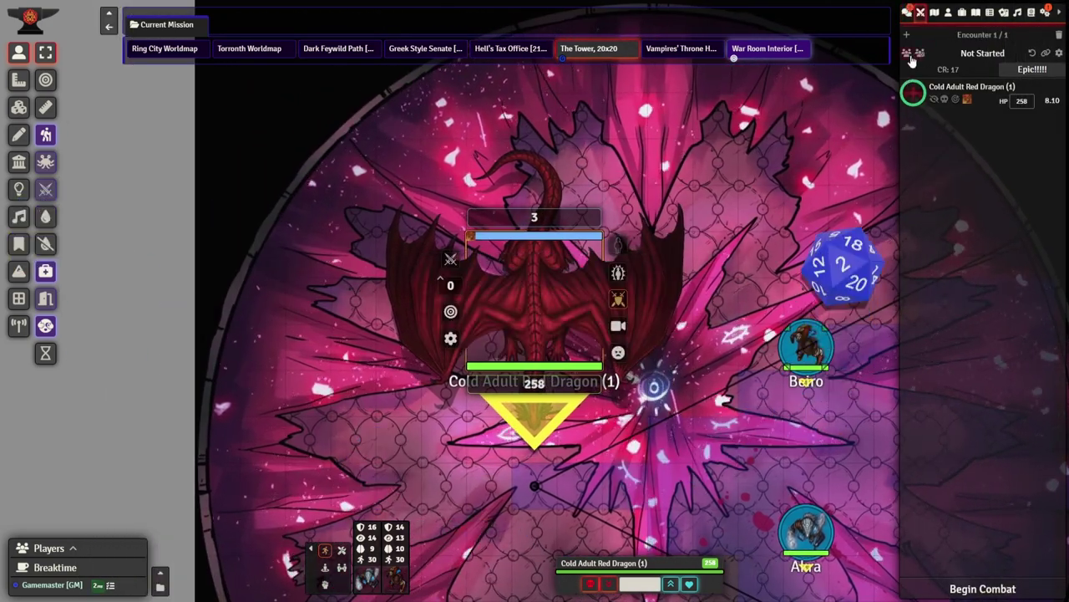
left_click(982, 589)
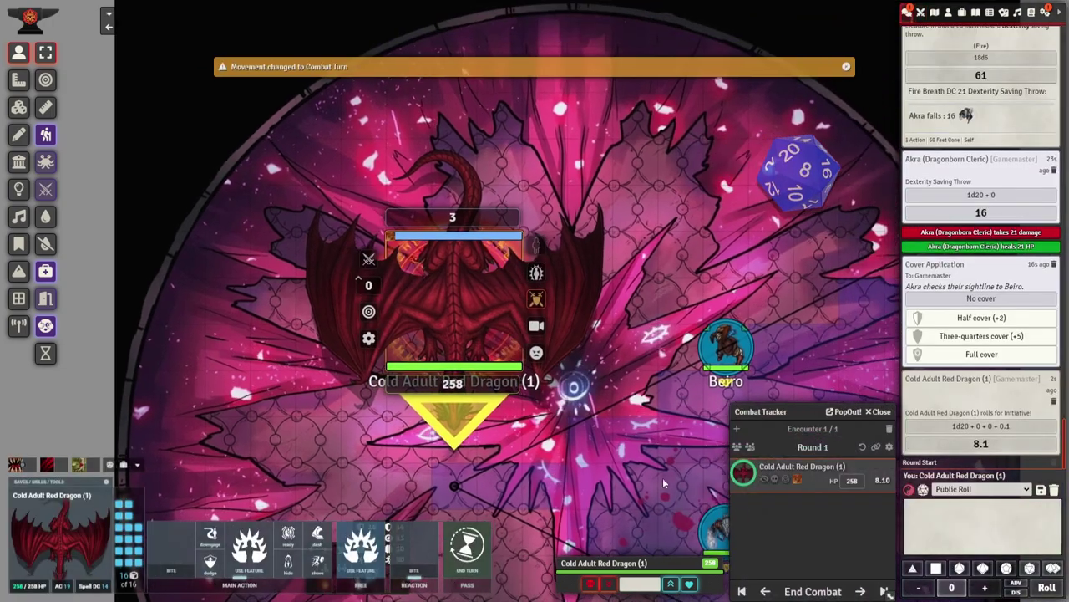
left_click_drag(550, 450, 443, 342)
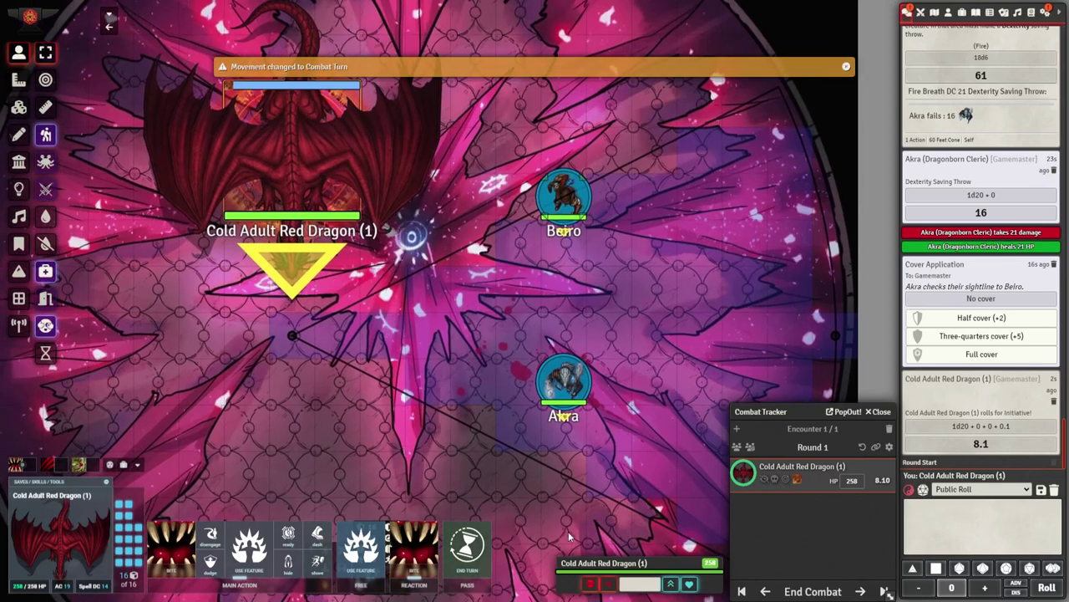
left_click(465, 547)
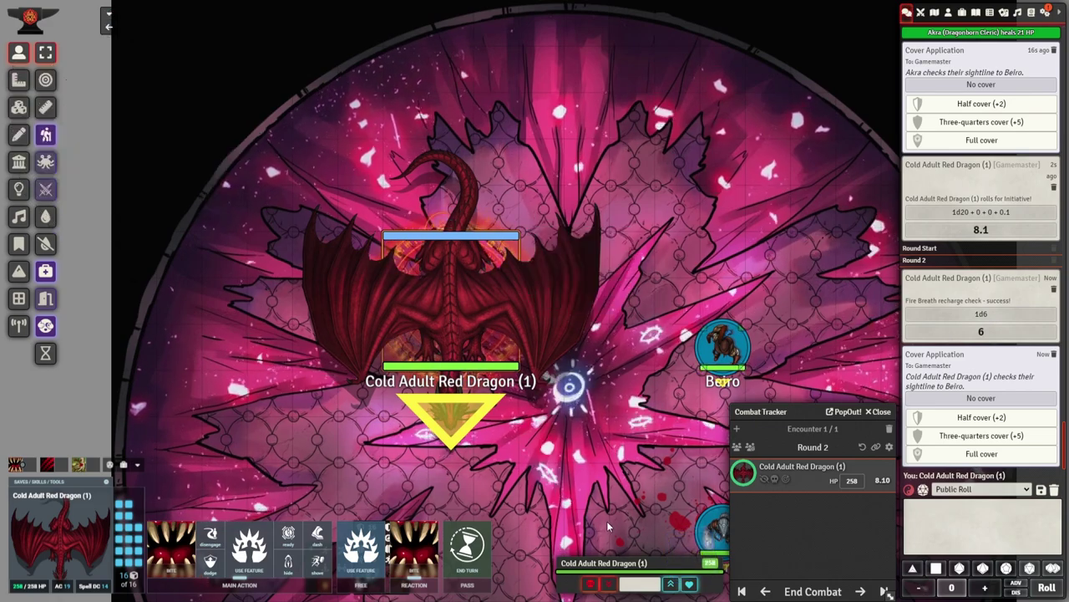
Try the half and three-quarters cover options for the dragon's sightline check to Beiro
left_click_drag(607, 521, 500, 383)
left_click(613, 402)
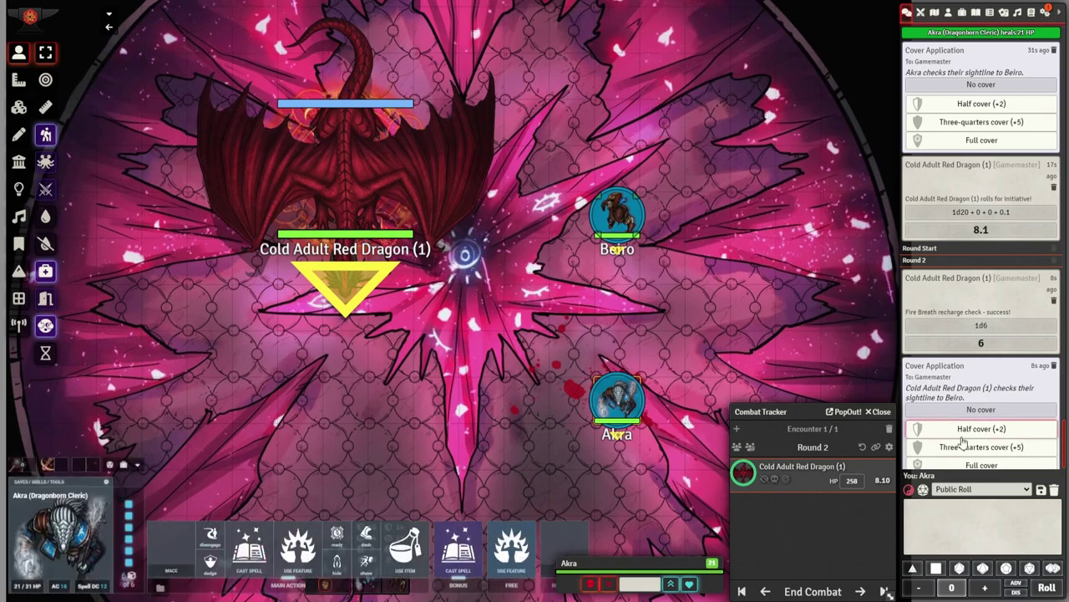
left_click(968, 429)
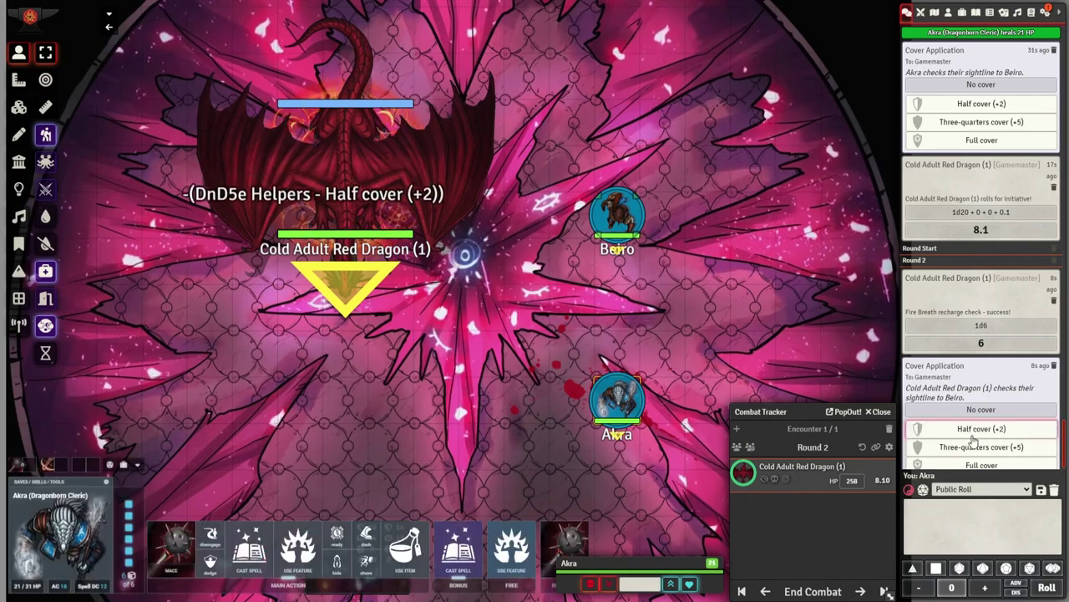
left_click(974, 446)
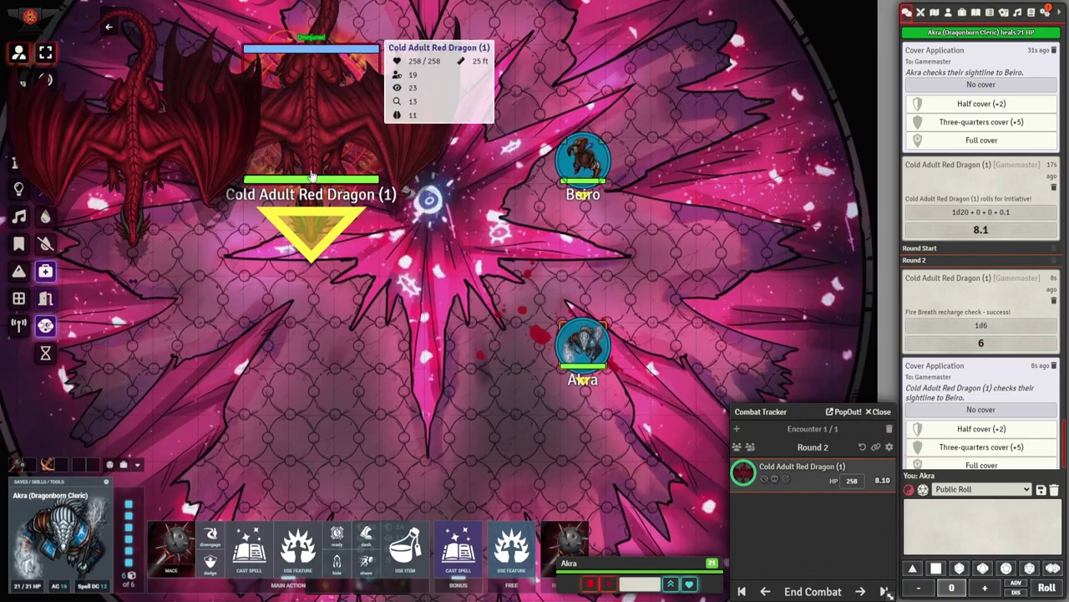
Use the dragon's Fire Breath with its cone covering Beiro and Akra, and advance the combat to round 3
double_click(302, 126)
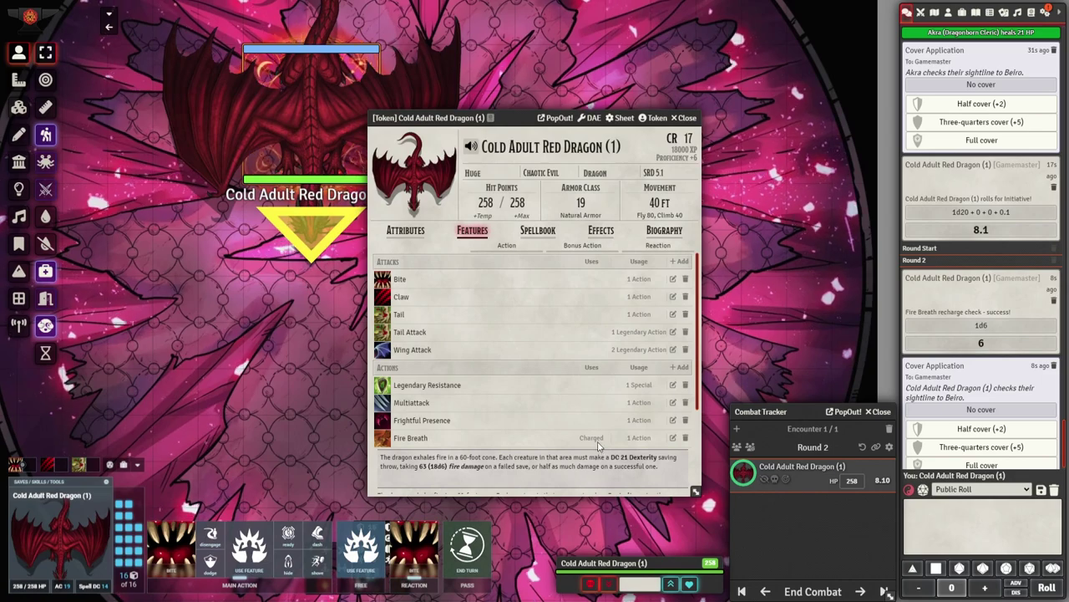
left_click(399, 443)
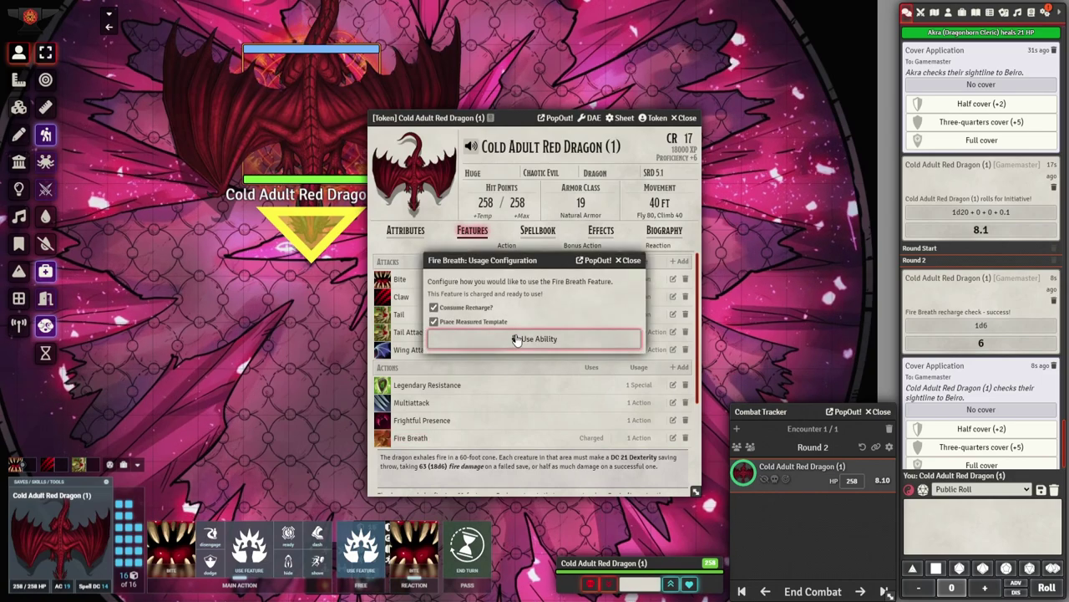
left_click(516, 339)
left_click(568, 388)
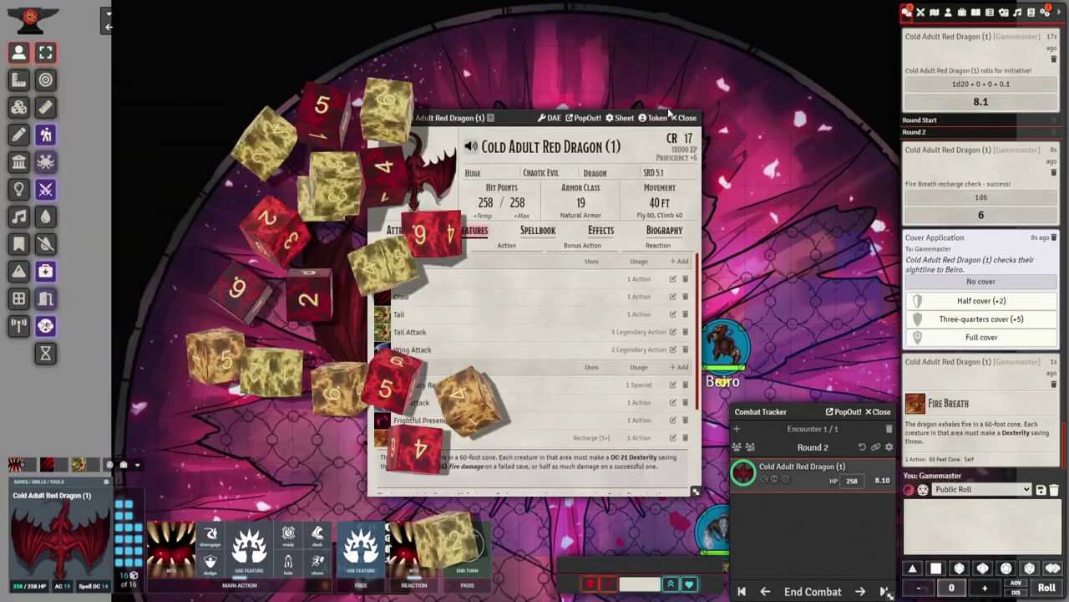
left_click(675, 118)
left_click_drag(658, 266, 570, 118)
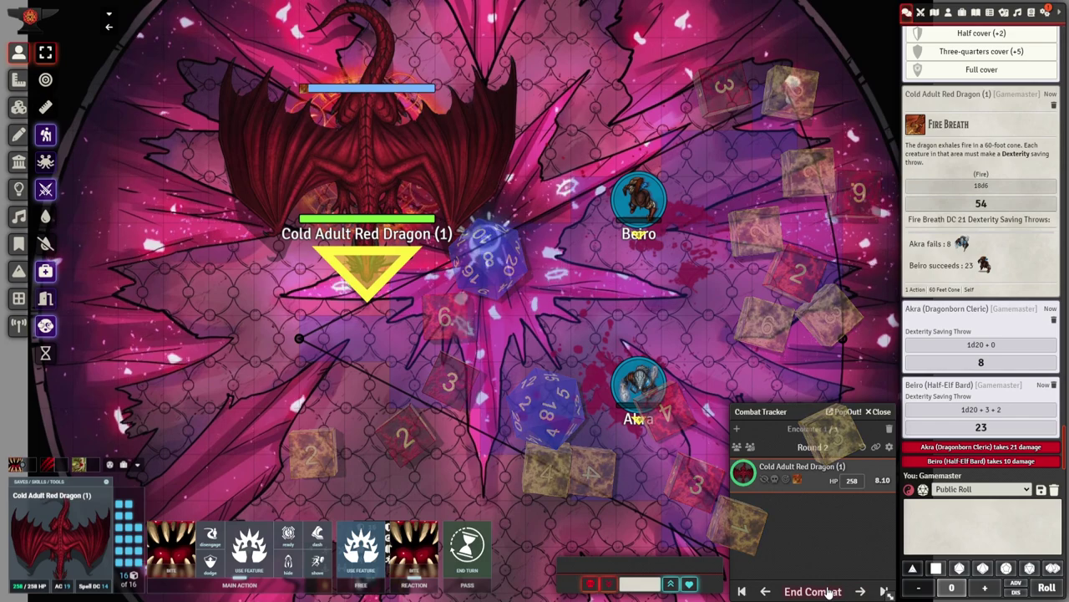
left_click(861, 591)
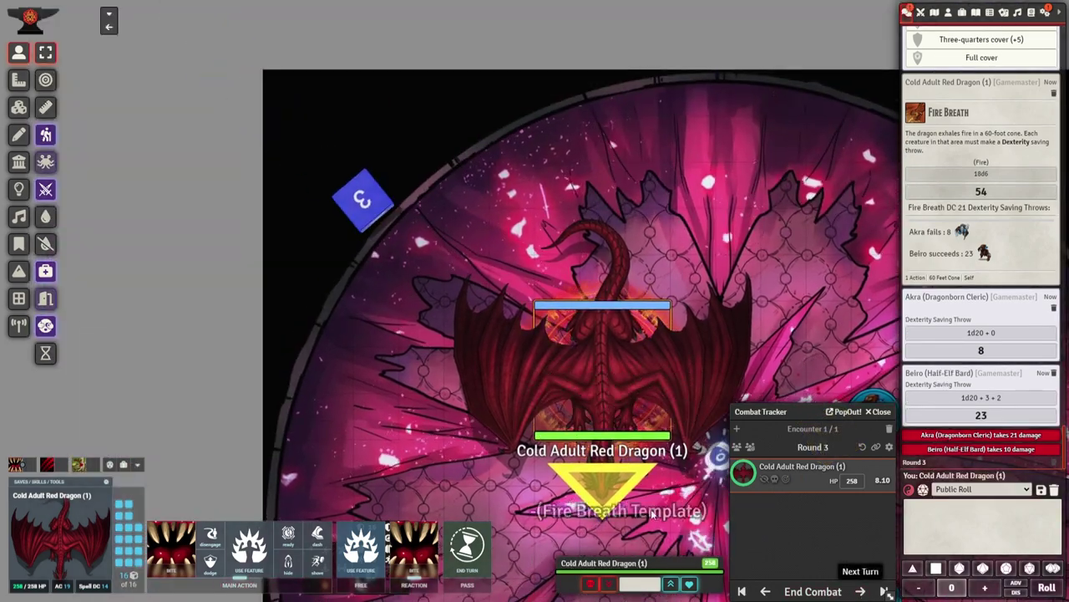
Apply Holy Shield, Diseased, Ice Shield, Disengage, Paralyzed and Deaf to the dragon token, and clear all its status effects
right_click(613, 374)
left_click(686, 316)
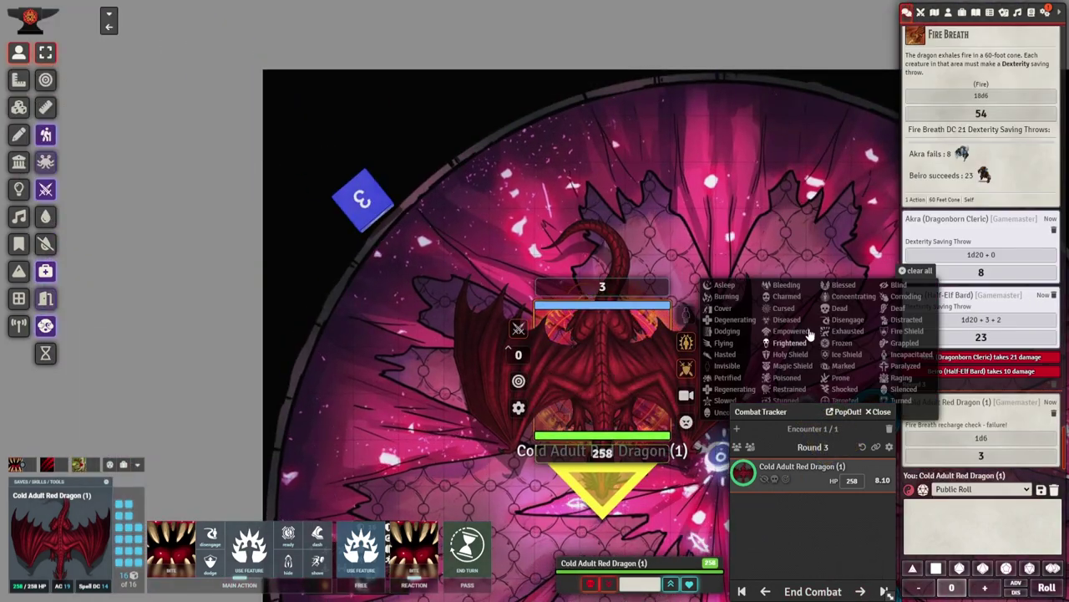
left_click_drag(767, 205, 594, 114)
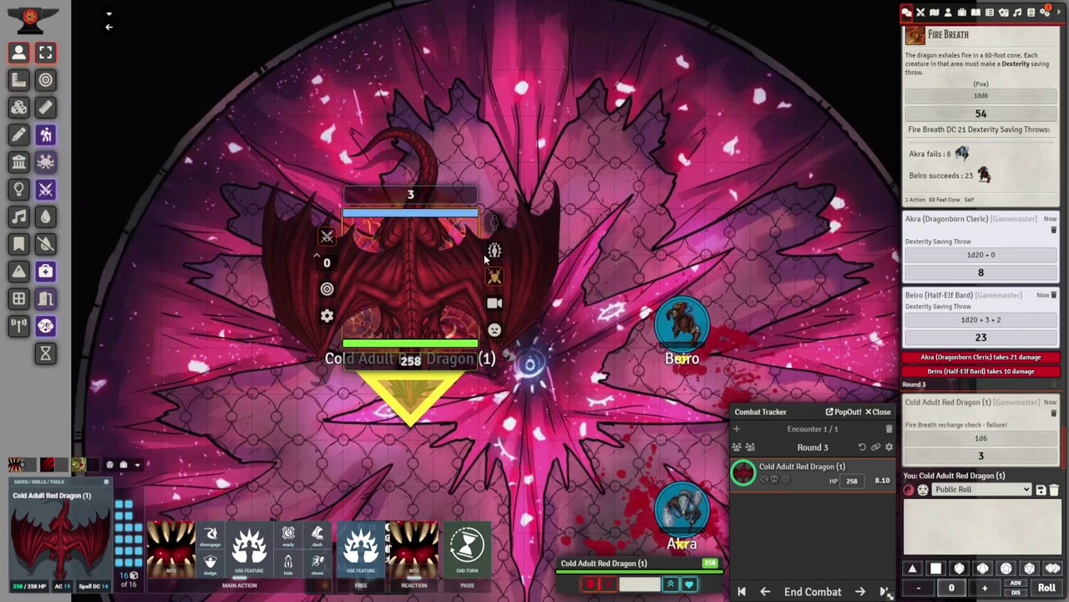
left_click(492, 251)
left_click(600, 273)
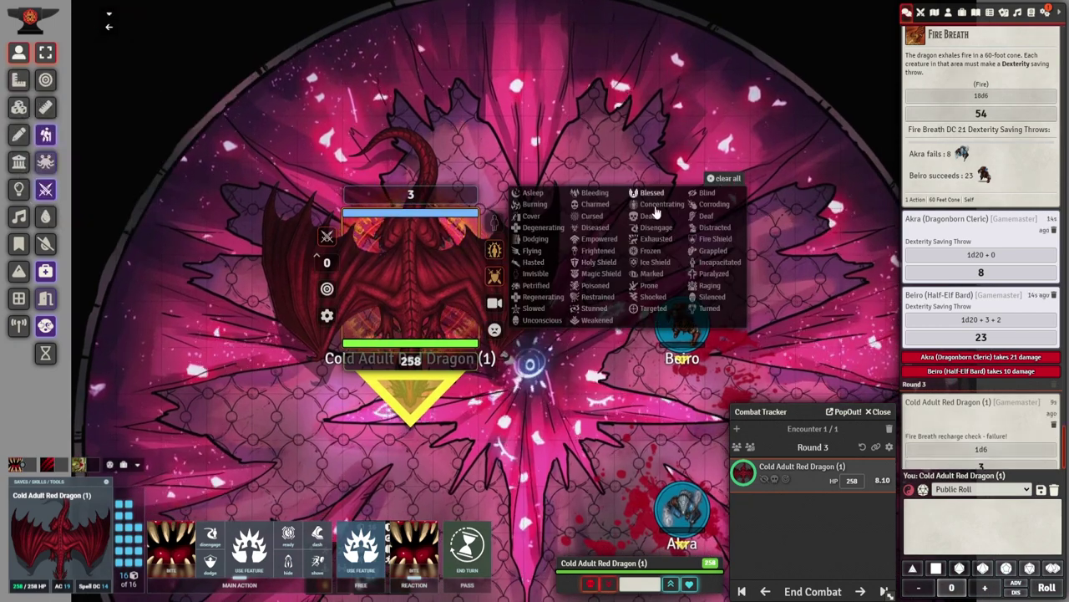
left_click(603, 230)
left_click(635, 287)
left_click(694, 286)
left_click(696, 250)
left_click(753, 296)
left_click(746, 239)
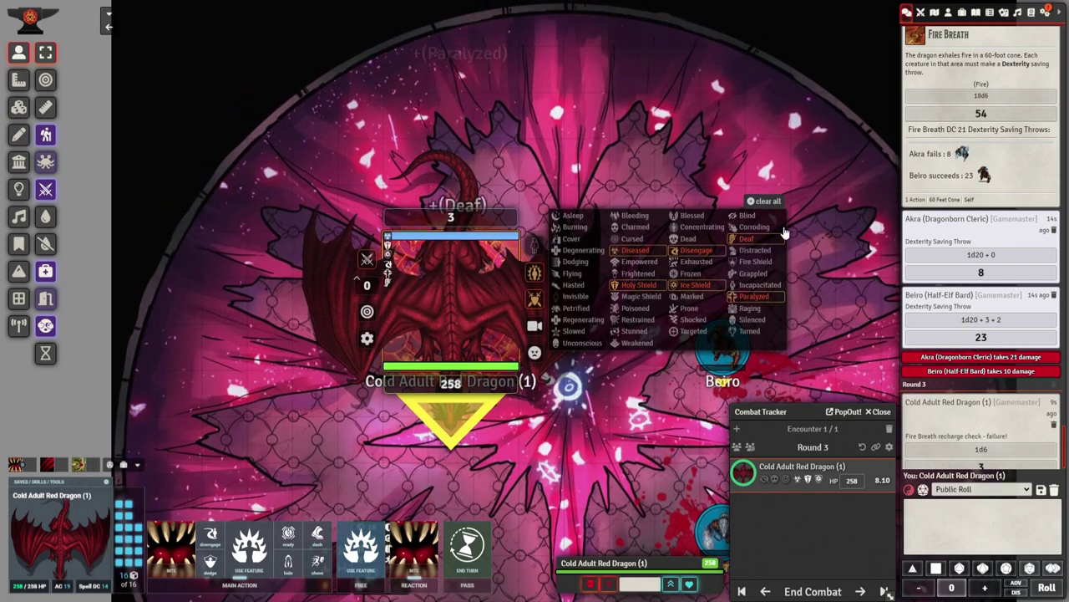
left_click(767, 201)
Apply Weakened, Hasted, Cursed, Marked and Poisoned to the dragon token, and clear all its status effects
mouse_move(458, 318)
left_click(534, 272)
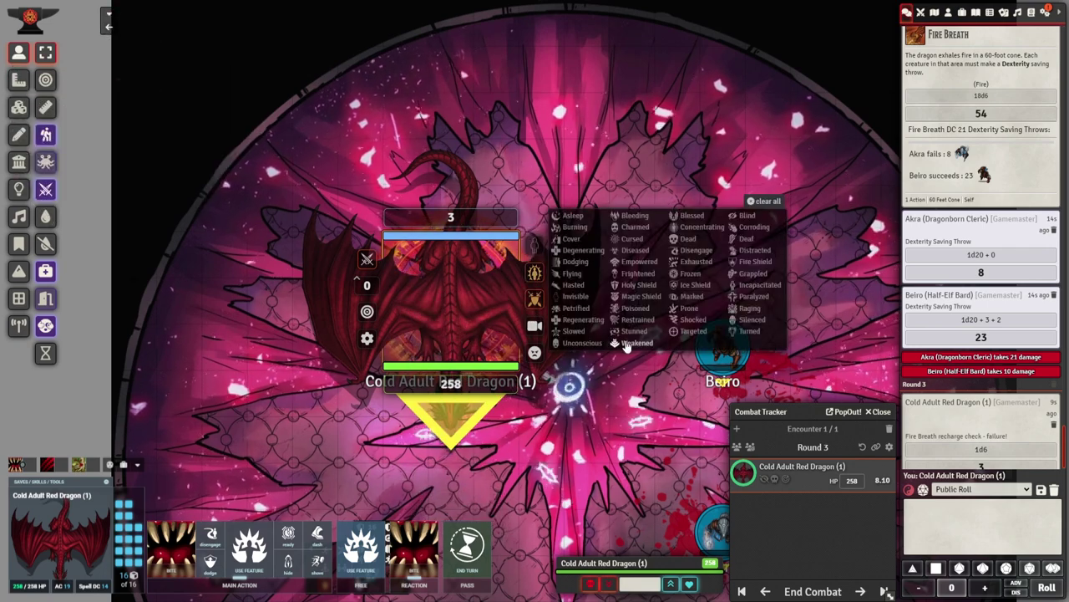
left_click(691, 296)
left_click(635, 307)
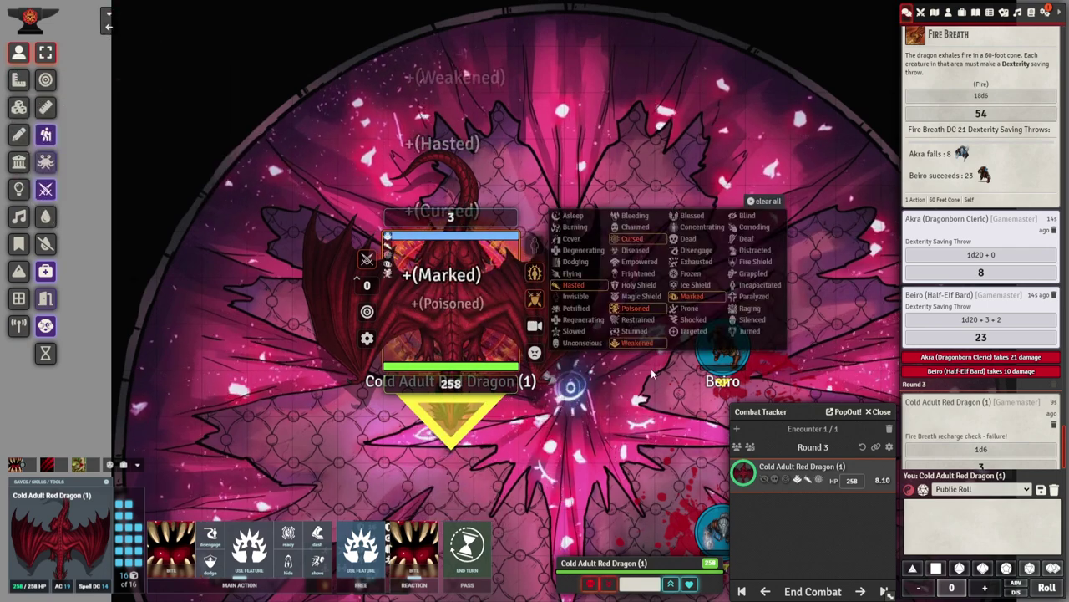
left_click(766, 201)
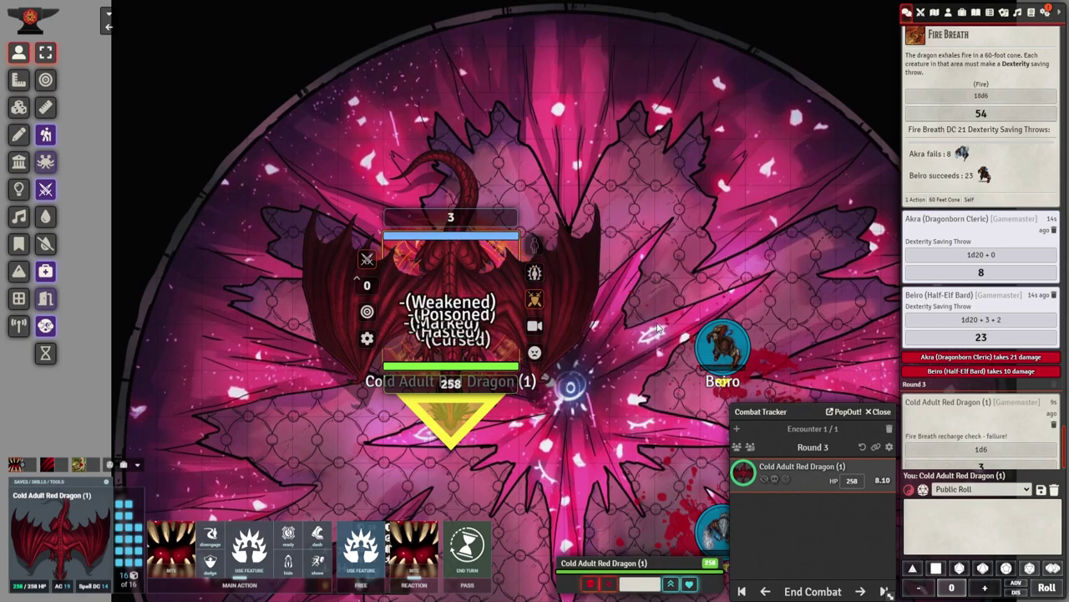